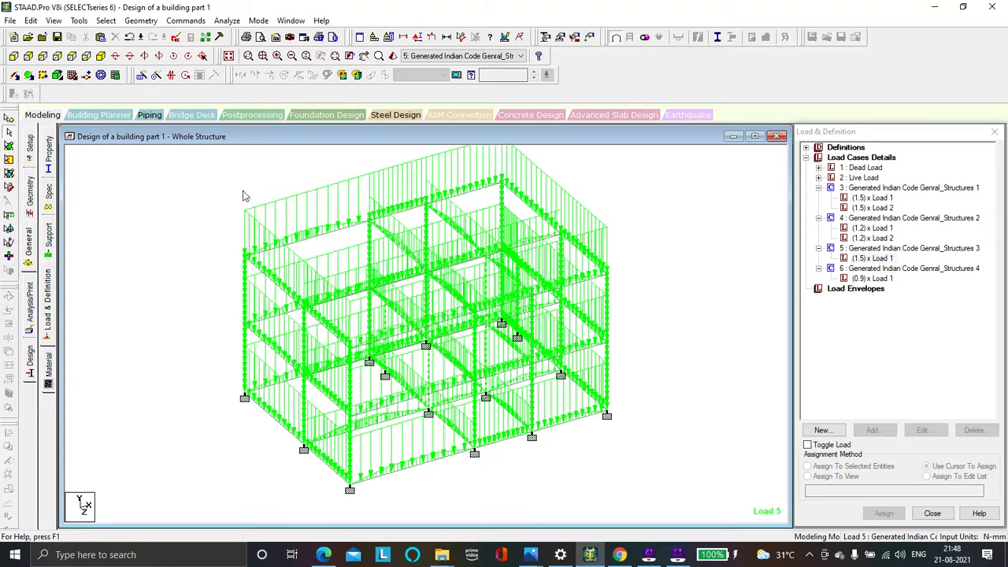
# Inspect the whole structure in a 3D rendered view, rotating the frame, and close the rendering
pyautogui.scroll(-1, 210, 207)
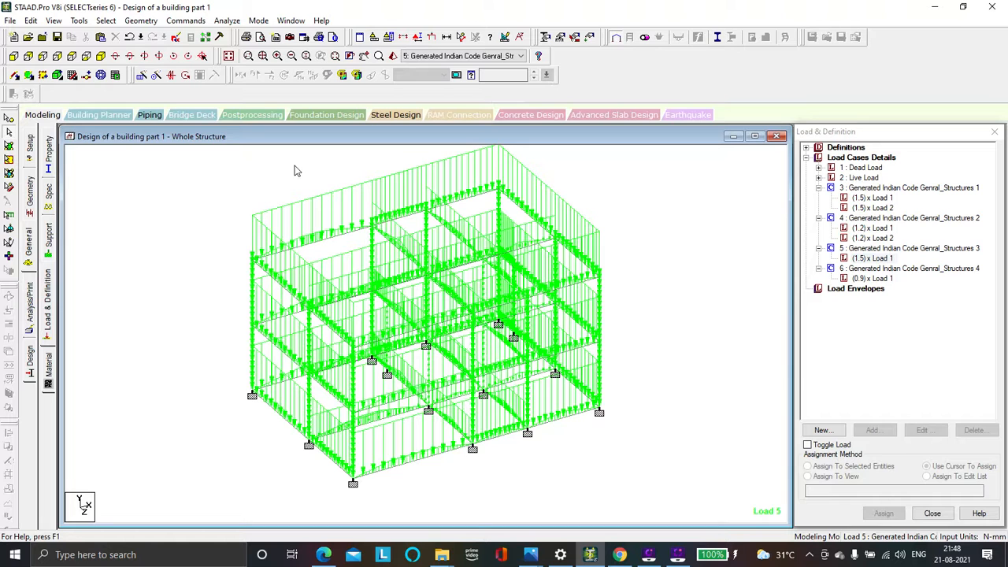
pyautogui.click(393, 58)
pyautogui.moveTo(471, 350); pyautogui.dragTo(554, 322)
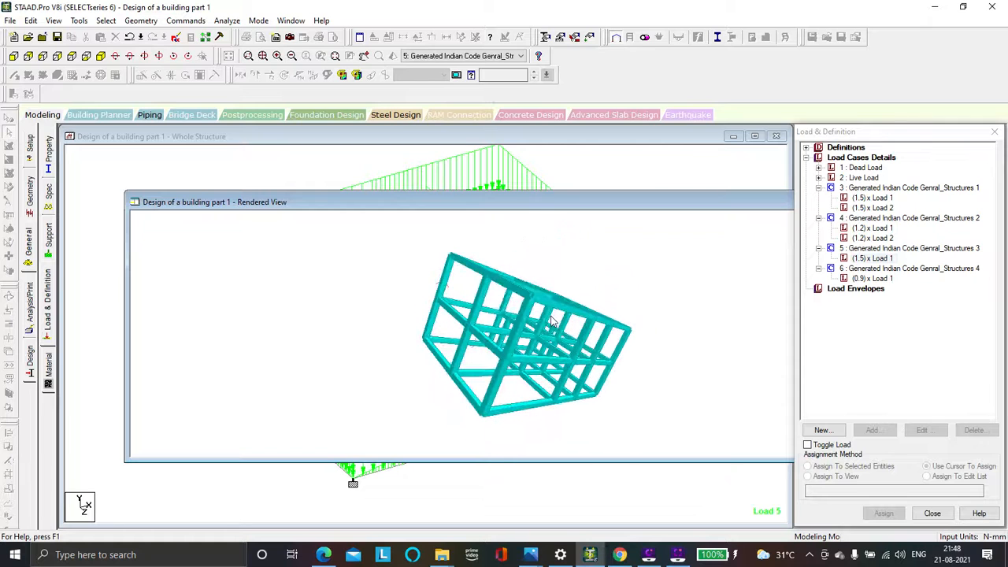
pyautogui.moveTo(657, 206)
pyautogui.mouseDown()
pyautogui.moveTo(498, 214)
pyautogui.moveTo(646, 218)
pyautogui.mouseUp()
pyautogui.click(768, 214)
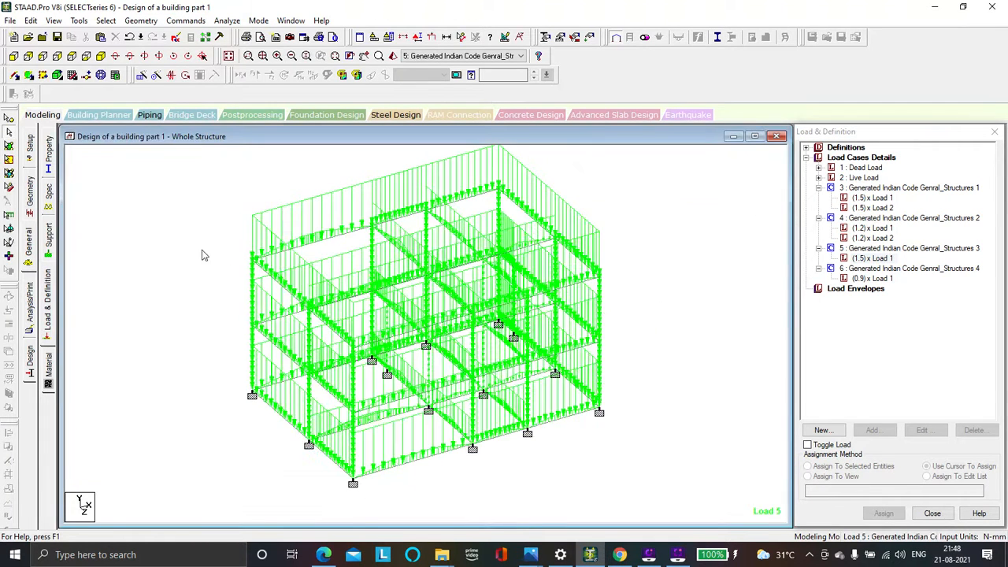
# Add a Perform Analysis command with the print option All to the structure's analysis commands
pyautogui.click(30, 298)
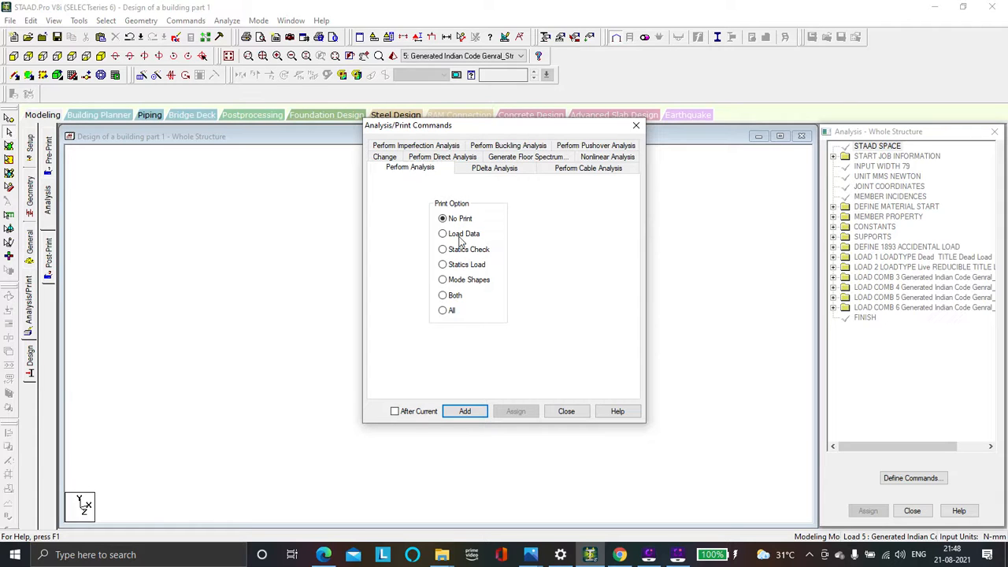
pyautogui.click(443, 311)
pyautogui.click(465, 413)
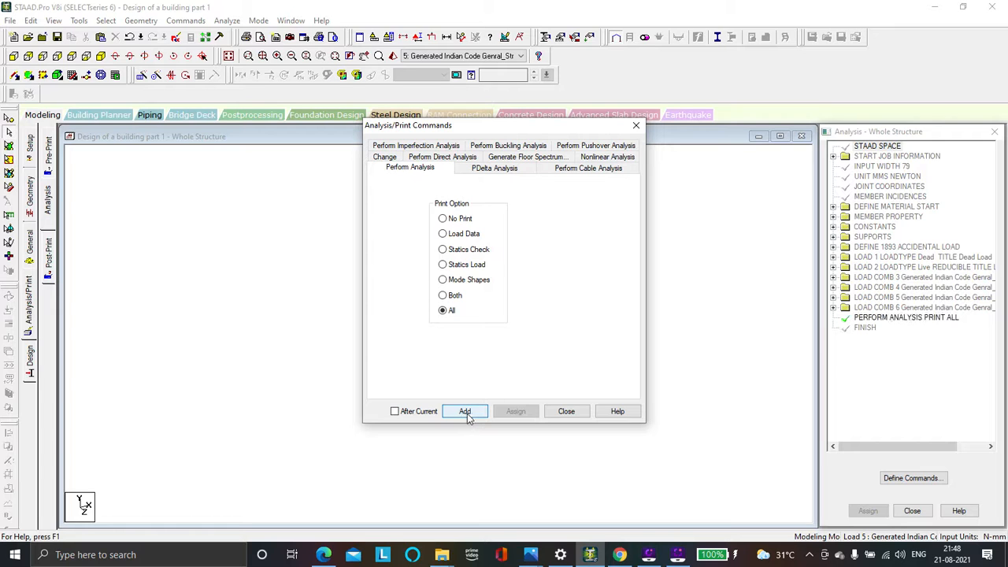
pyautogui.click(567, 411)
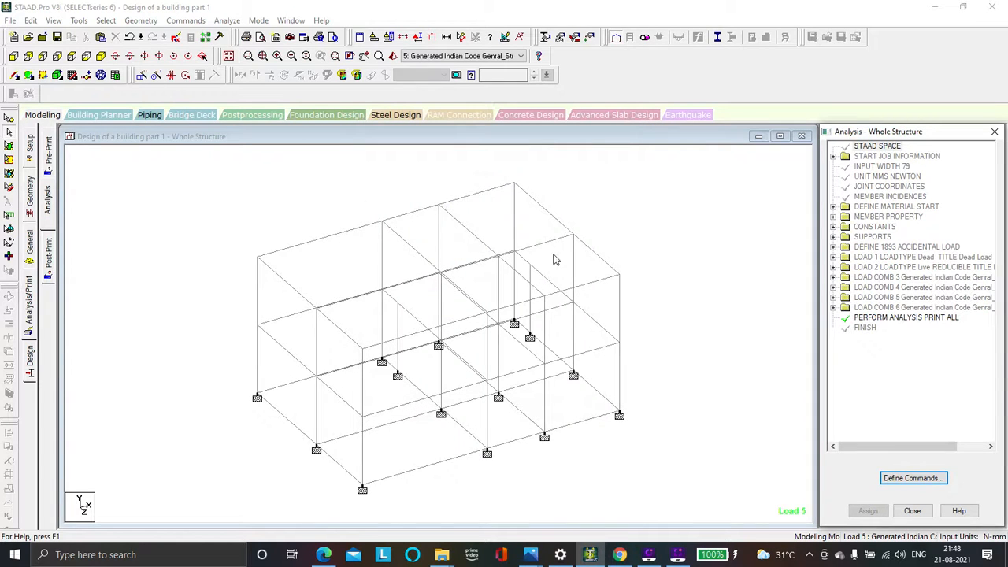
# Run the structural analysis, saving the modified structure, and review the analysis log
pyautogui.click(227, 22)
pyautogui.click(237, 37)
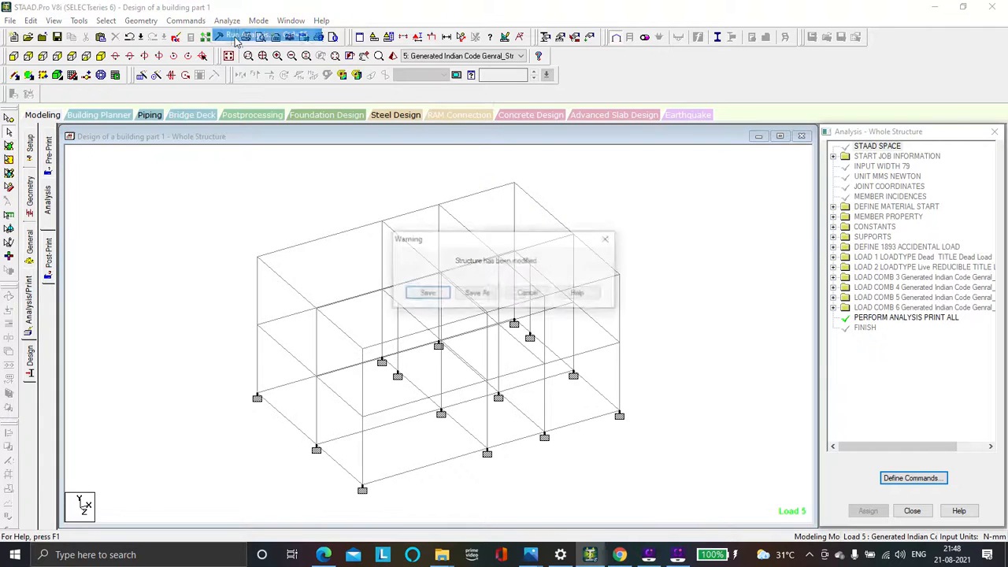
pyautogui.click(424, 293)
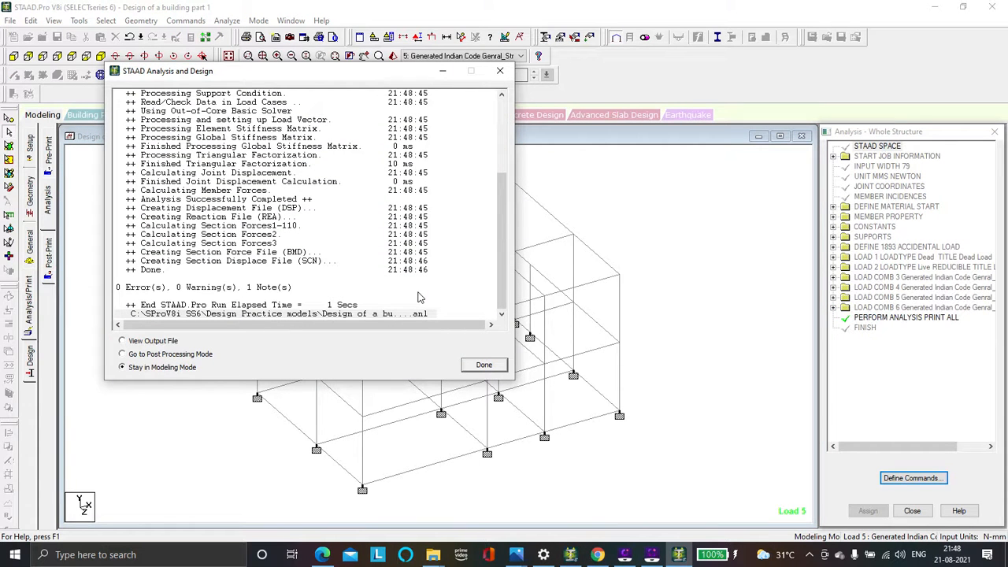
pyautogui.scroll(1, 235, 149)
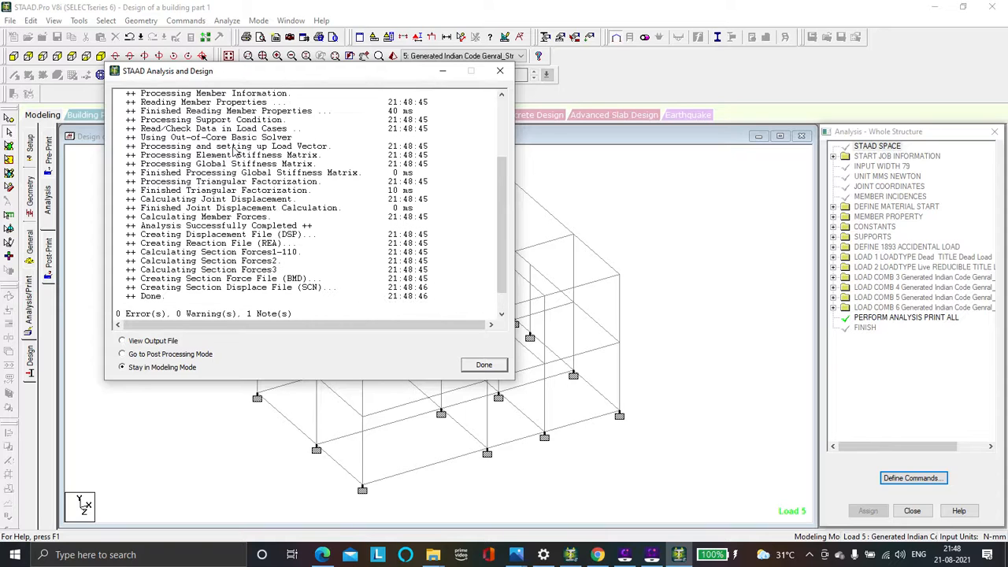
pyautogui.scroll(-1, 234, 150)
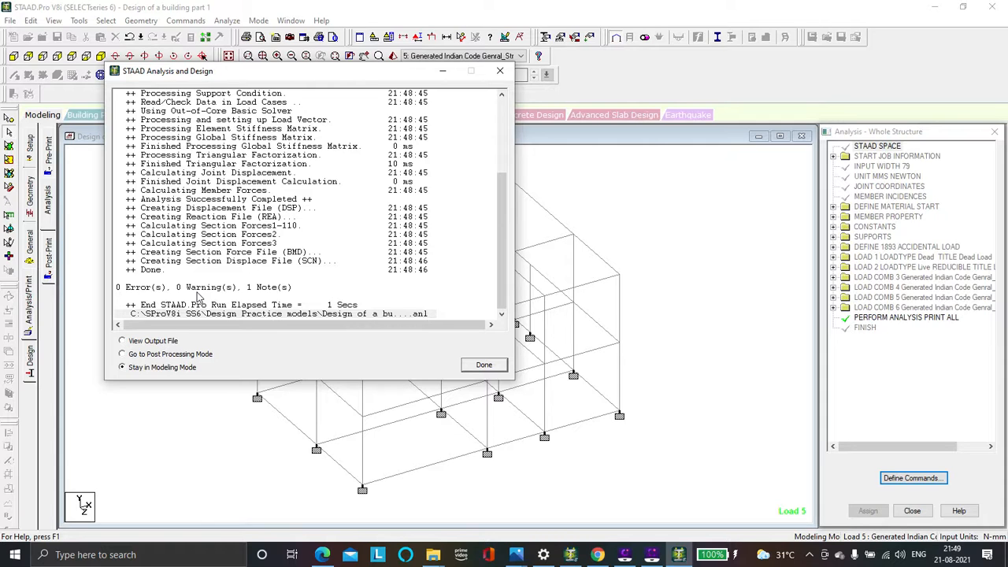
# Open the analysis output file and examine the total applied load results for load case 1, including displacements and joint loads
pyautogui.click(140, 343)
pyautogui.click(483, 366)
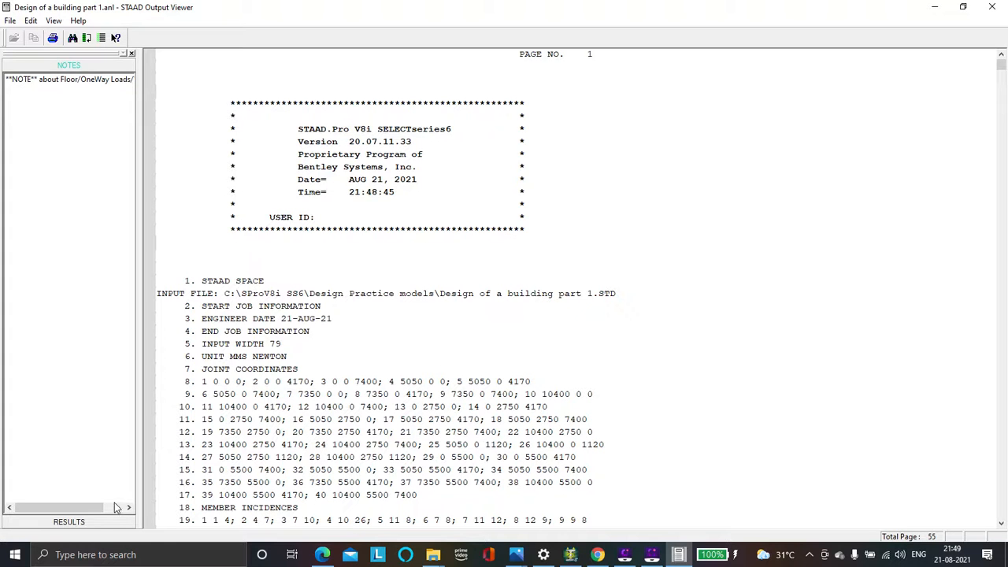
pyautogui.click(93, 523)
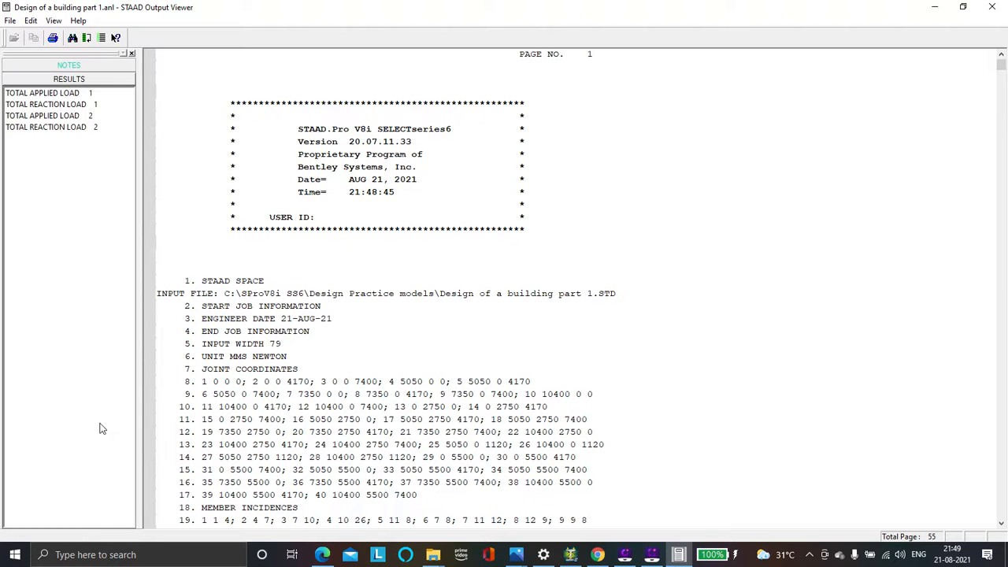
pyautogui.click(58, 93)
pyautogui.scroll(-5, 320, 236)
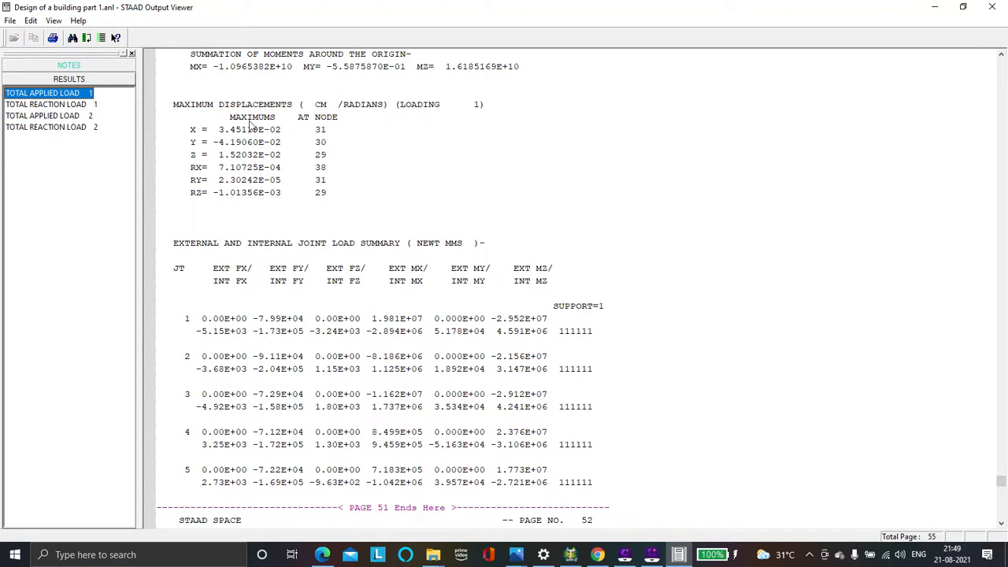
pyautogui.scroll(-1, 288, 235)
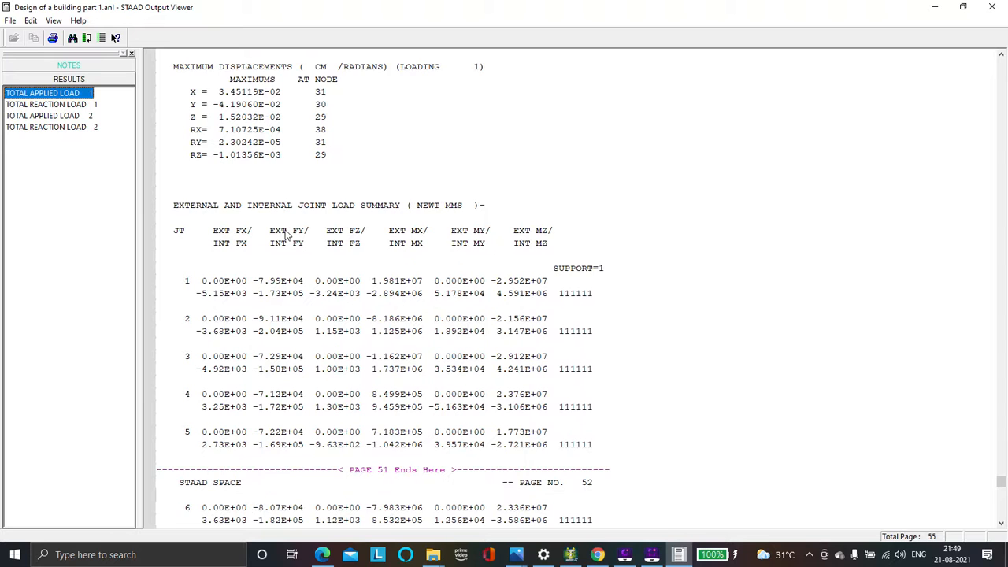
pyautogui.scroll(-2, 289, 228)
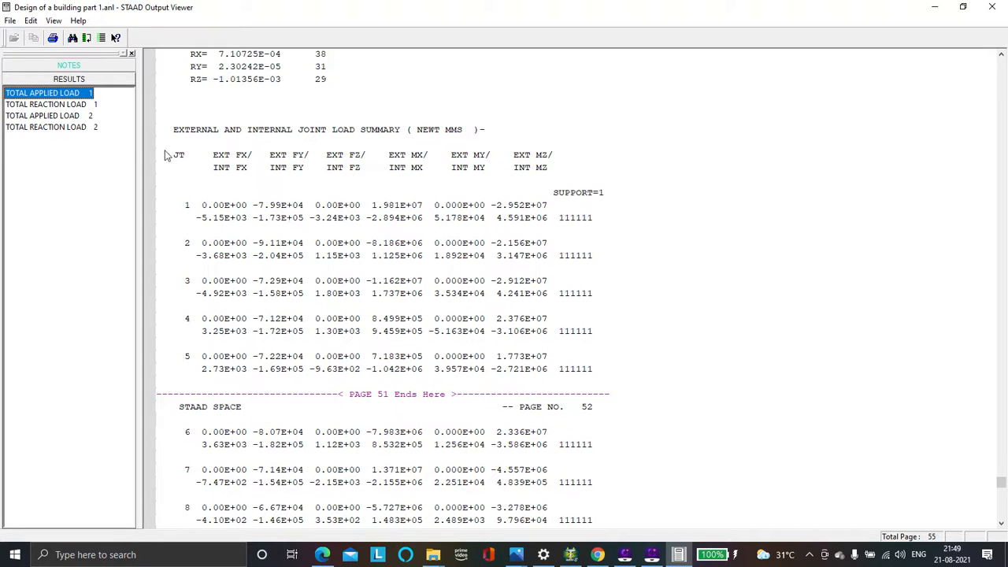
# Examine the total reaction load for case 1 and the applied and reaction loads for case 2, then close the output file
pyautogui.click(62, 105)
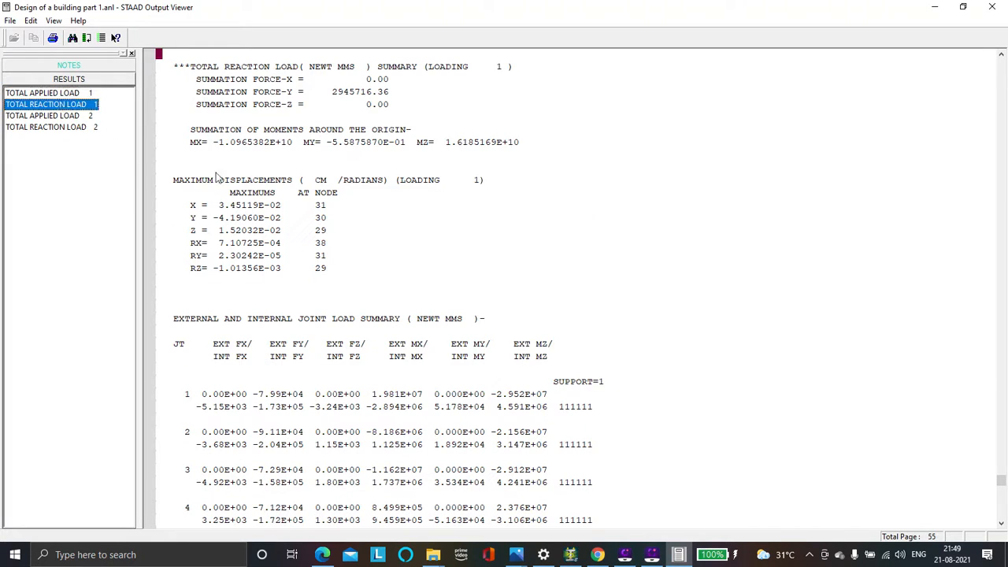
pyautogui.click(87, 116)
pyautogui.click(86, 126)
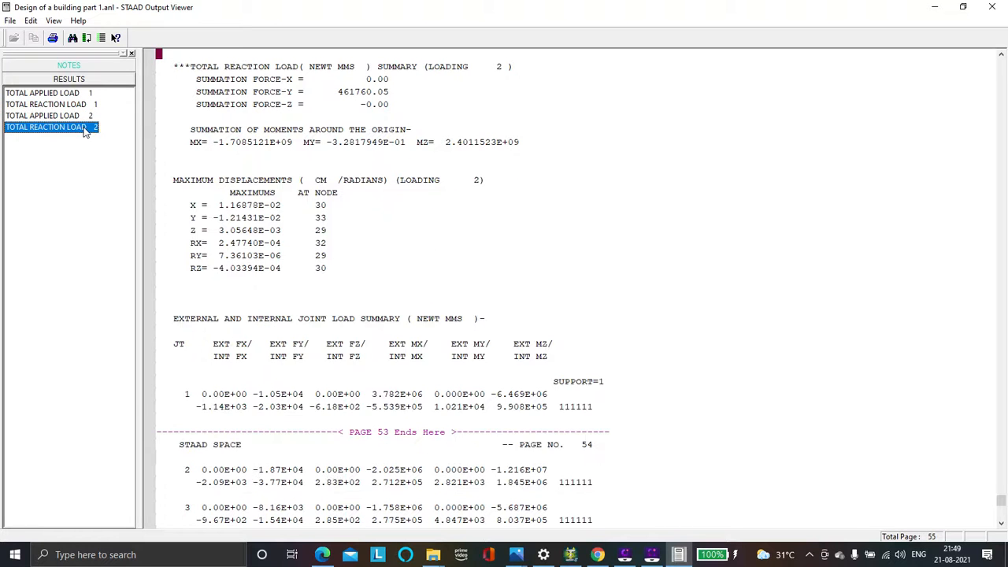
pyautogui.scroll(-11, 236, 238)
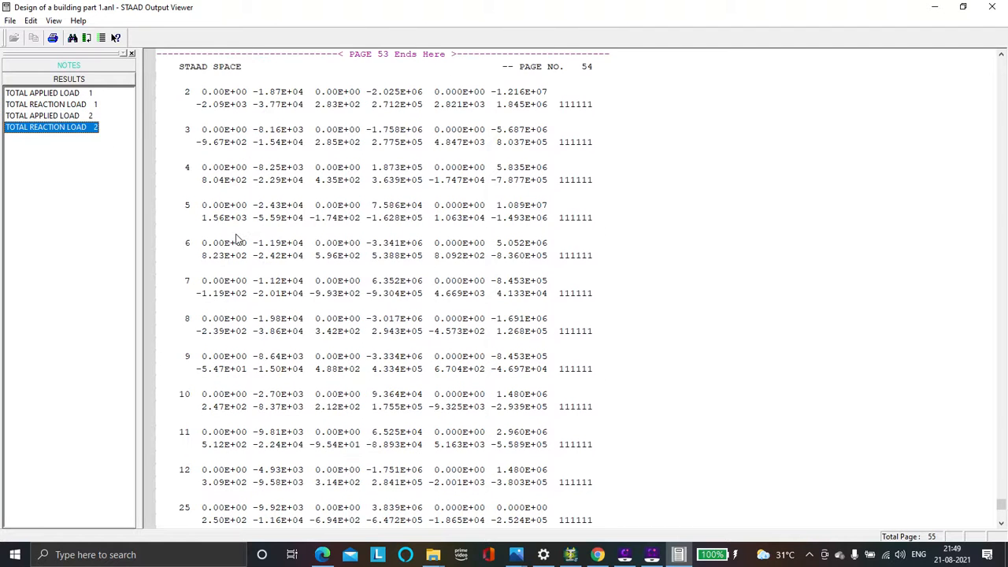
pyautogui.scroll(-2, 236, 239)
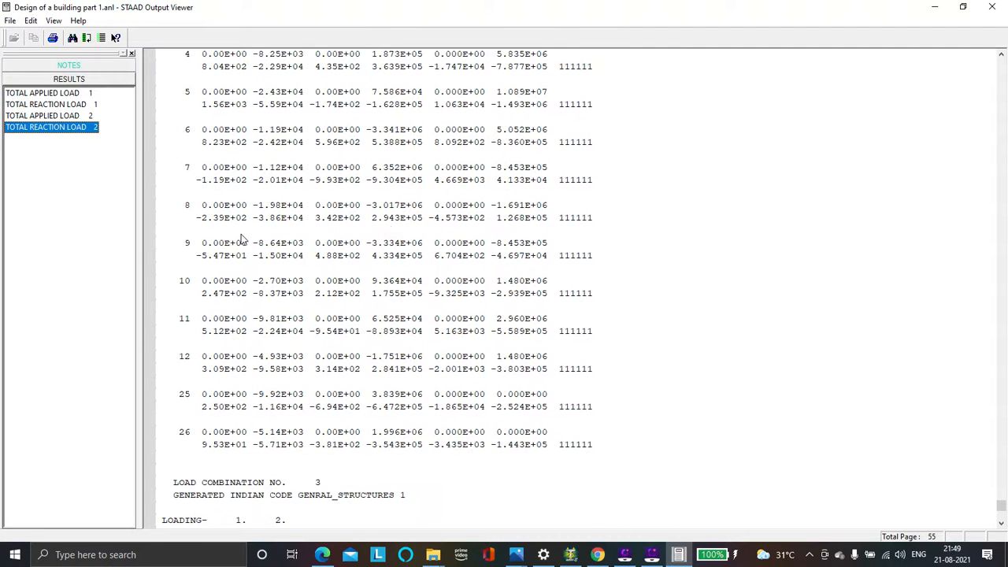
pyautogui.click(994, 7)
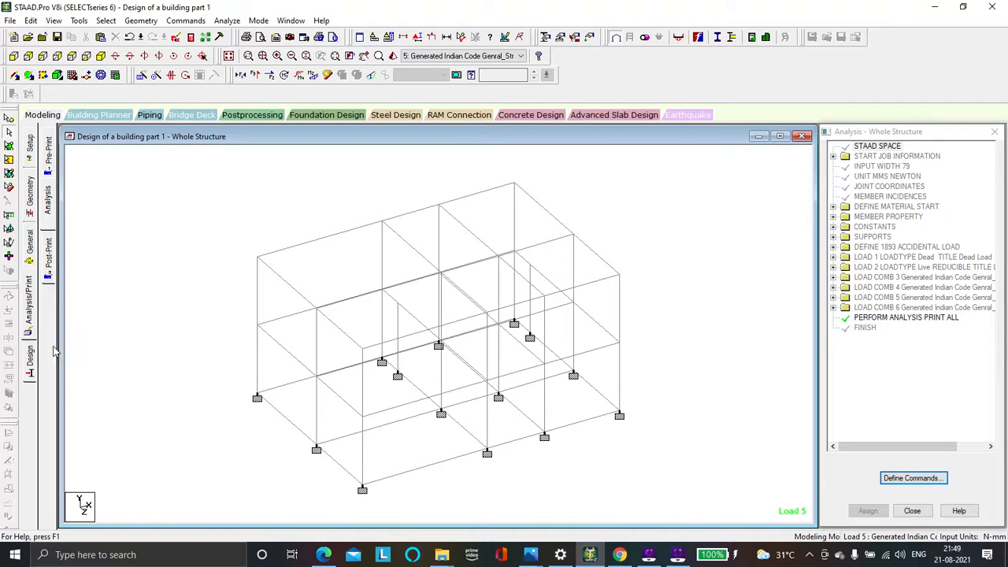
# Open the concrete design setup for the whole structure
pyautogui.click(30, 354)
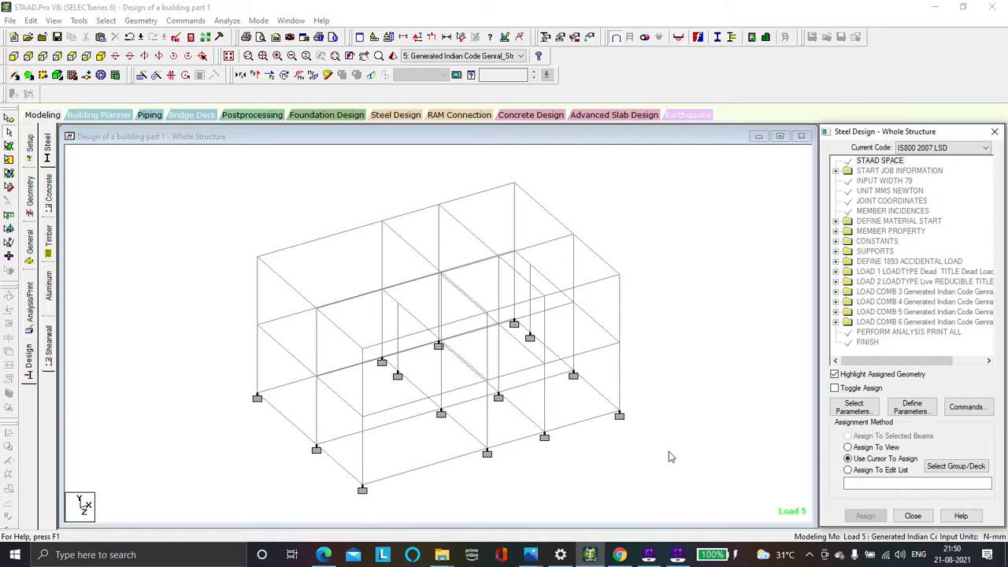
pyautogui.click(51, 183)
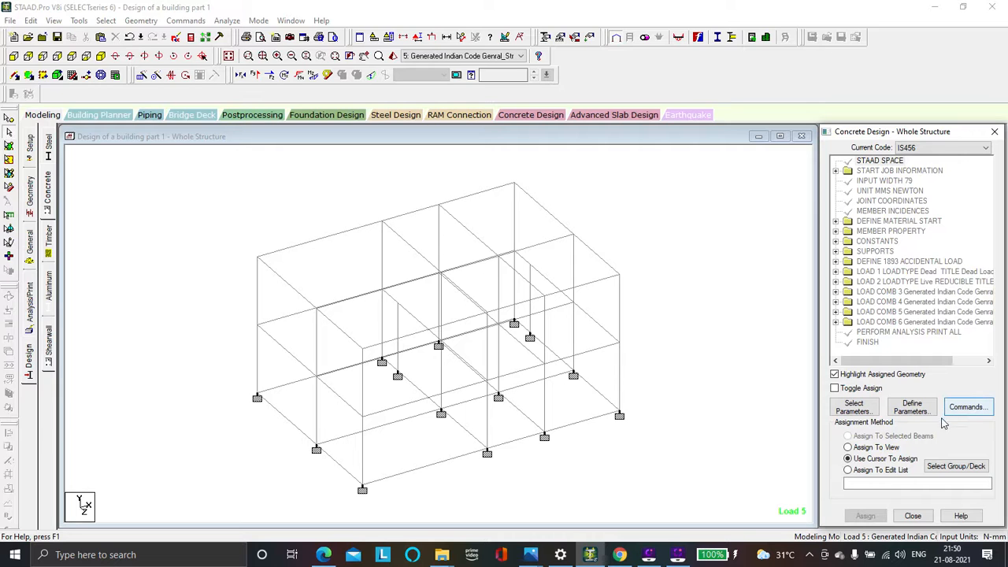
# Examine the selectable IS456 concrete design parameters and the bracing type options, leaving both dialogs without applying changes
pyautogui.click(871, 411)
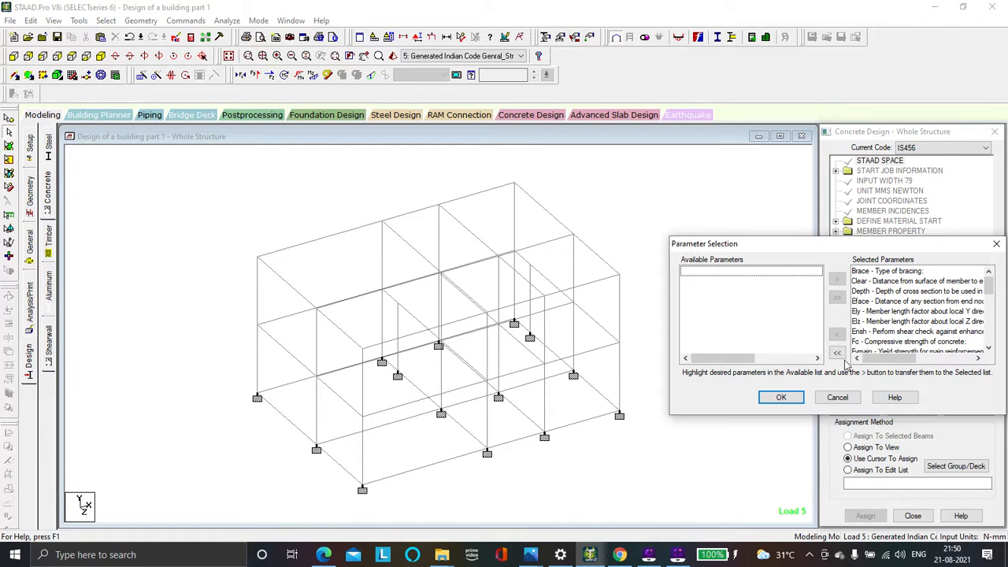
pyautogui.click(838, 352)
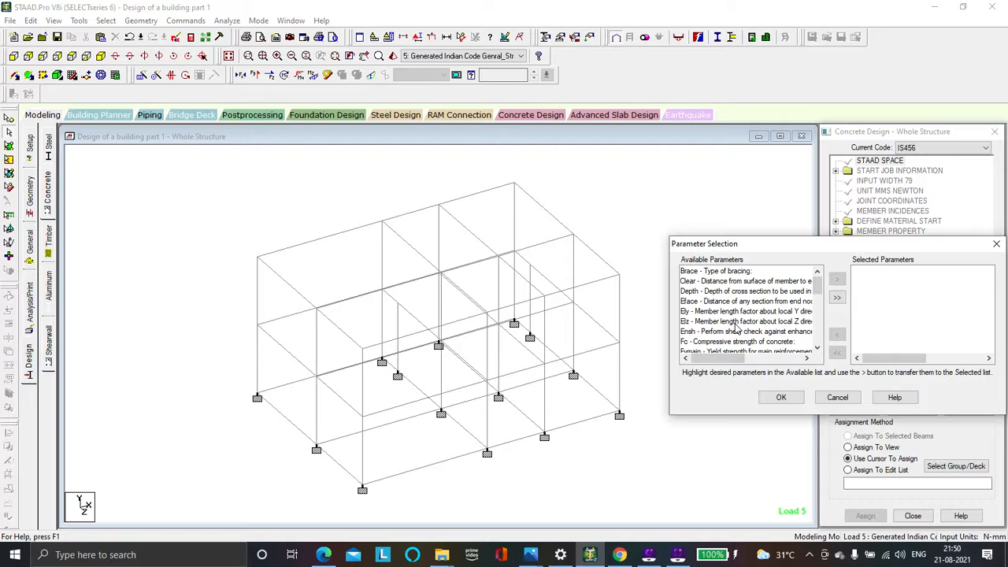
pyautogui.scroll(-3, 736, 330)
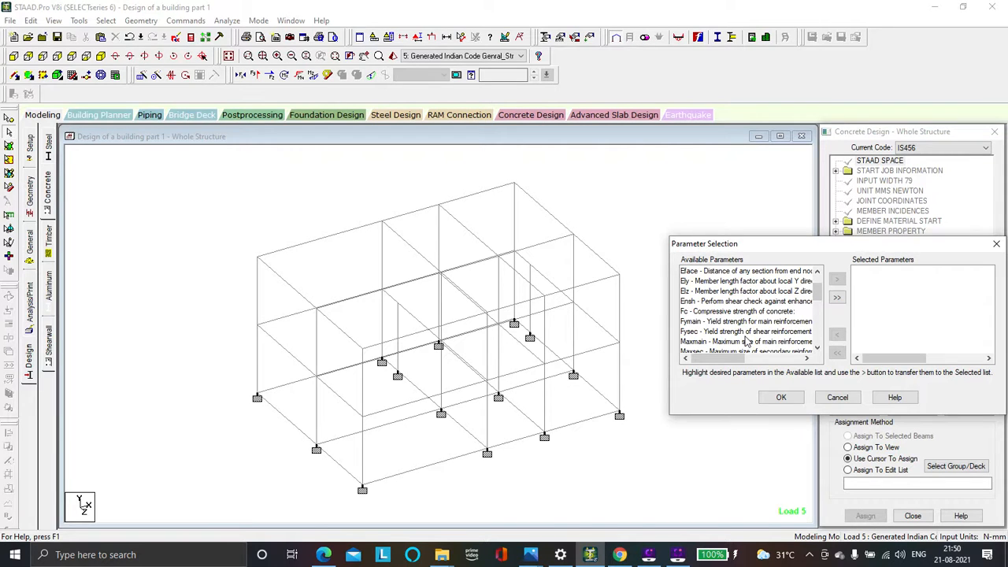
pyautogui.scroll(-1, 747, 339)
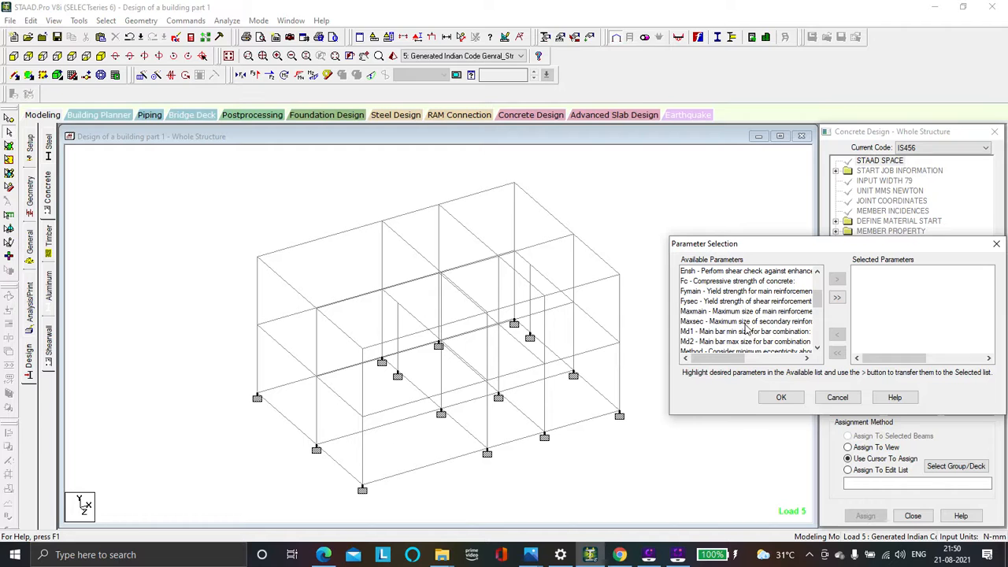
pyautogui.scroll(2, 746, 314)
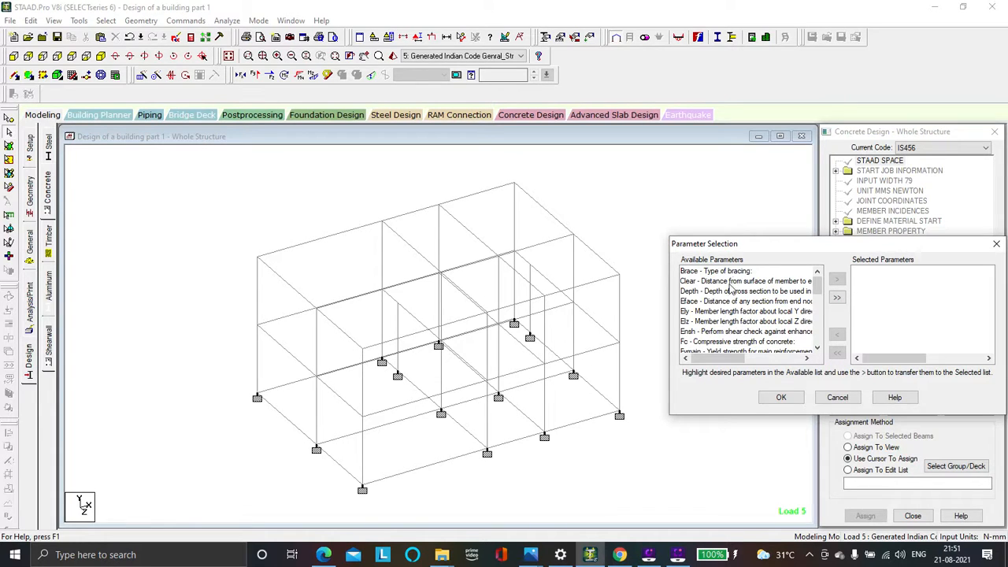
pyautogui.scroll(-2, 723, 326)
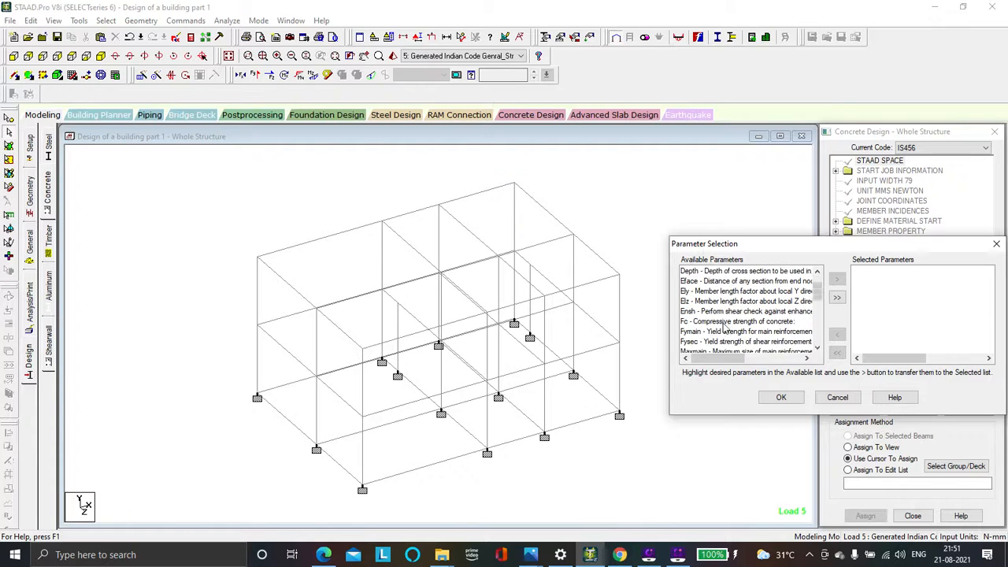
pyautogui.scroll(2, 726, 327)
pyautogui.scroll(1, 728, 328)
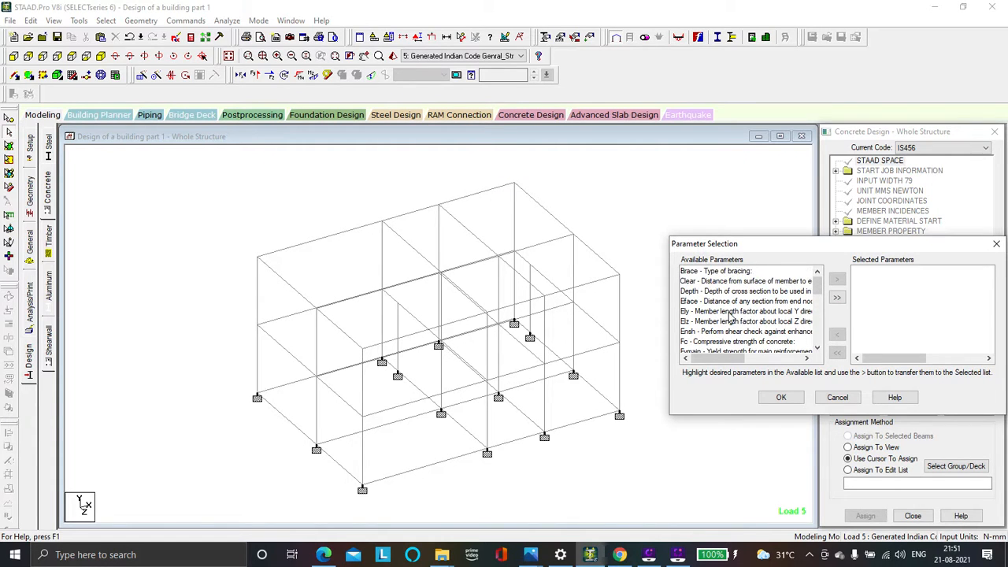
pyautogui.scroll(-3, 787, 308)
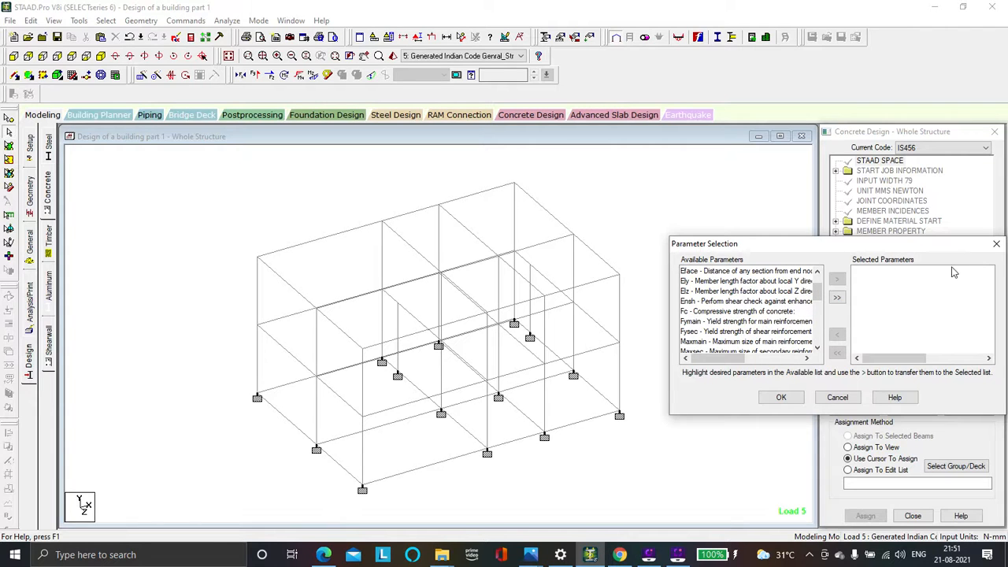
pyautogui.click(996, 244)
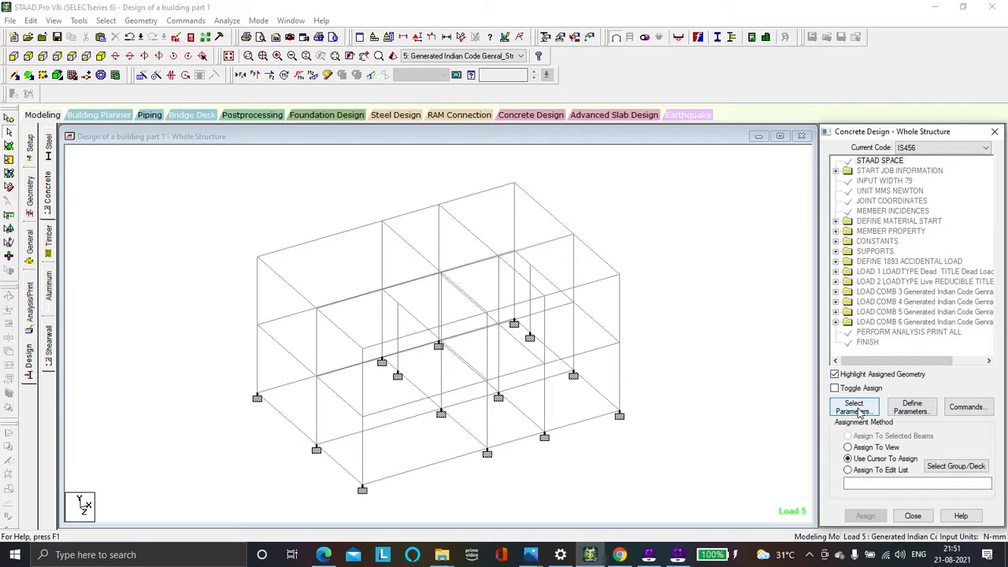
pyautogui.click(897, 409)
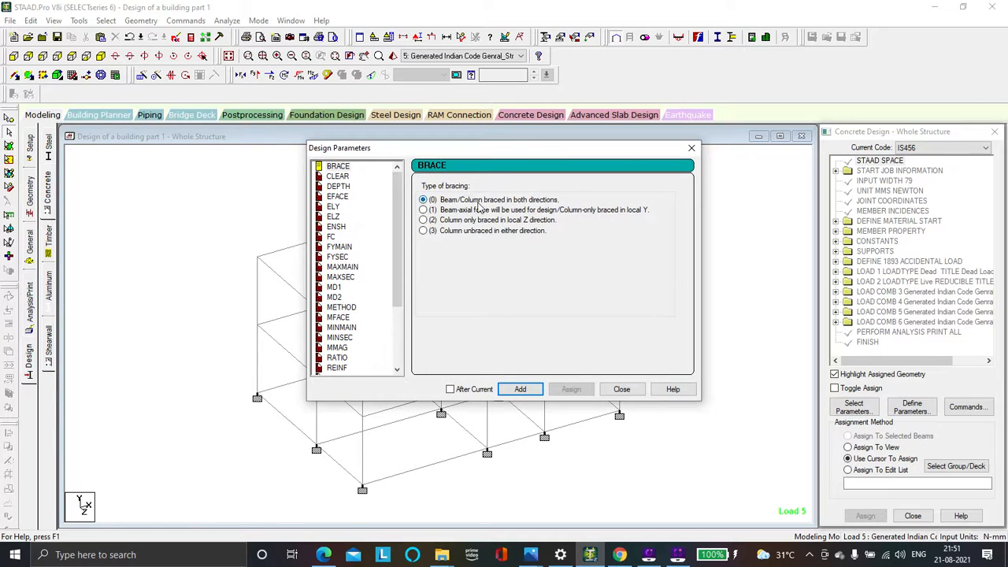
pyautogui.click(691, 149)
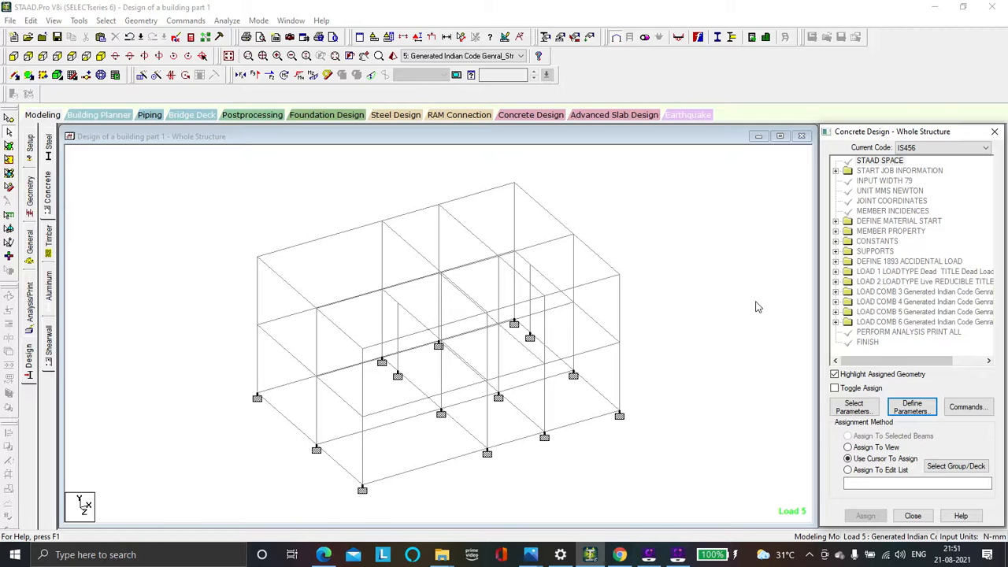
# Add a DESIGN BEAM command to the structure's IS456 concrete design
pyautogui.click(968, 408)
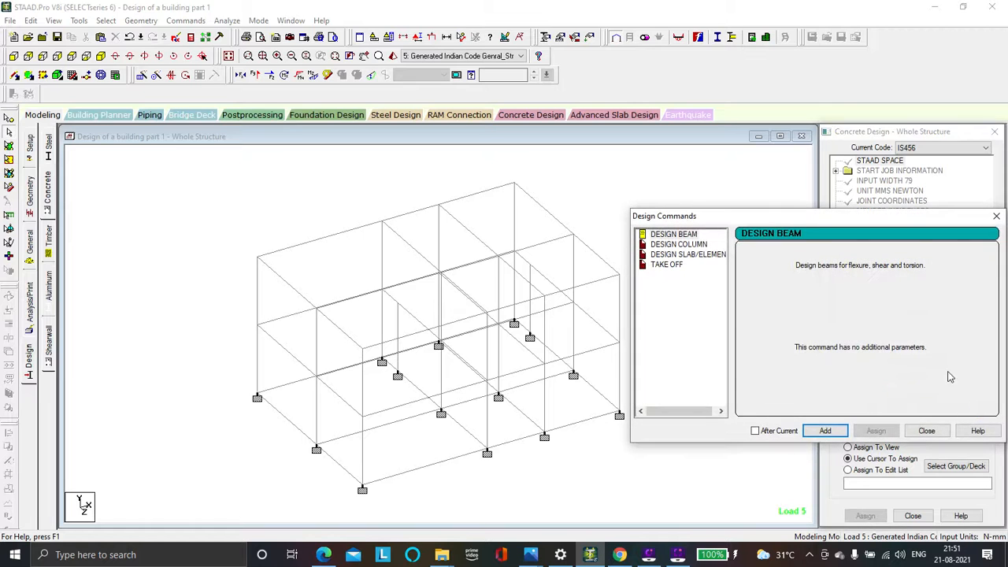
pyautogui.moveTo(896, 222); pyautogui.dragTo(532, 199)
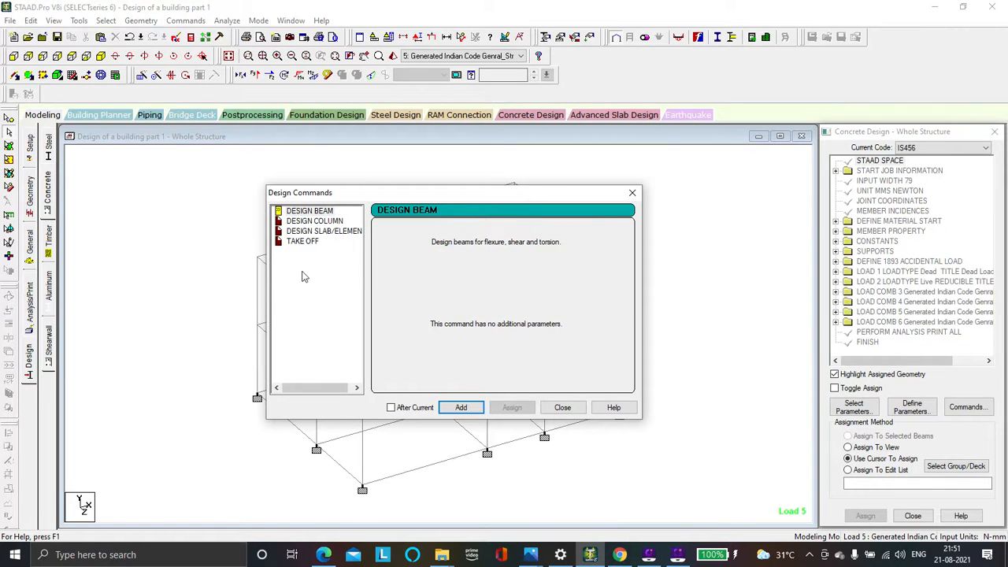
pyautogui.click(305, 212)
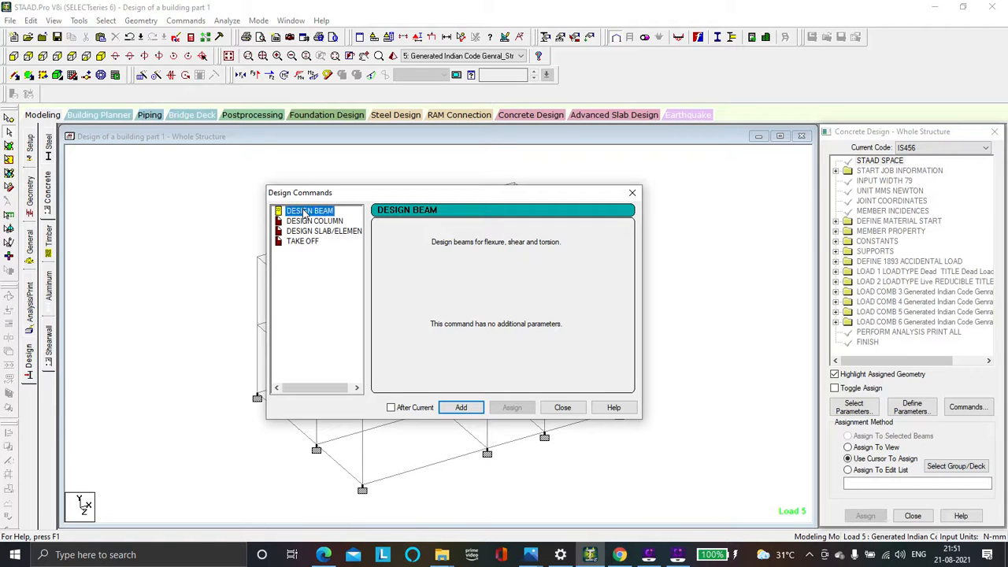
pyautogui.click(463, 407)
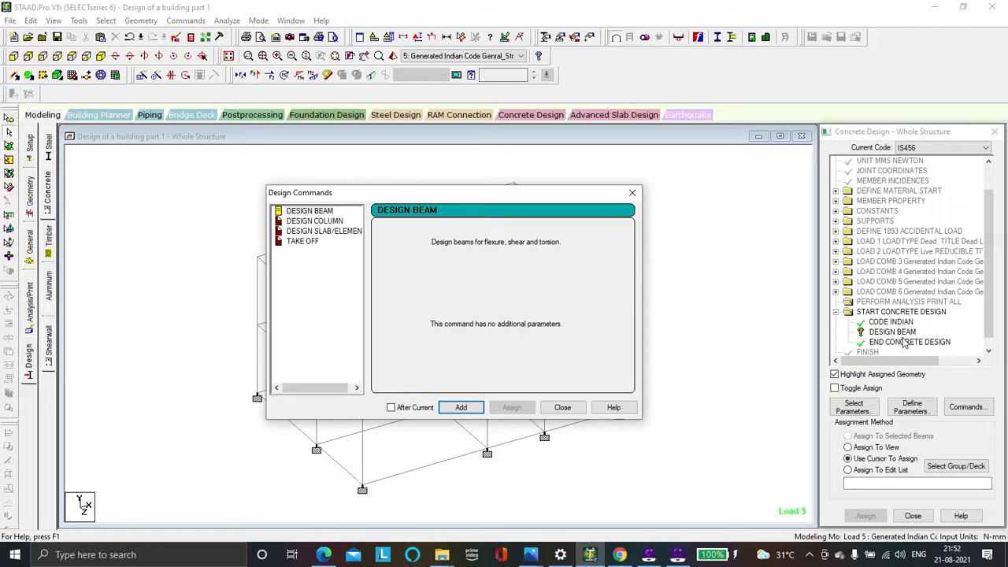
# Add the DESIGN COLUMN and TAKE OFF commands to the concrete design, then close the design commands dialog
pyautogui.click(332, 223)
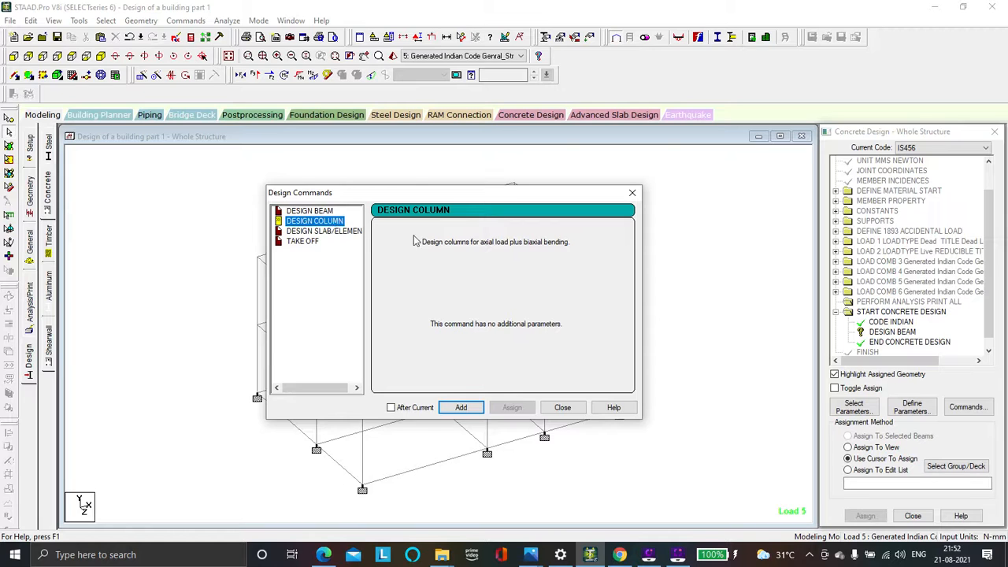
pyautogui.click(459, 407)
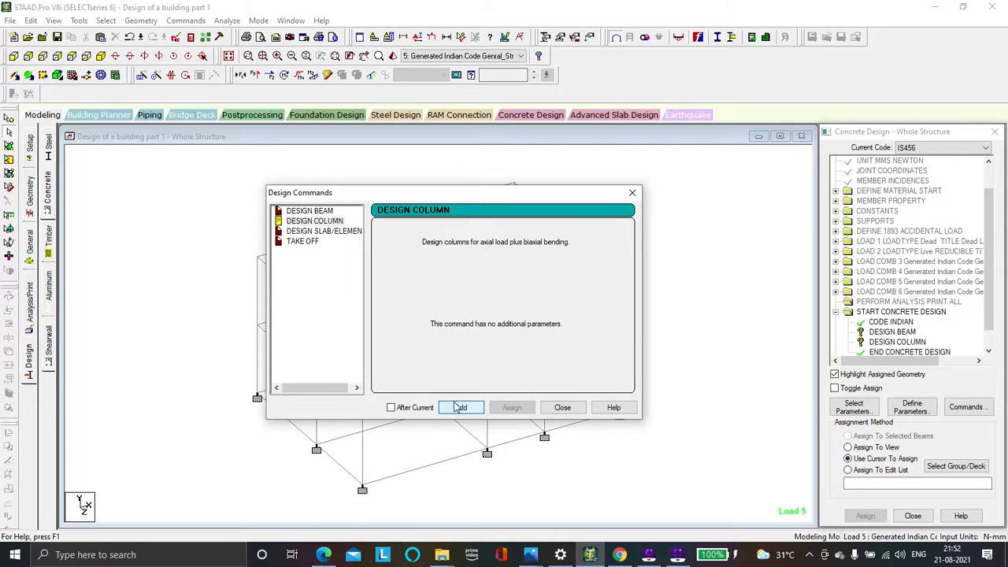
pyautogui.click(307, 242)
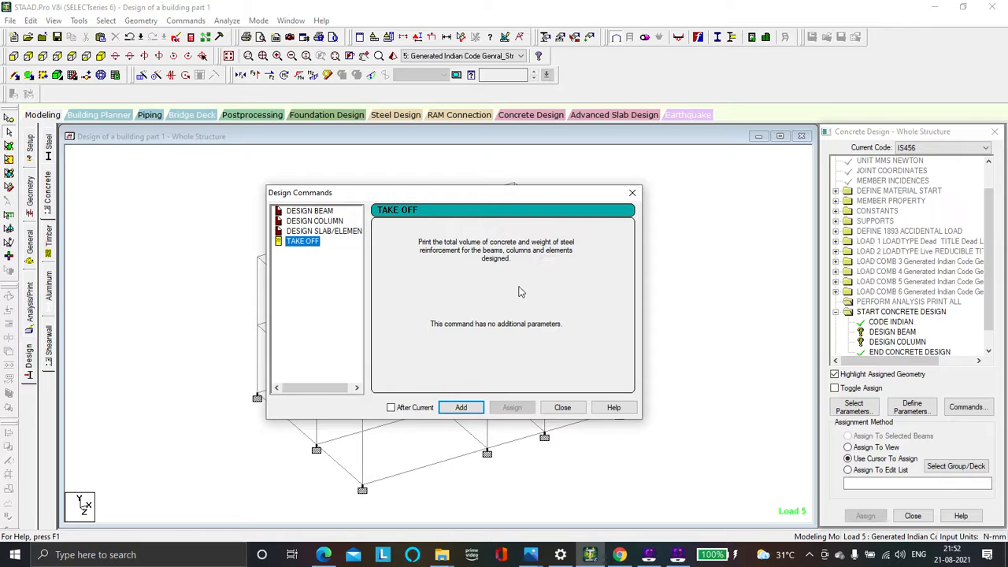
pyautogui.click(463, 408)
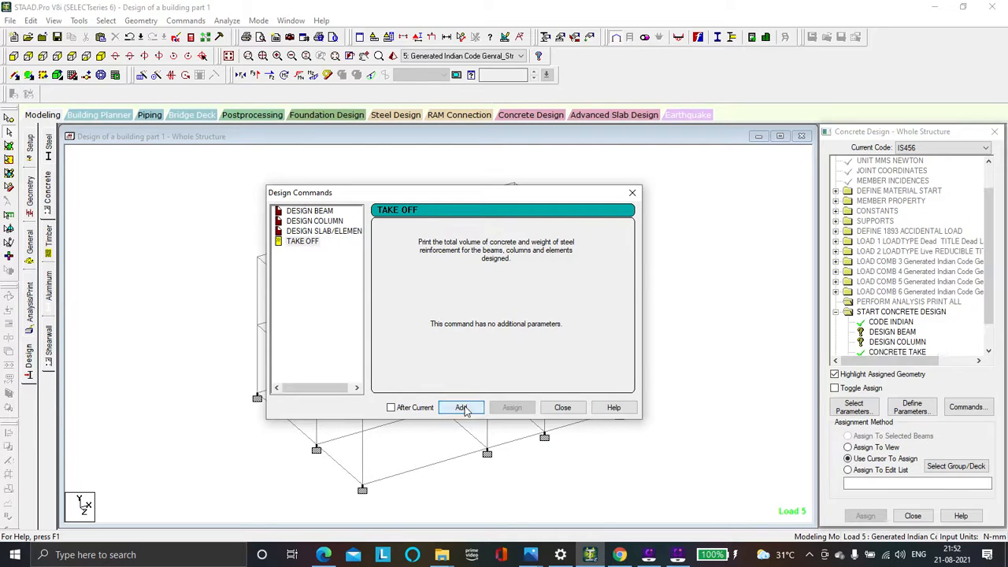
pyautogui.click(573, 411)
# Assign the DESIGN BEAM command to all beams parallel to X and Z, and clear the selection
pyautogui.scroll(-1, 890, 321)
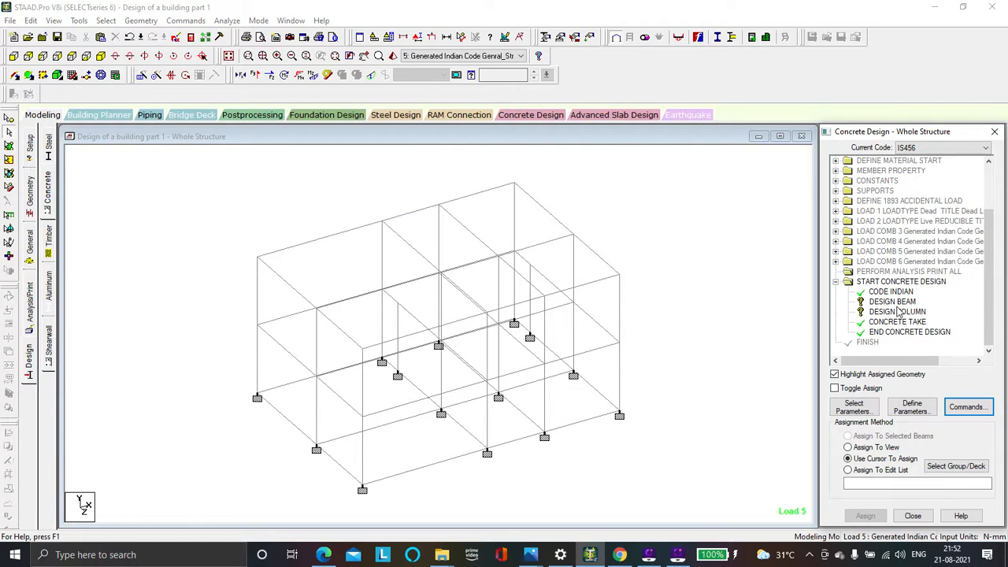
pyautogui.click(894, 303)
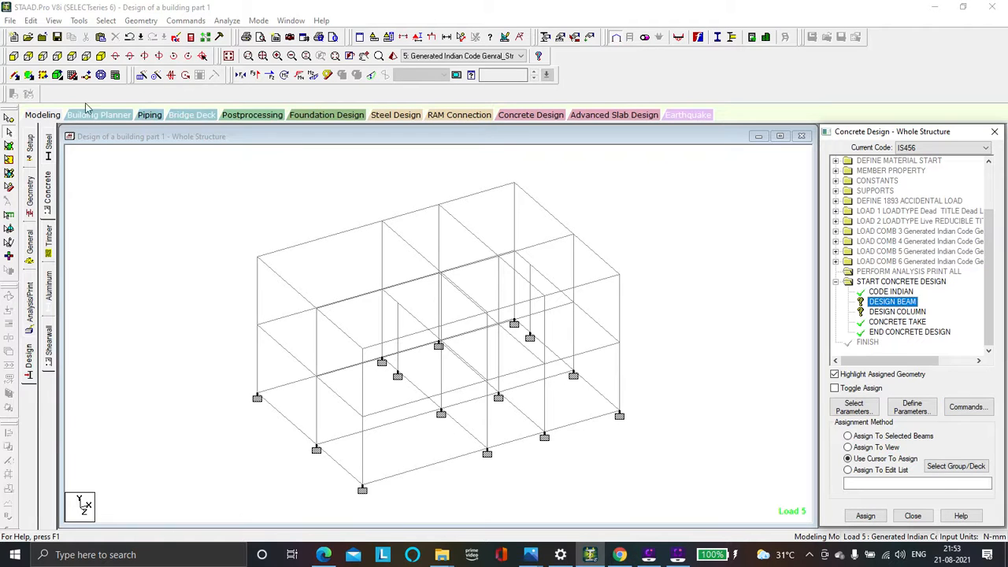
pyautogui.click(105, 20)
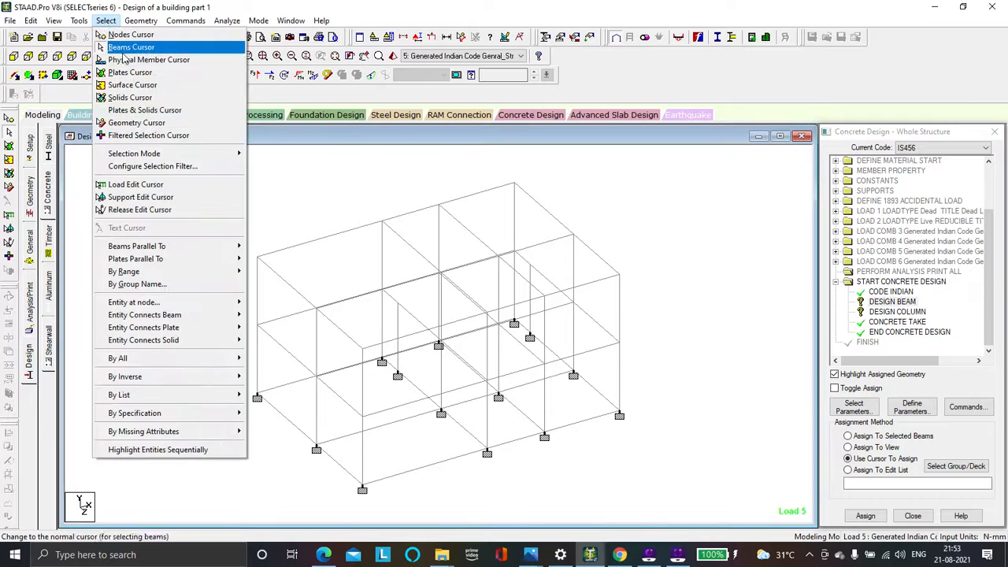
pyautogui.moveTo(181, 247)
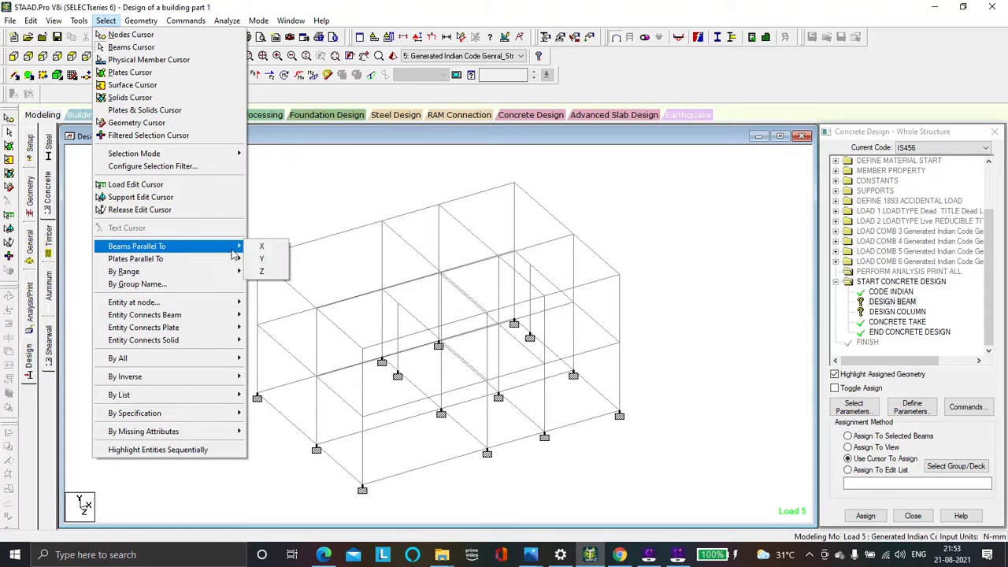
pyautogui.click(262, 249)
pyautogui.click(106, 21)
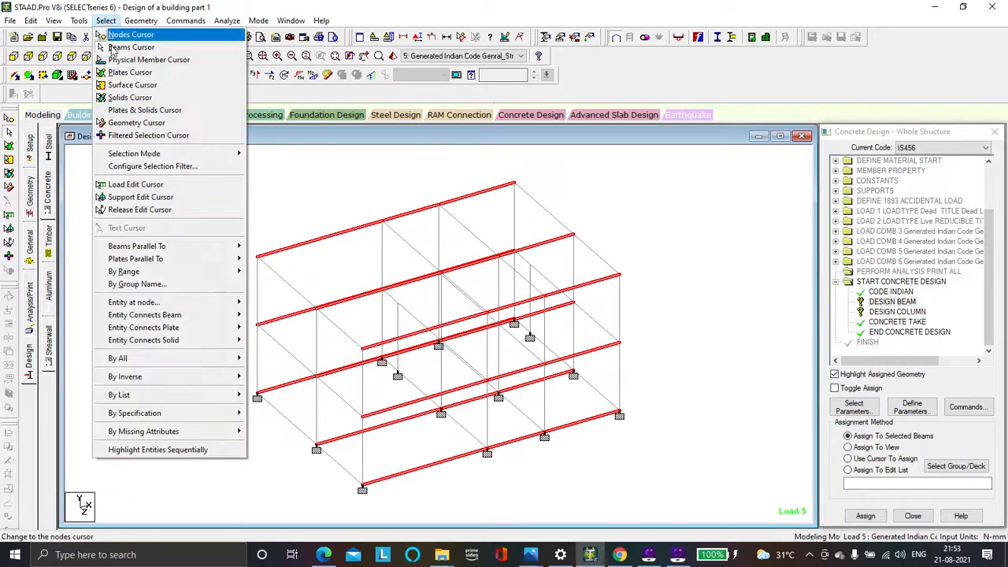
pyautogui.moveTo(181, 246)
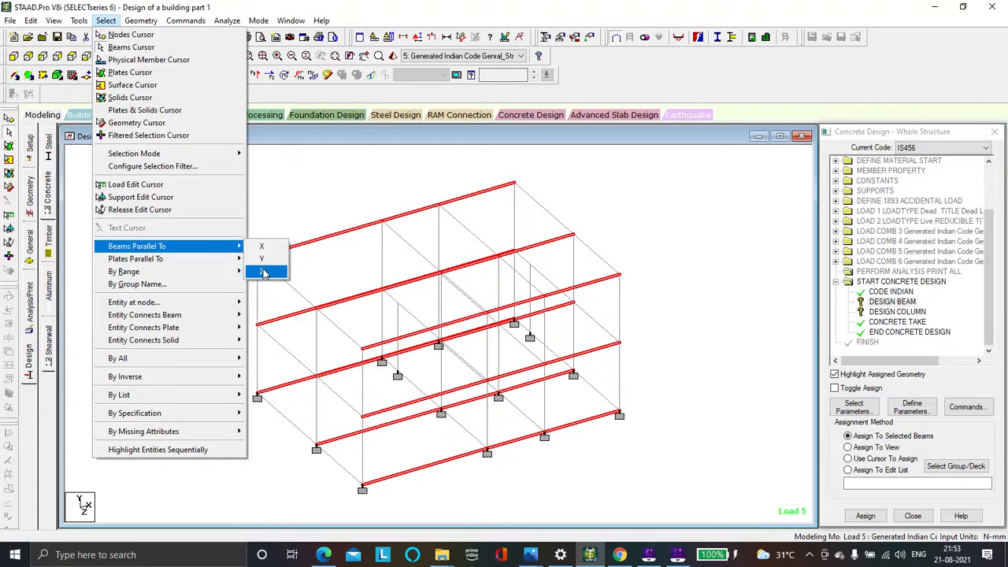
pyautogui.click(265, 272)
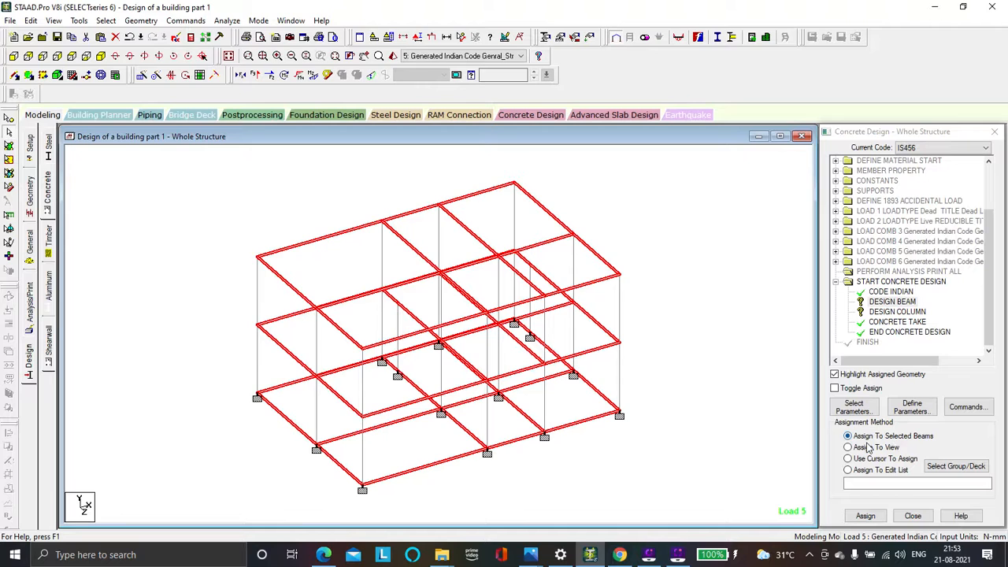
pyautogui.click(866, 516)
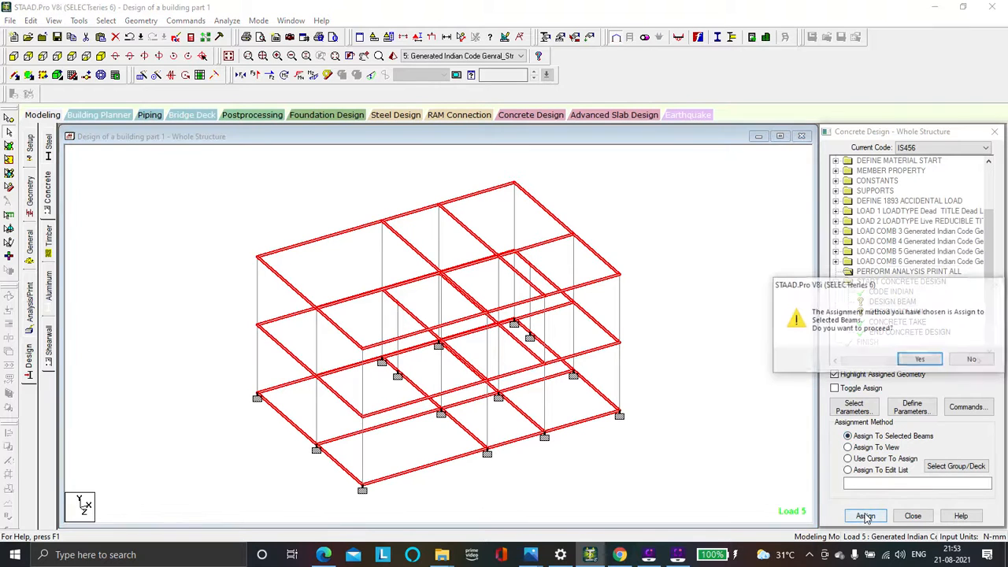
pyautogui.click(919, 360)
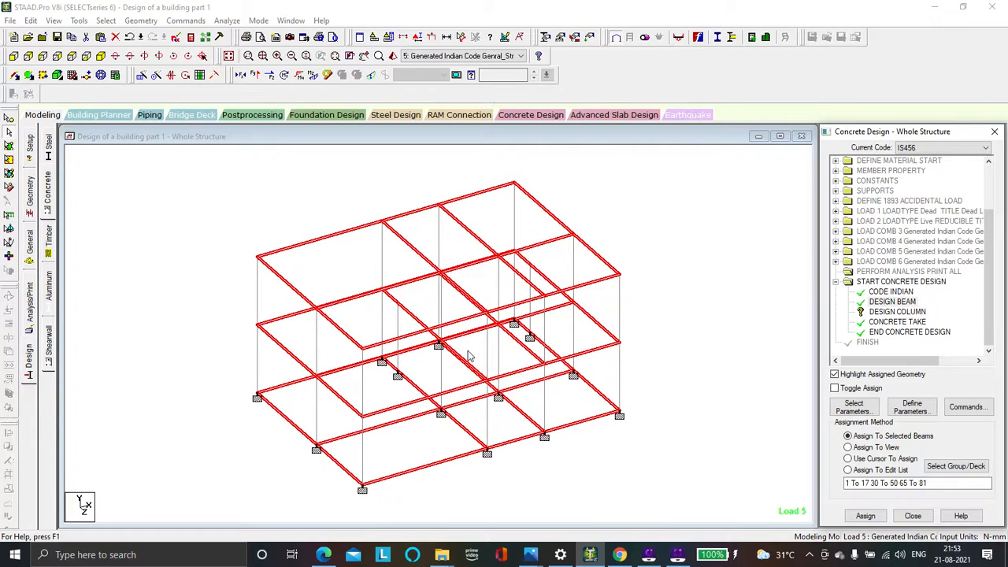
pyautogui.click(718, 300)
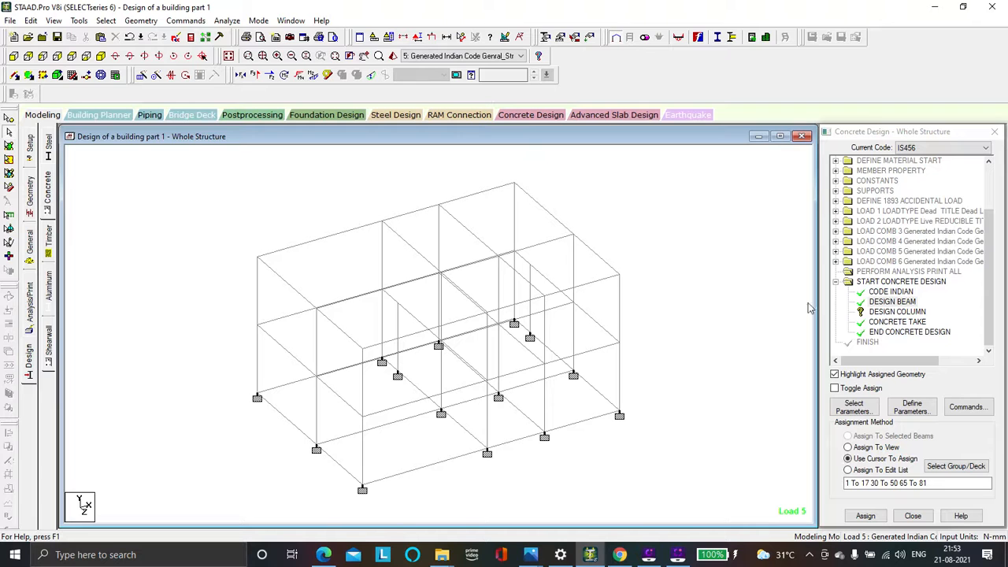
# Save the modified structure under its current file name
pyautogui.click(890, 312)
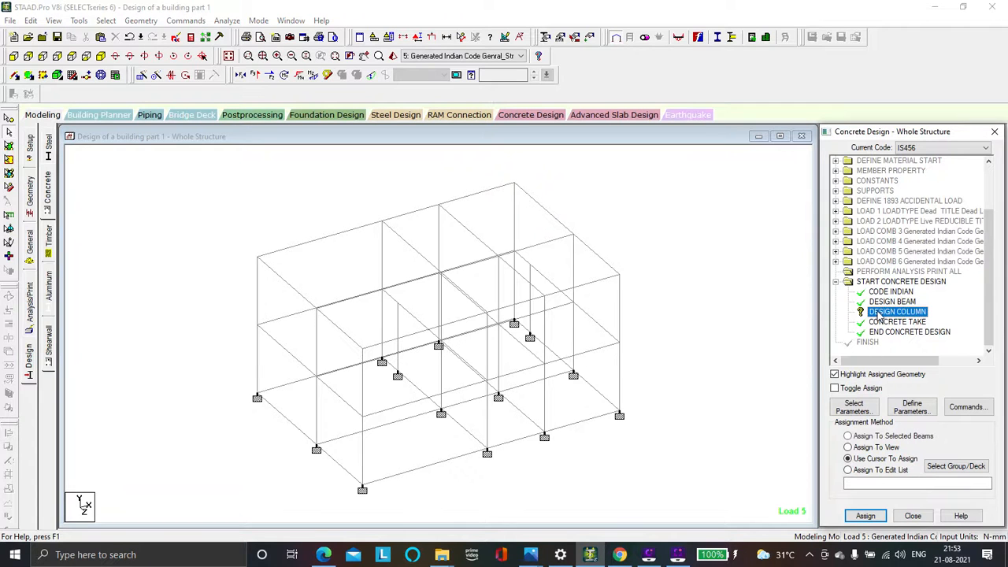
pyautogui.click(108, 21)
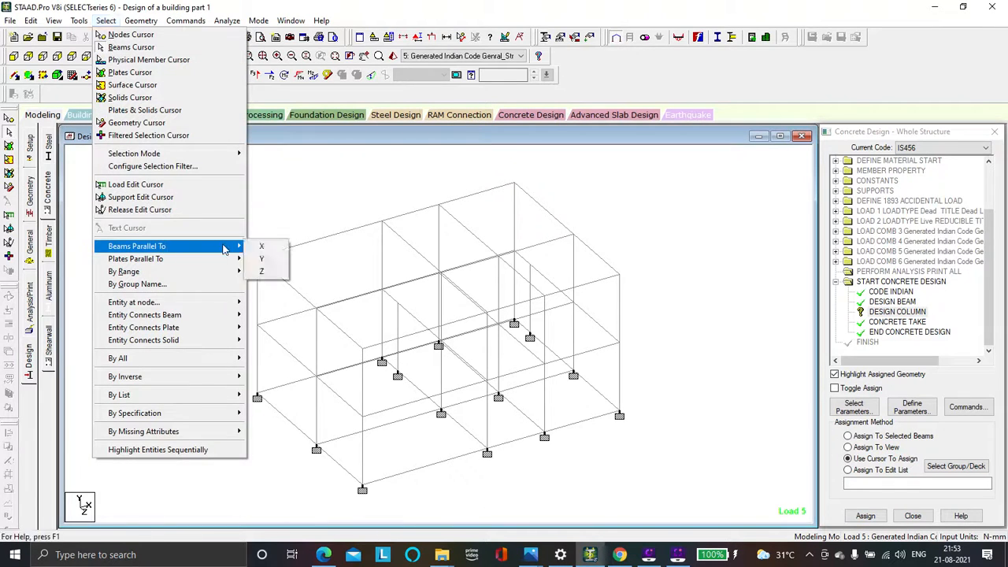
pyautogui.click(498, 304)
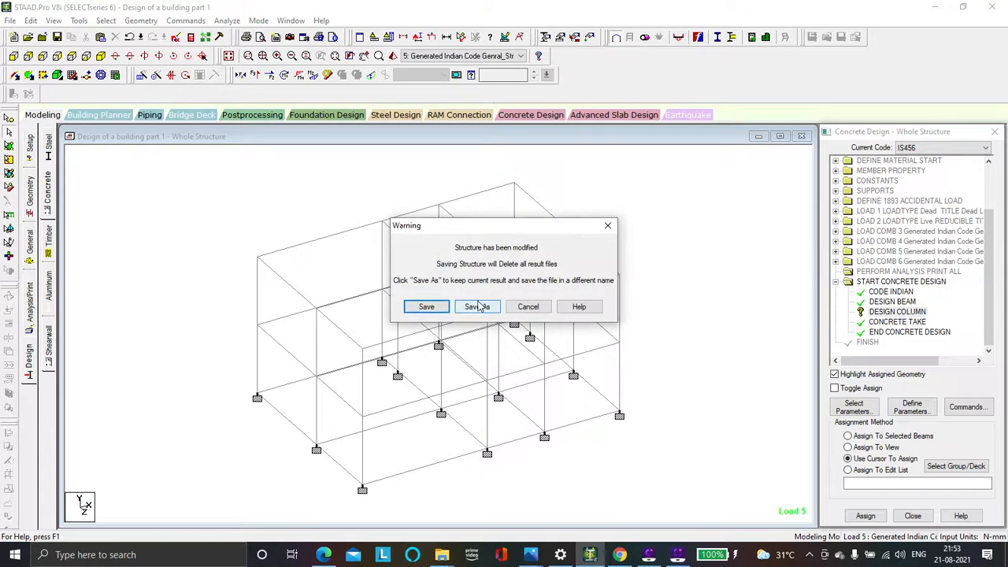
pyautogui.click(429, 306)
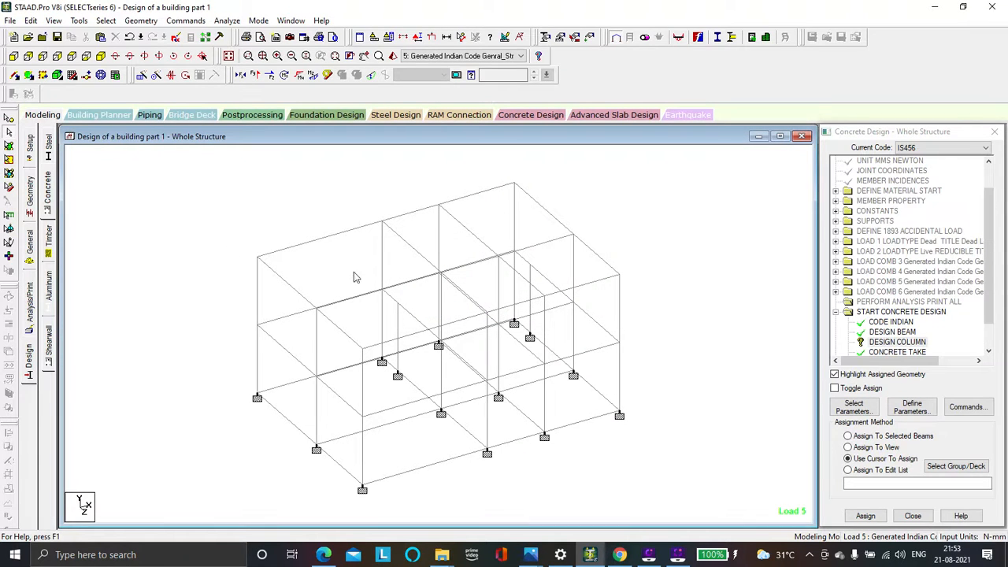
# Assign the DESIGN COLUMN command to all members parallel to Y using the selected-beams assignment method
pyautogui.click(874, 344)
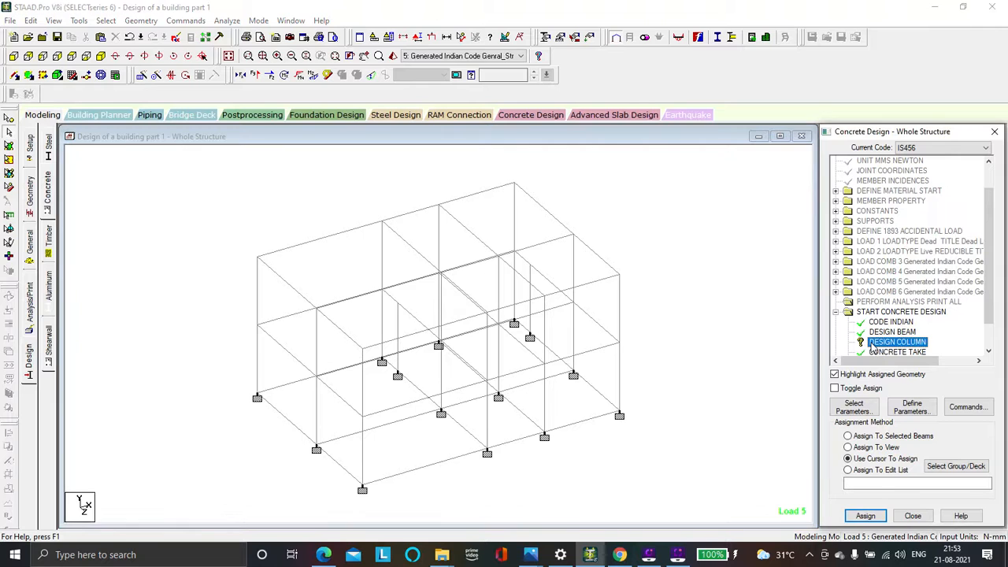
pyautogui.click(105, 21)
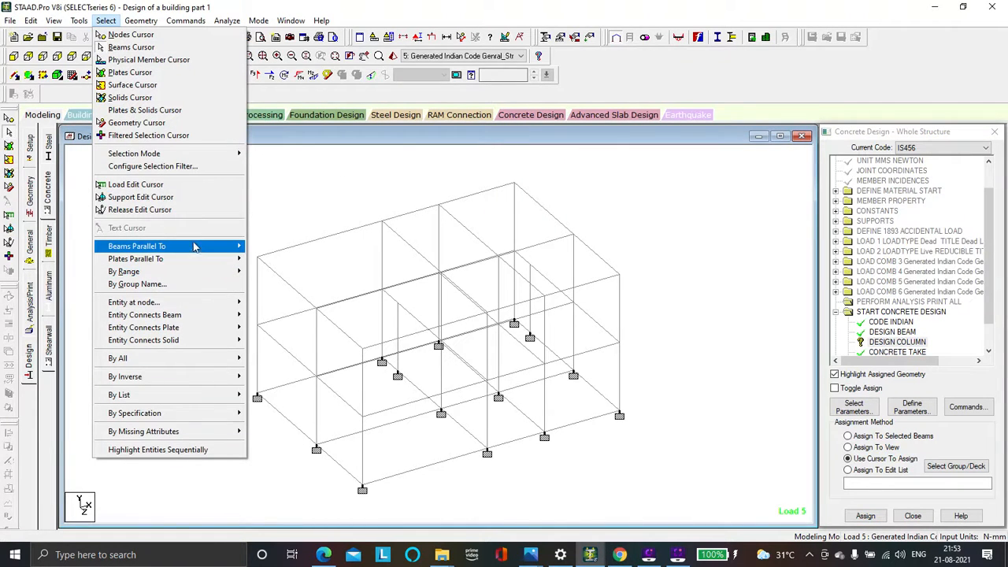
pyautogui.moveTo(207, 247)
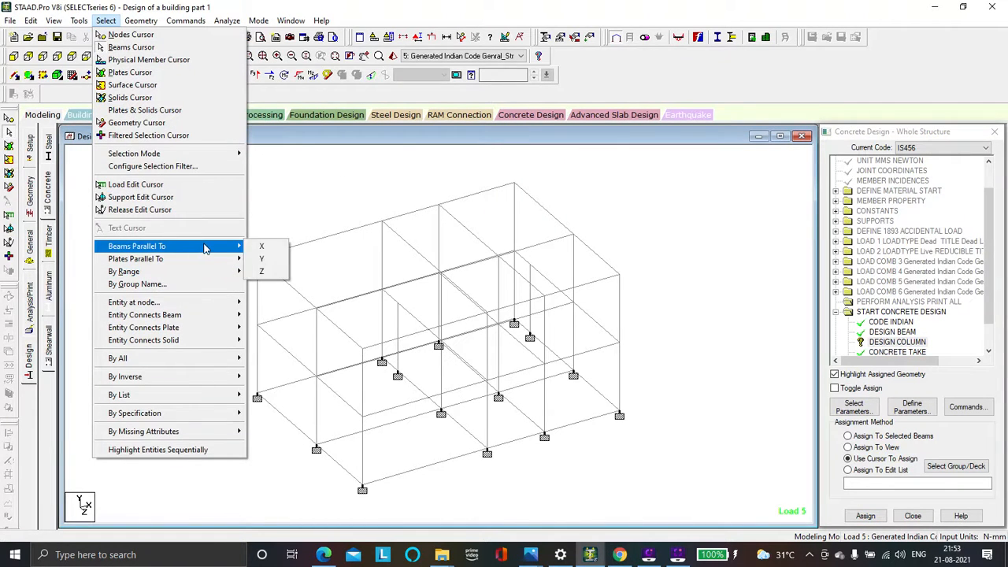
pyautogui.click(268, 260)
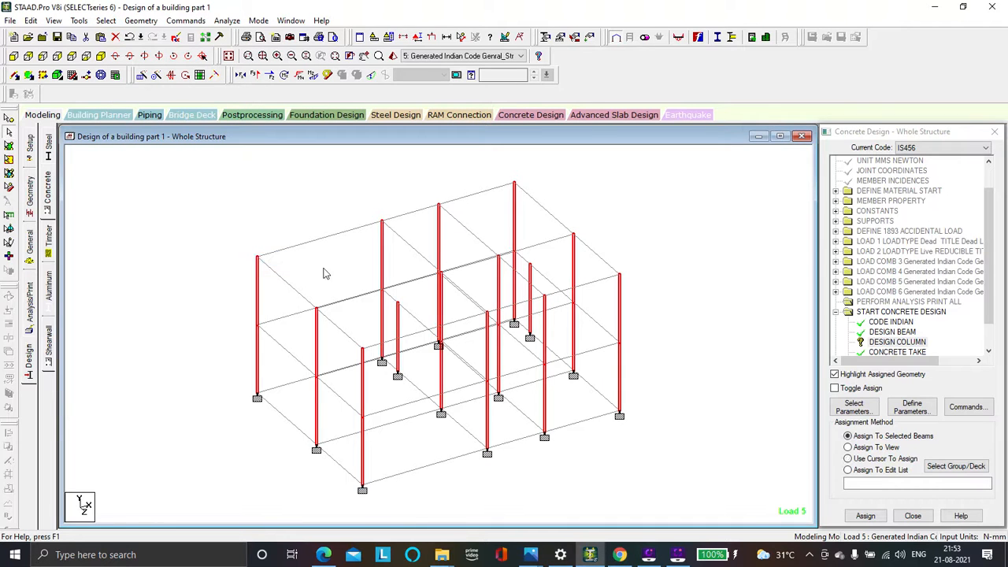
pyautogui.click(848, 434)
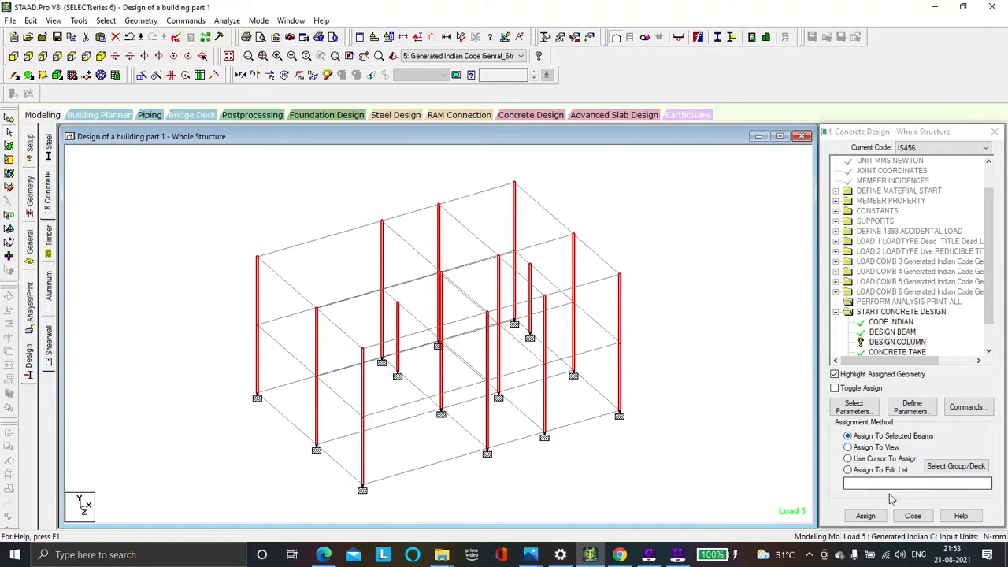
pyautogui.click(866, 516)
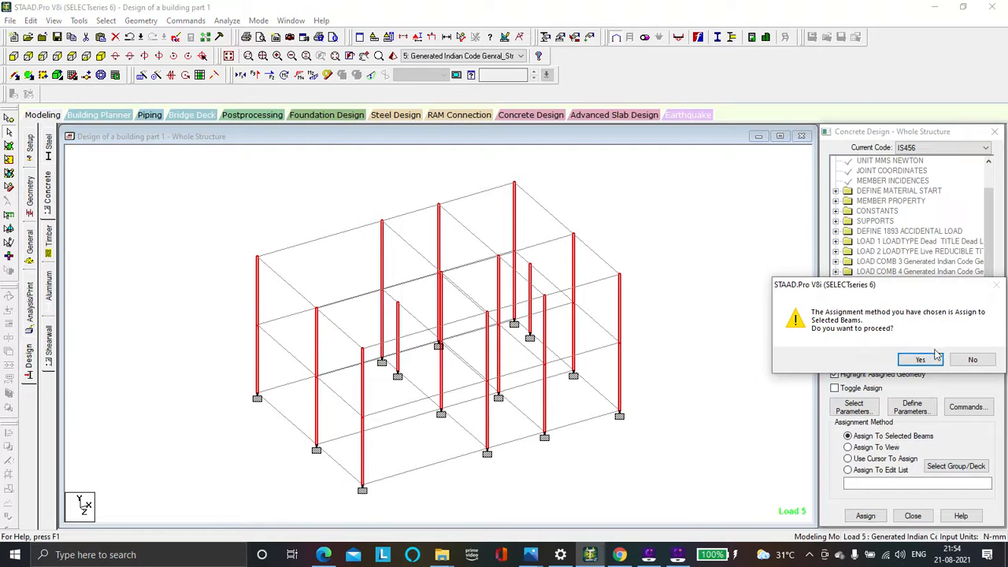
pyautogui.click(929, 360)
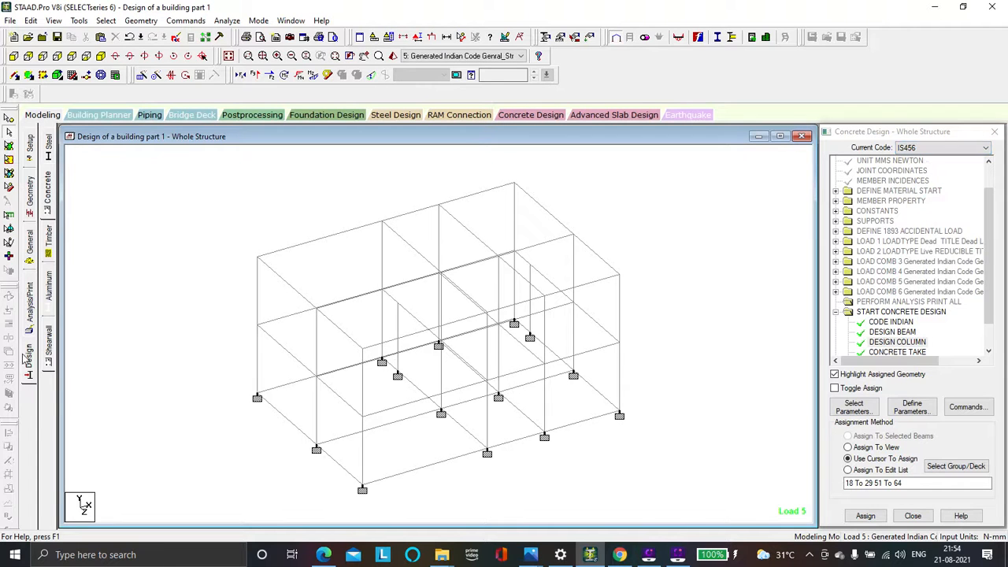
# Add a Perform Analysis command with print option All after the concrete design
pyautogui.click(28, 317)
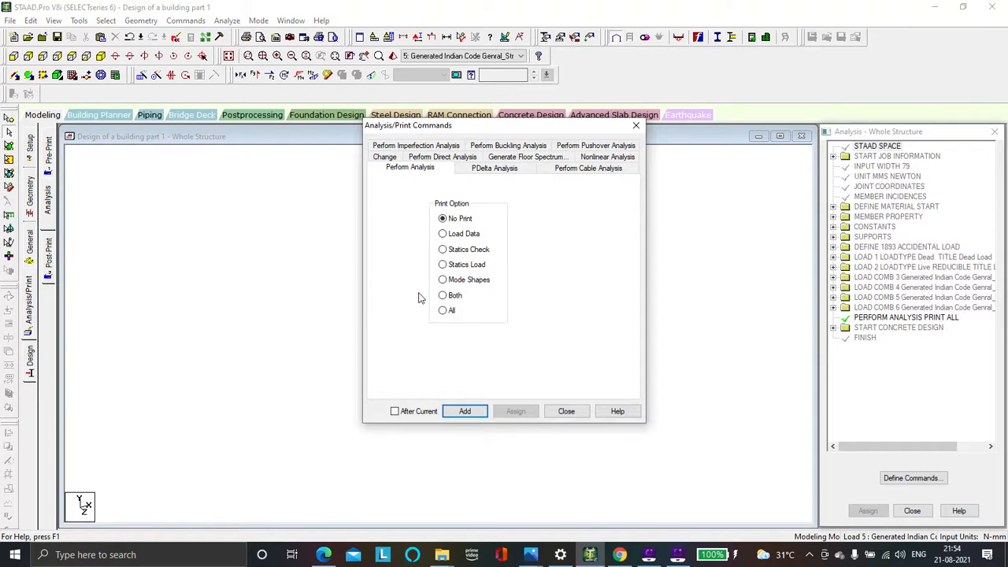
pyautogui.click(444, 312)
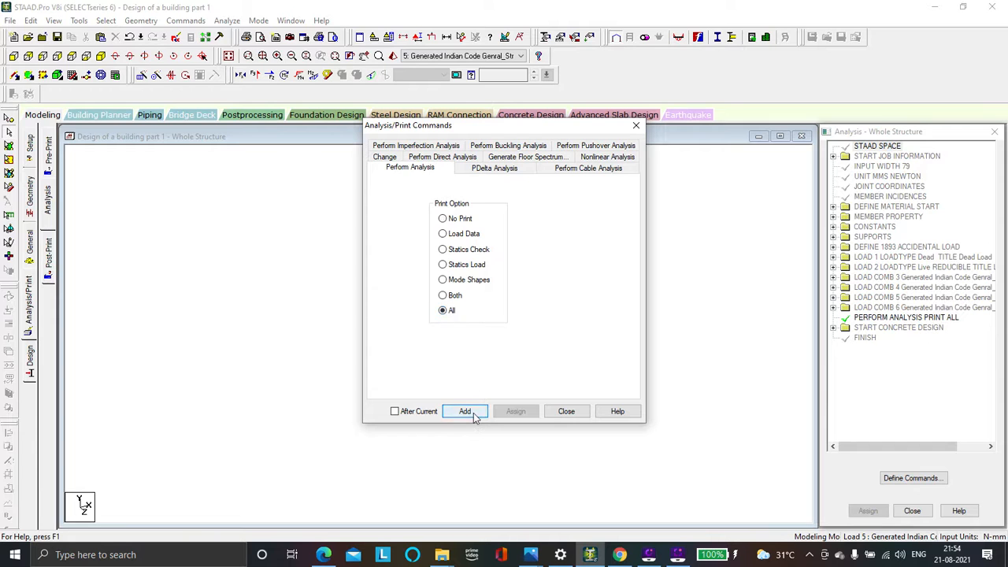
pyautogui.click(472, 412)
pyautogui.click(566, 413)
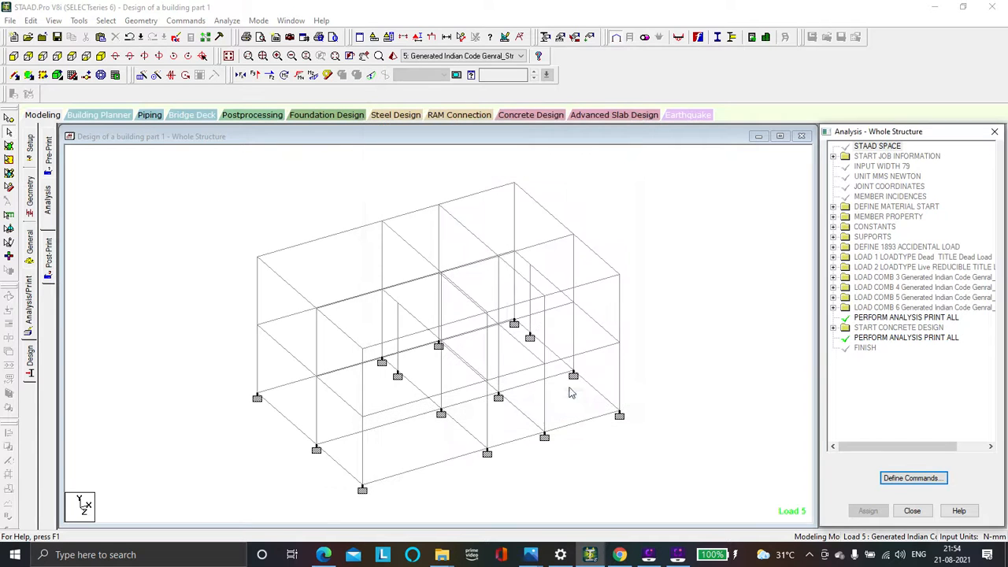
# Save the modified structure and run the analysis and concrete design
pyautogui.click(227, 21)
pyautogui.click(244, 35)
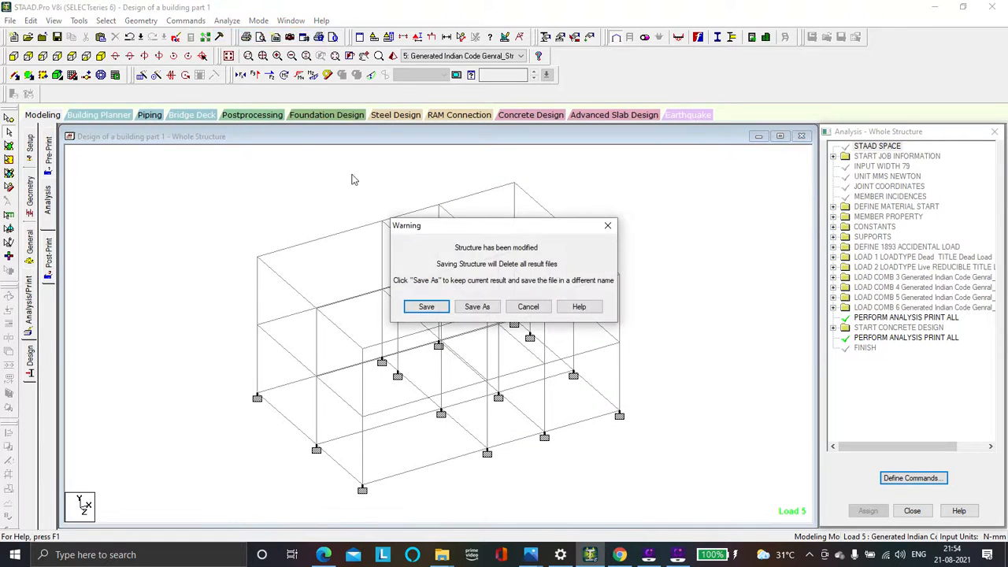
pyautogui.click(425, 307)
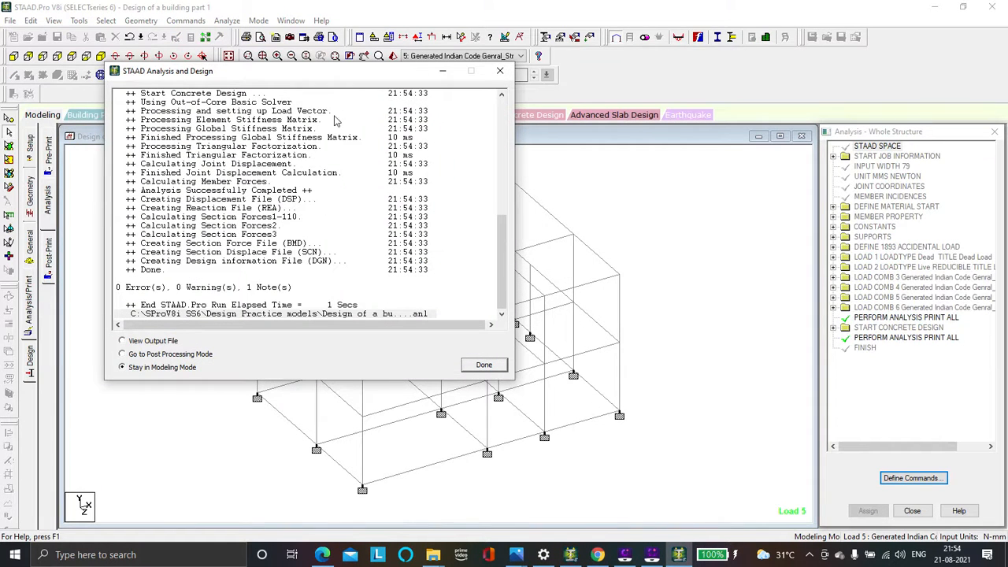
pyautogui.moveTo(357, 78); pyautogui.dragTo(454, 116)
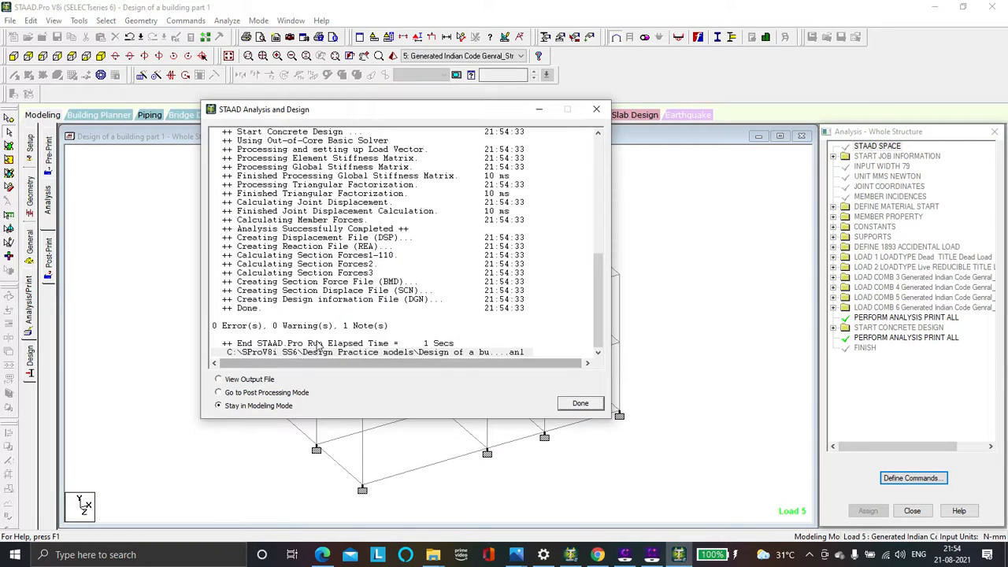
# Open the analysis output file and go to the note on the concrete quantity and reinforcing steel take-off
pyautogui.click(257, 380)
pyautogui.click(587, 408)
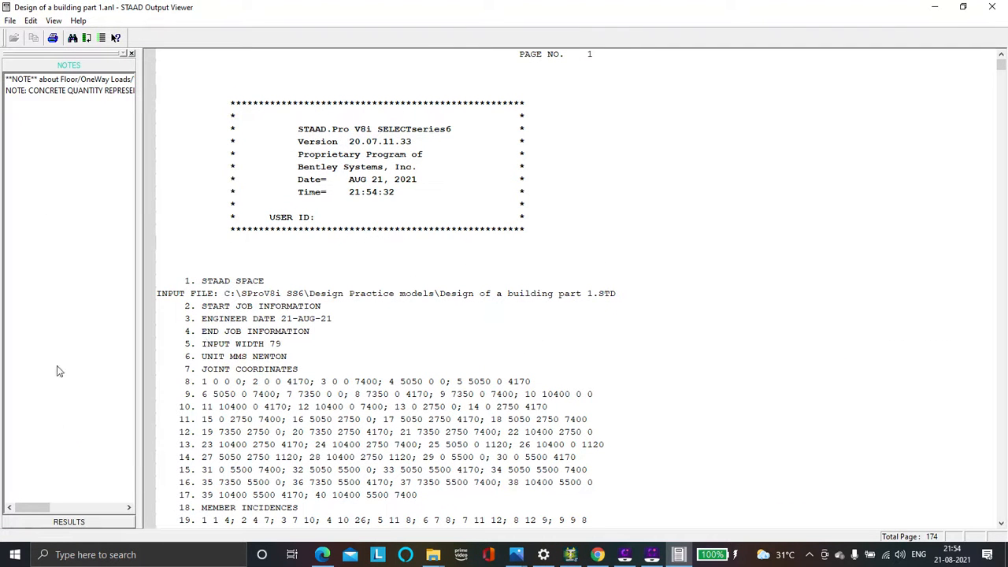
pyautogui.click(73, 92)
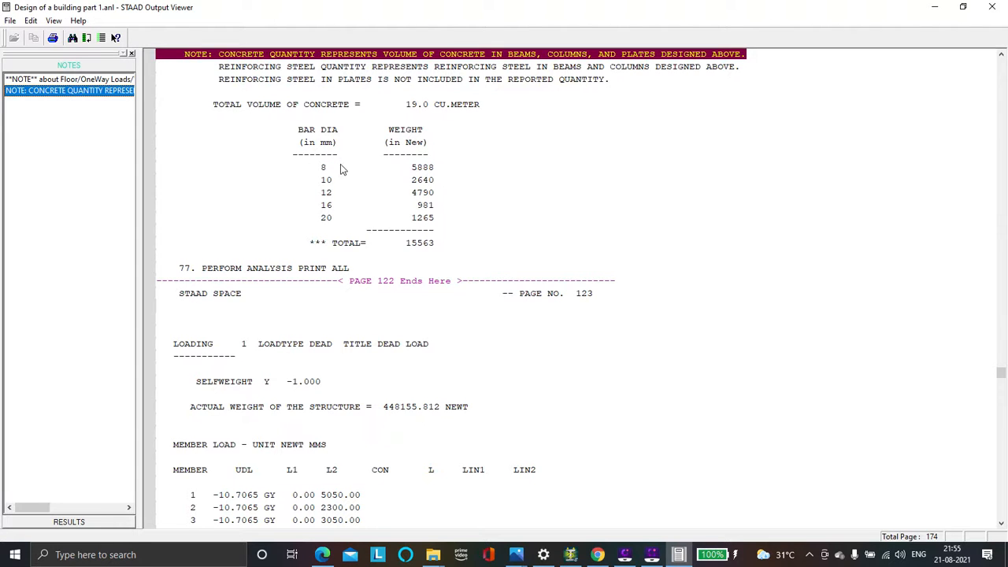
# Review the total applied load, joint load summary and total reaction load for load case 1 in the first analysis results
pyautogui.click(68, 522)
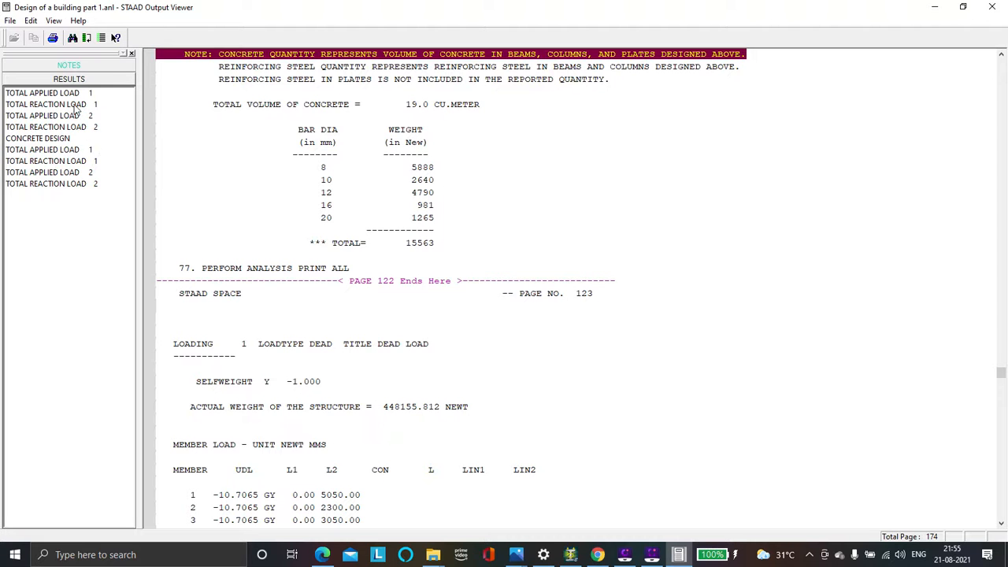
pyautogui.click(47, 93)
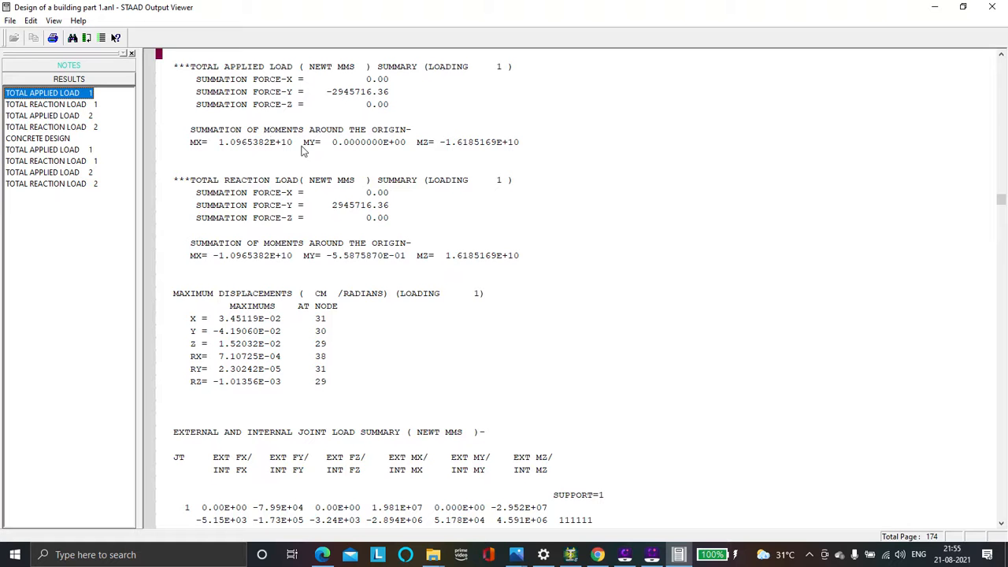
pyautogui.scroll(-8, 264, 352)
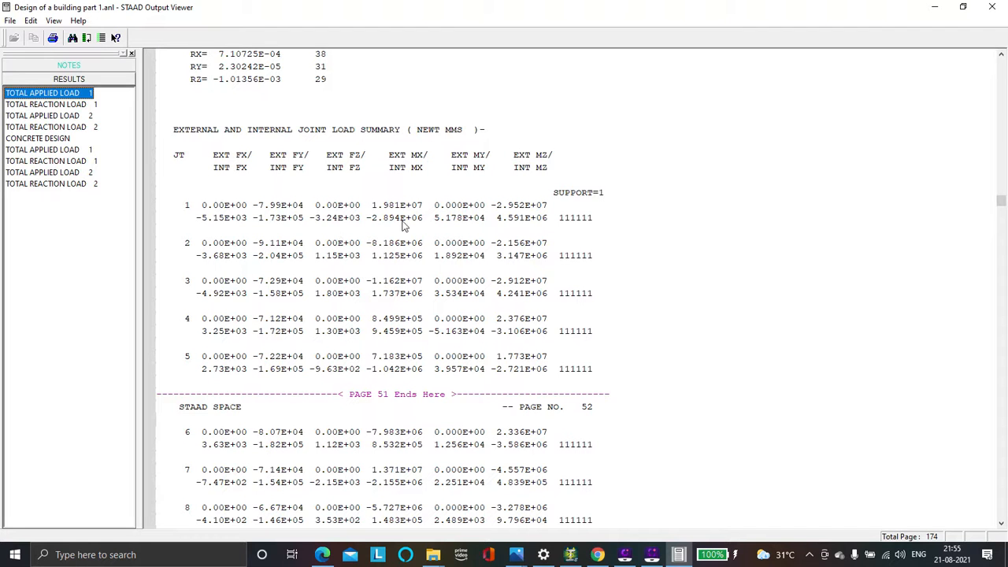
pyautogui.scroll(-9, 419, 278)
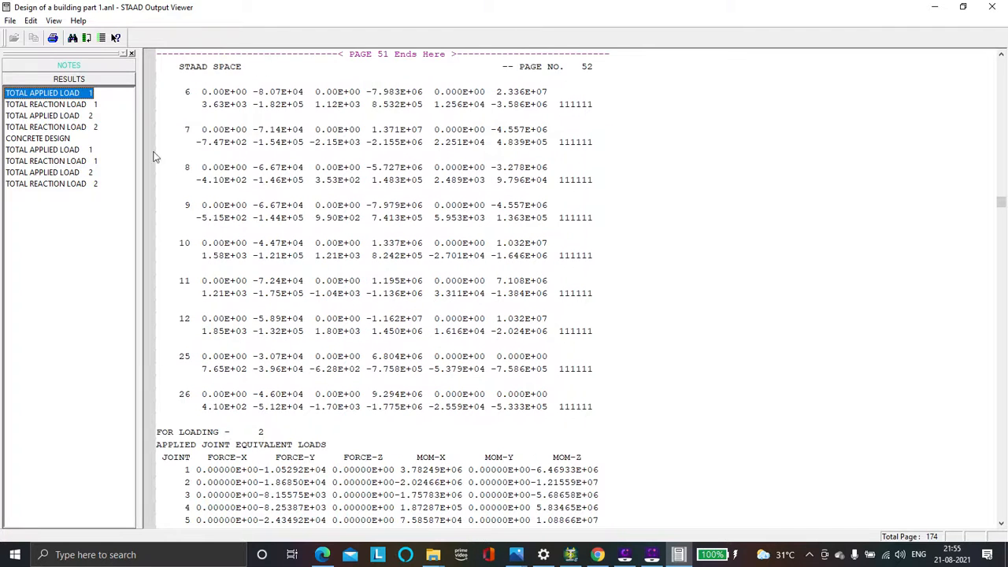
pyautogui.click(58, 107)
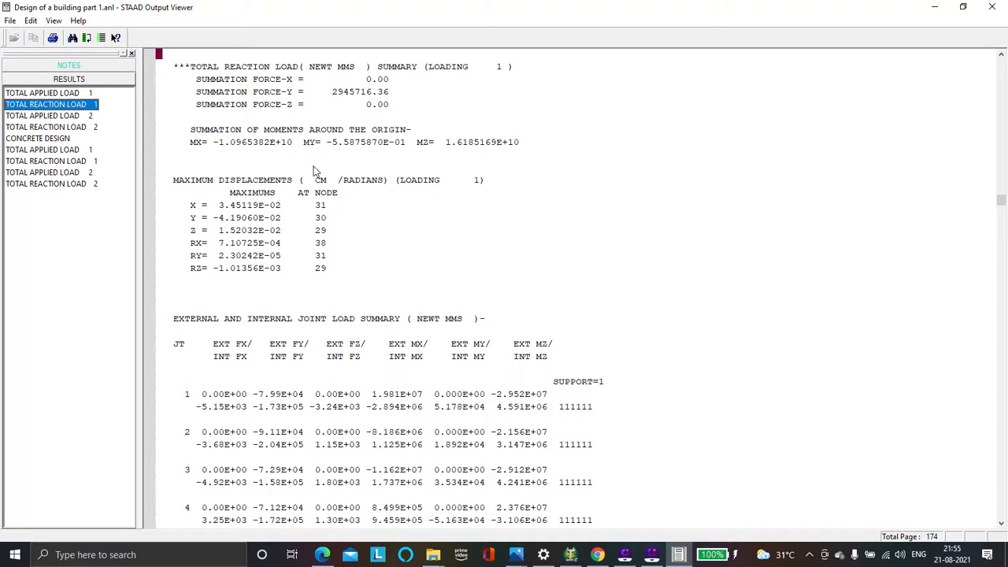
# Examine beam 1 in the concrete design results, marking its provided top, bottom and shear reinforcement lines
pyautogui.click(62, 140)
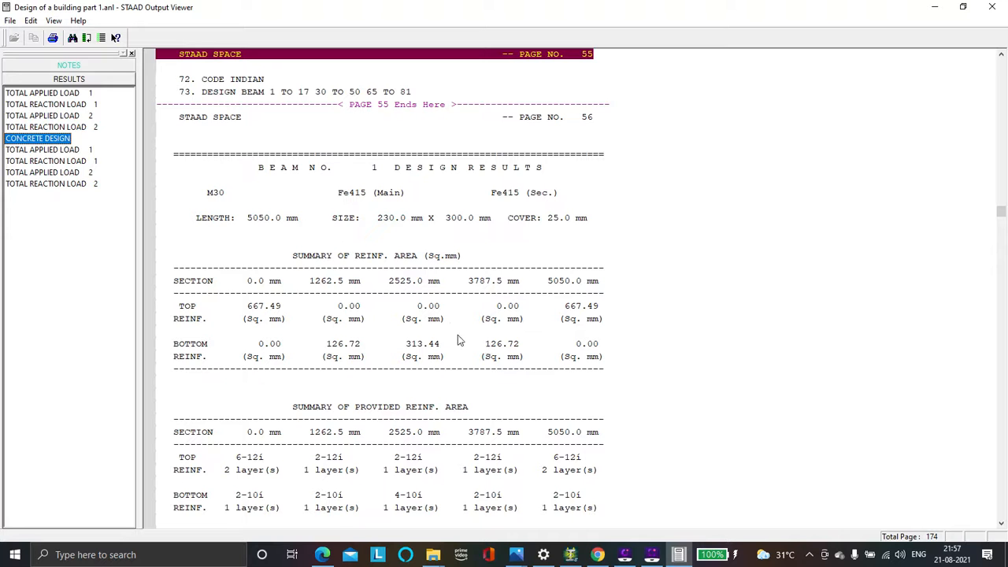
pyautogui.scroll(-3, 364, 345)
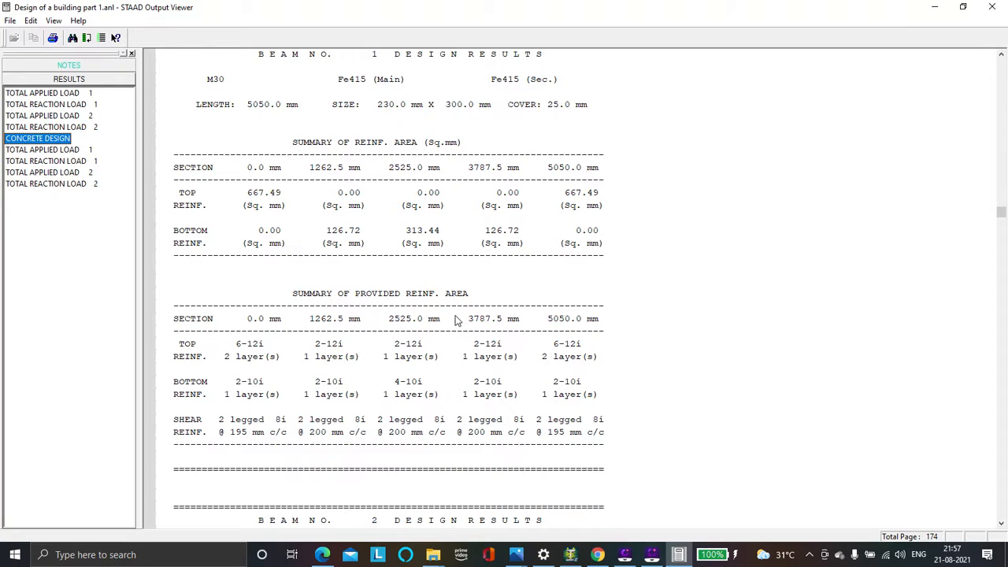
pyautogui.scroll(-1, 455, 321)
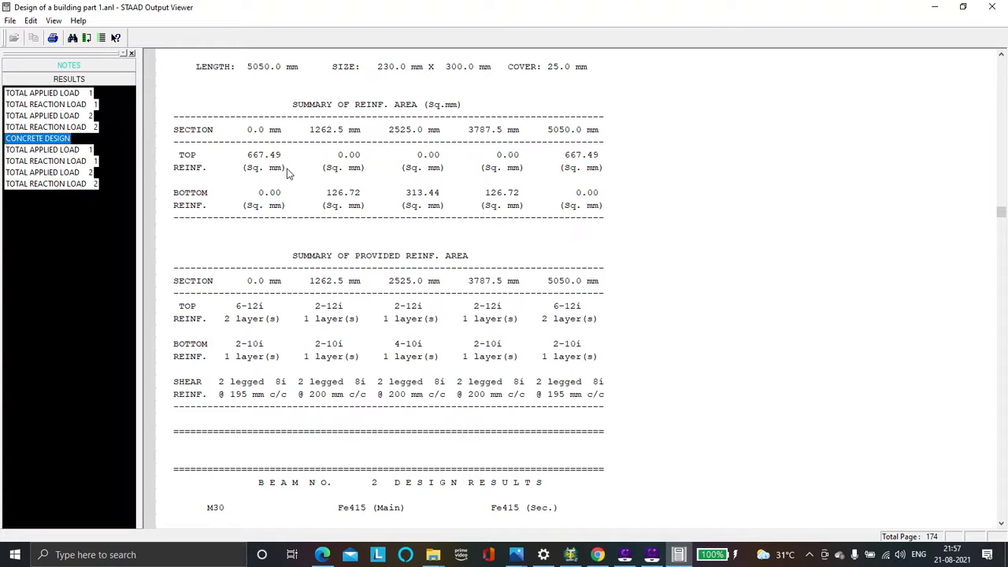
pyautogui.click(270, 308)
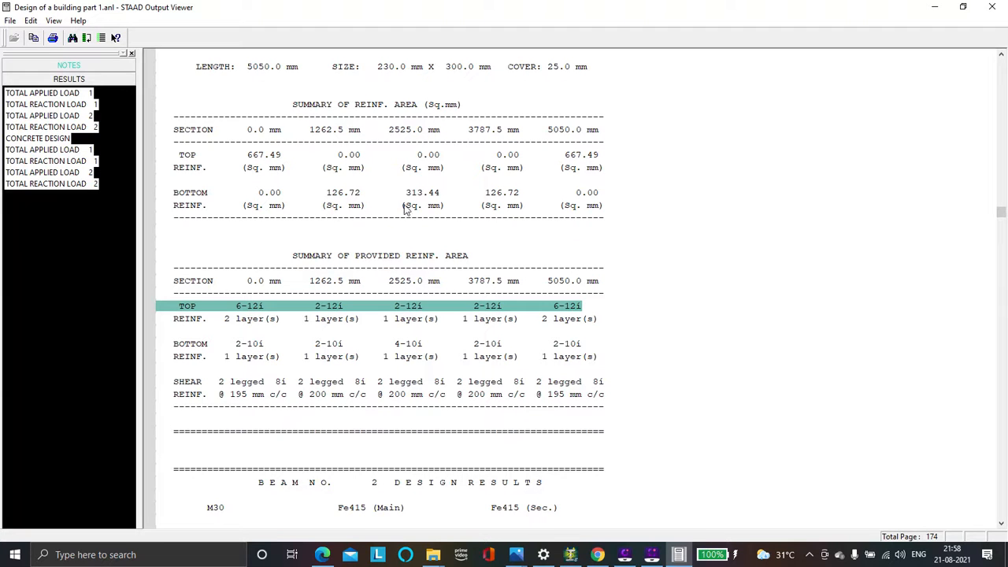
pyautogui.click(408, 347)
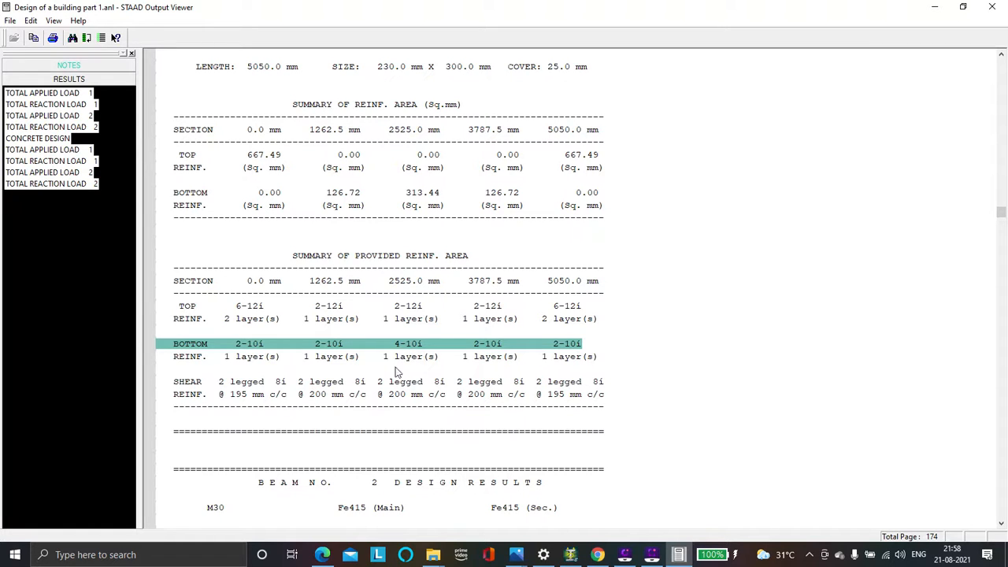
pyautogui.click(359, 384)
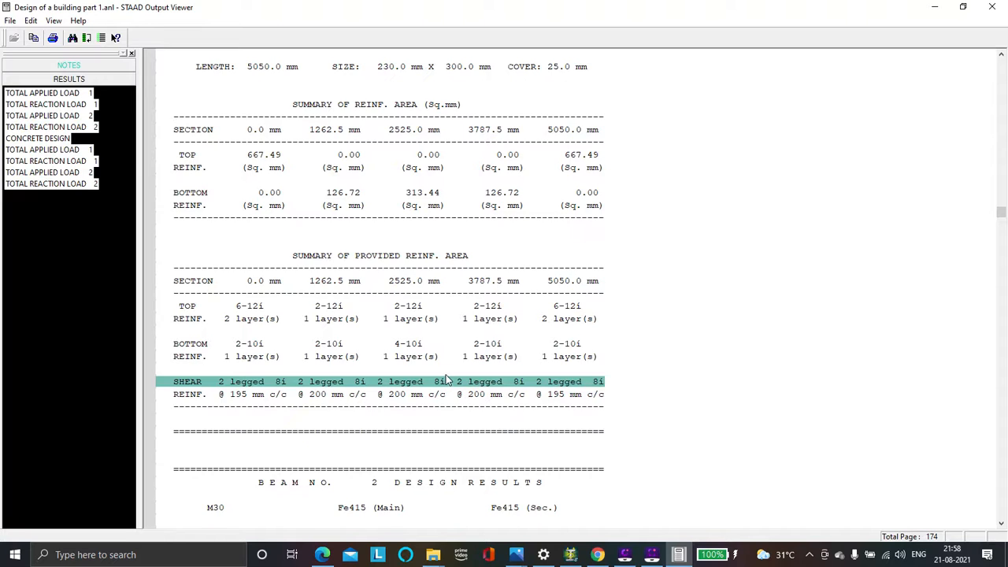
pyautogui.click(384, 396)
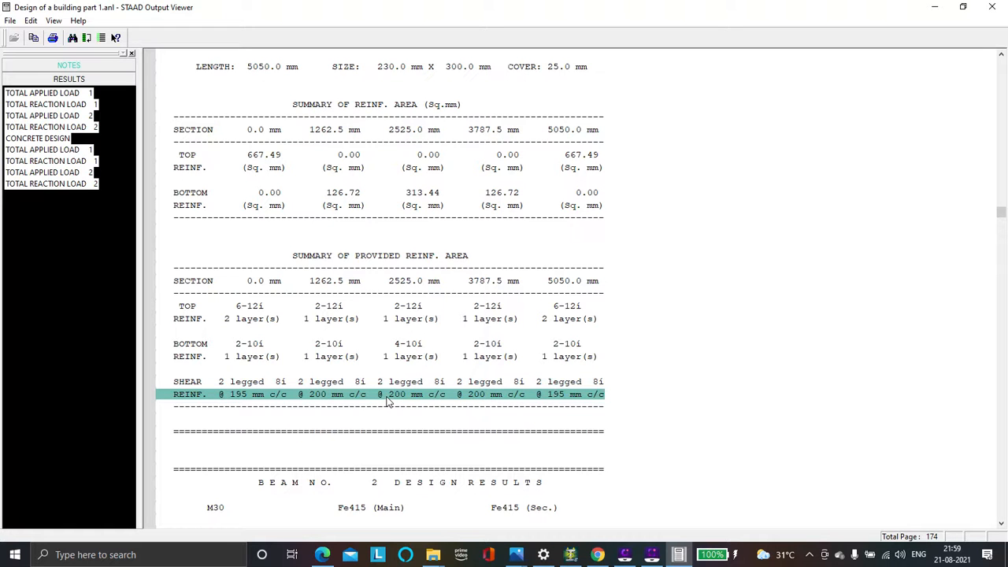
# Read through the reinforcement design results of beams 2 and 3
pyautogui.scroll(-4, 386, 410)
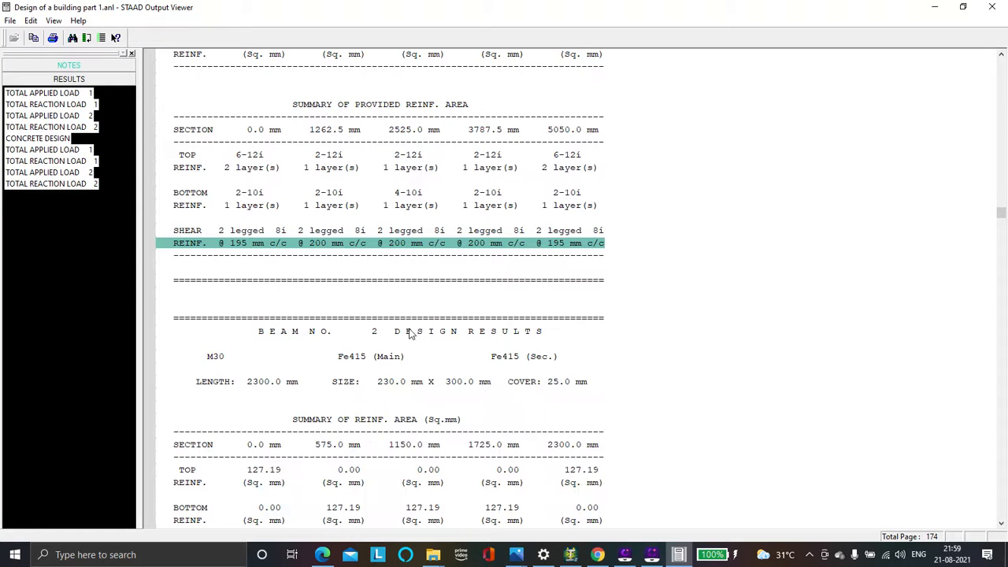
pyautogui.scroll(-7, 454, 340)
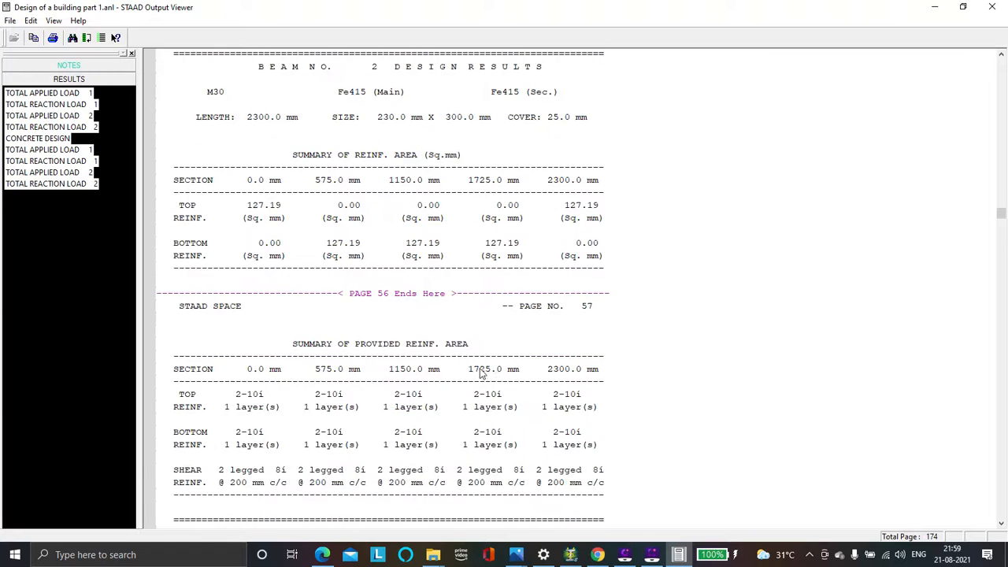
pyautogui.scroll(-12, 483, 373)
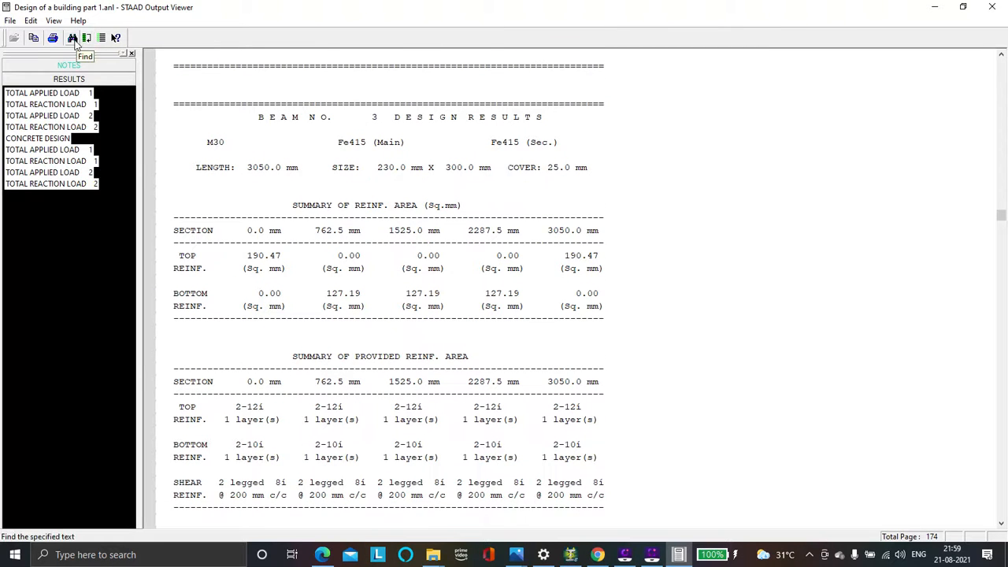
# Search downward through the output for "column" to reach the column design results
pyautogui.click(72, 38)
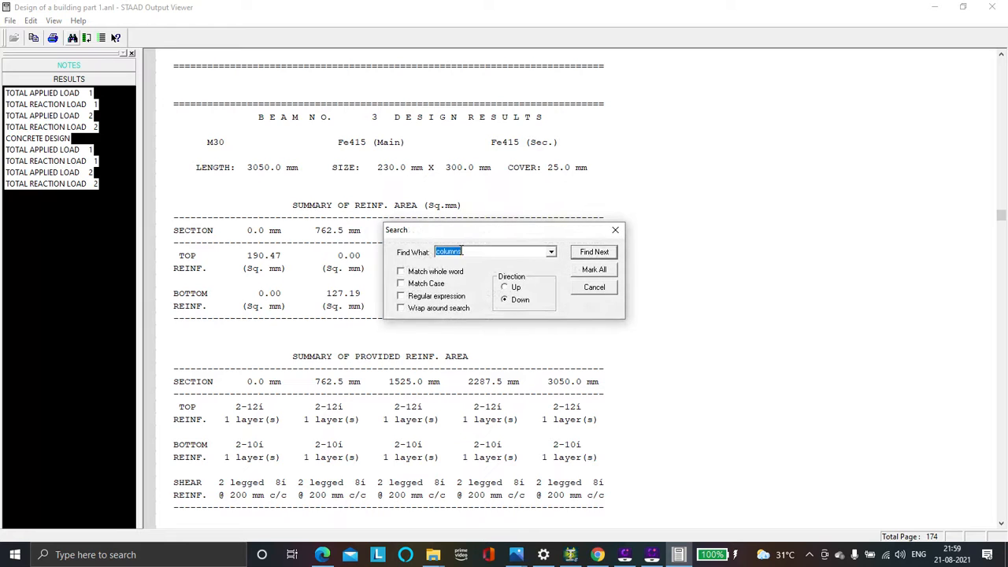
pyautogui.click(467, 252)
pyautogui.click(612, 252)
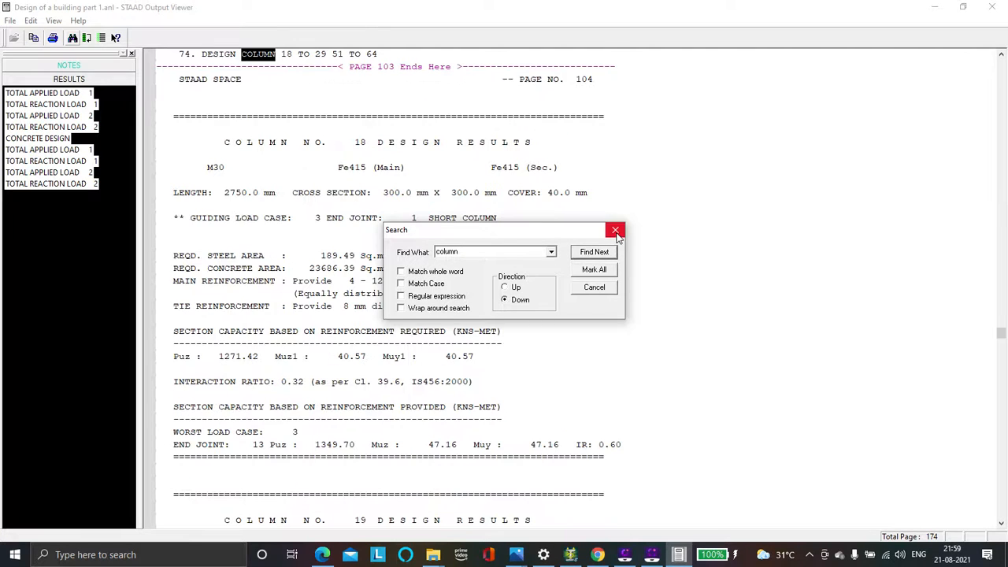
pyautogui.click(615, 229)
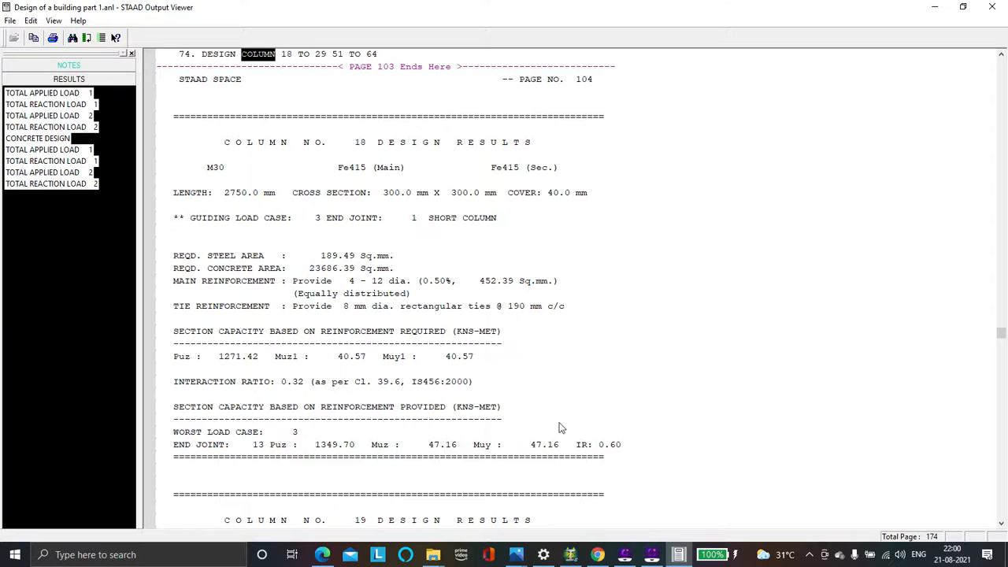
# Read through the design results of columns 19 to 22, checking main and tie reinforcement
pyautogui.scroll(-12, 465, 355)
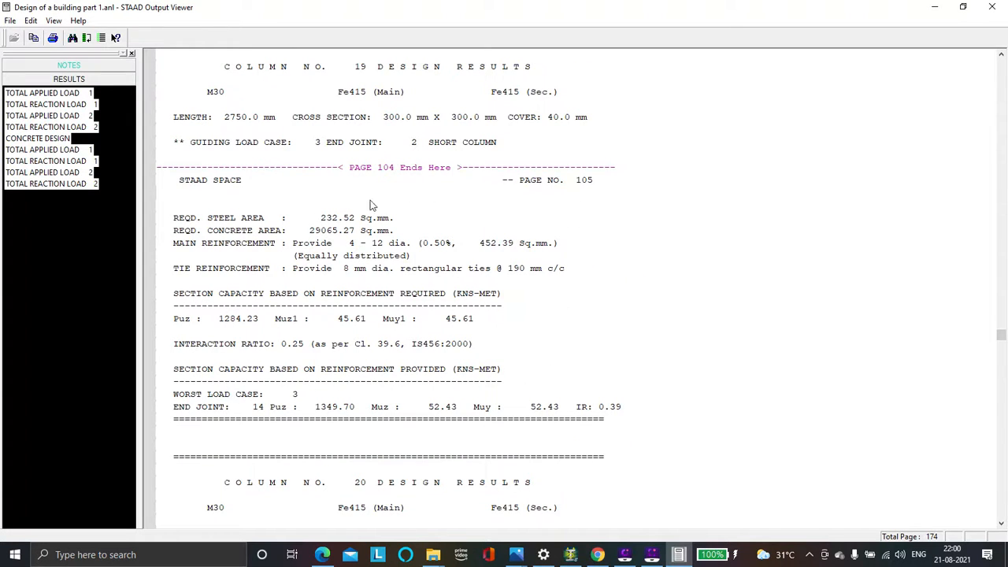
pyautogui.scroll(-9, 390, 207)
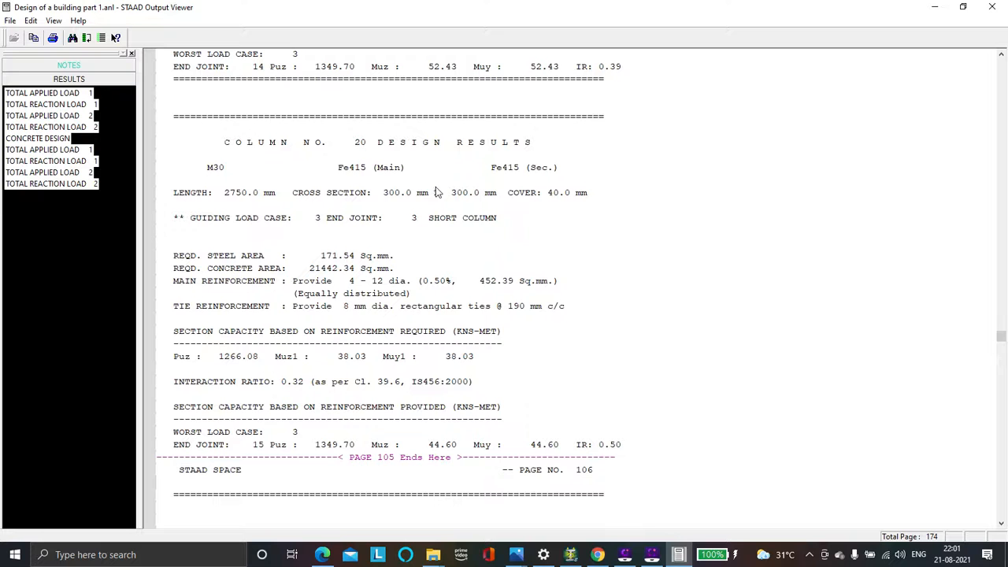
pyautogui.scroll(-16, 438, 196)
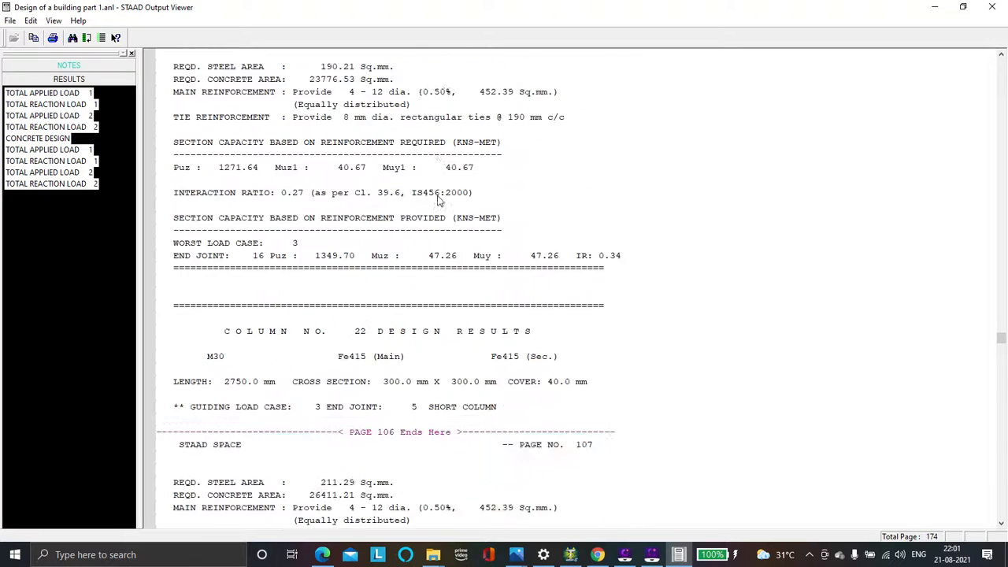
pyautogui.scroll(-8, 439, 200)
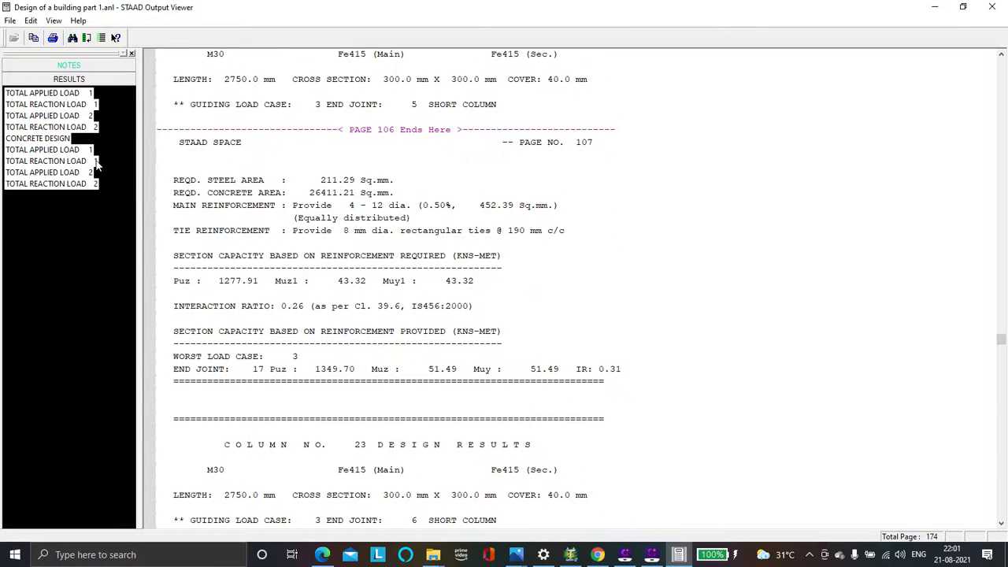
# View the total reaction load 1 results of the second analysis, and minimise the output viewer to return to STAAD.Pro
pyautogui.click(47, 160)
pyautogui.scroll(-9, 417, 215)
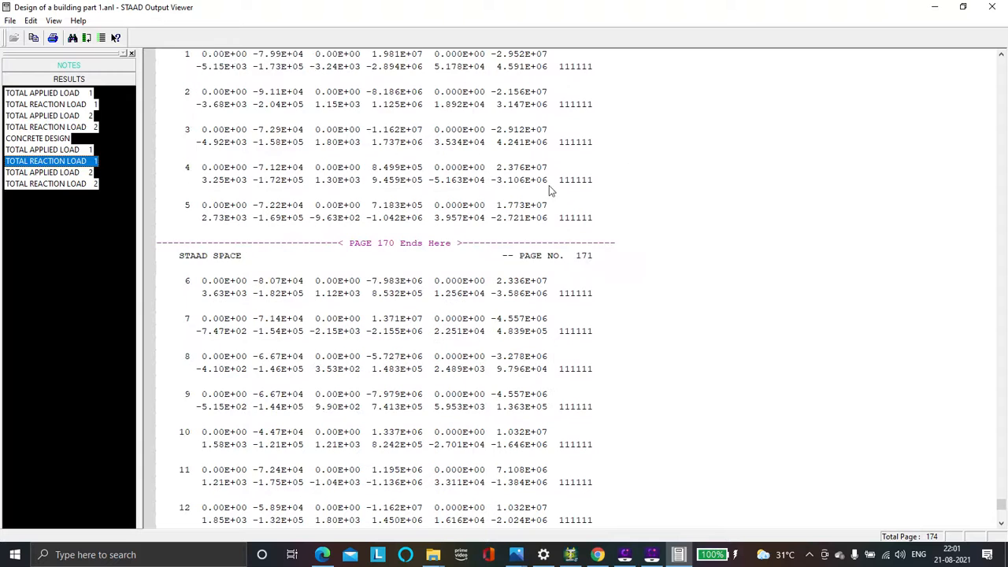
pyautogui.click(944, 6)
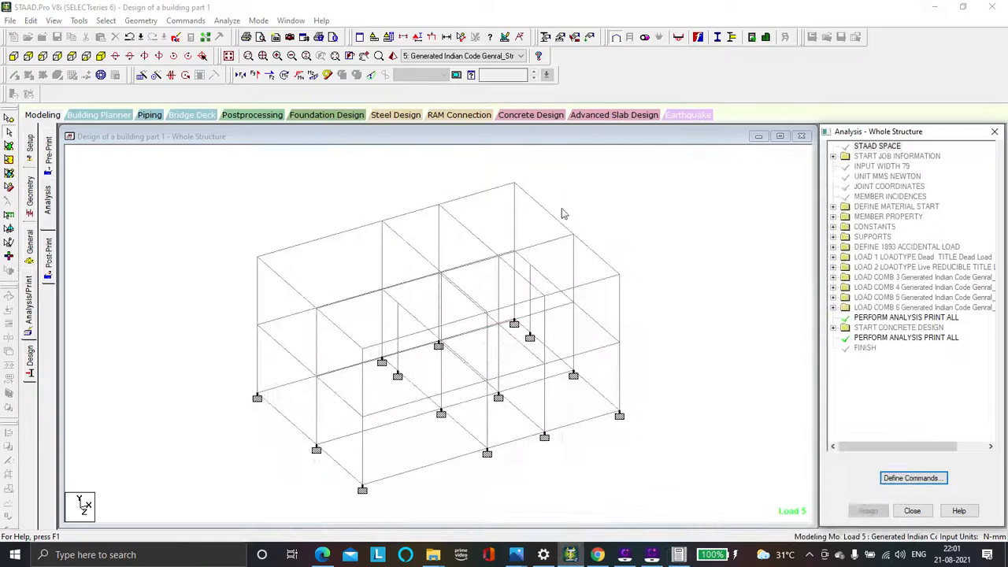
# Enter Postprocessing mode with all six load cases selected and look over the node displacement table
pyautogui.click(252, 115)
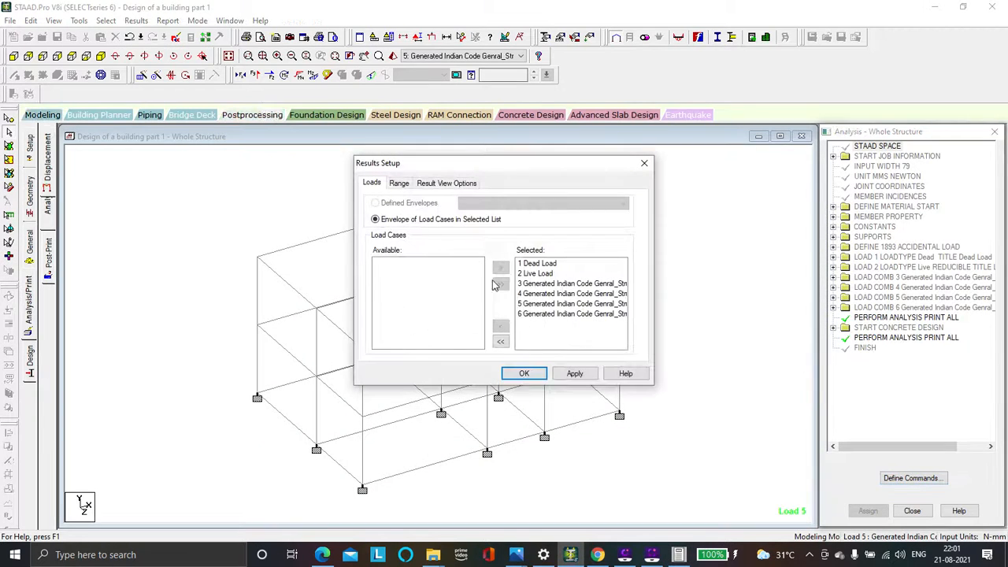
pyautogui.click(525, 375)
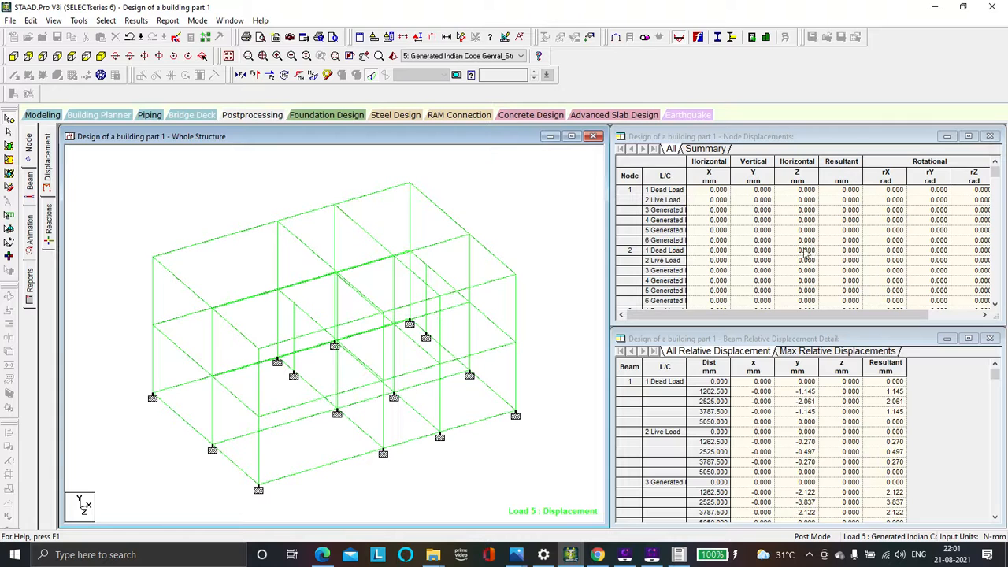
pyautogui.scroll(-3, 754, 218)
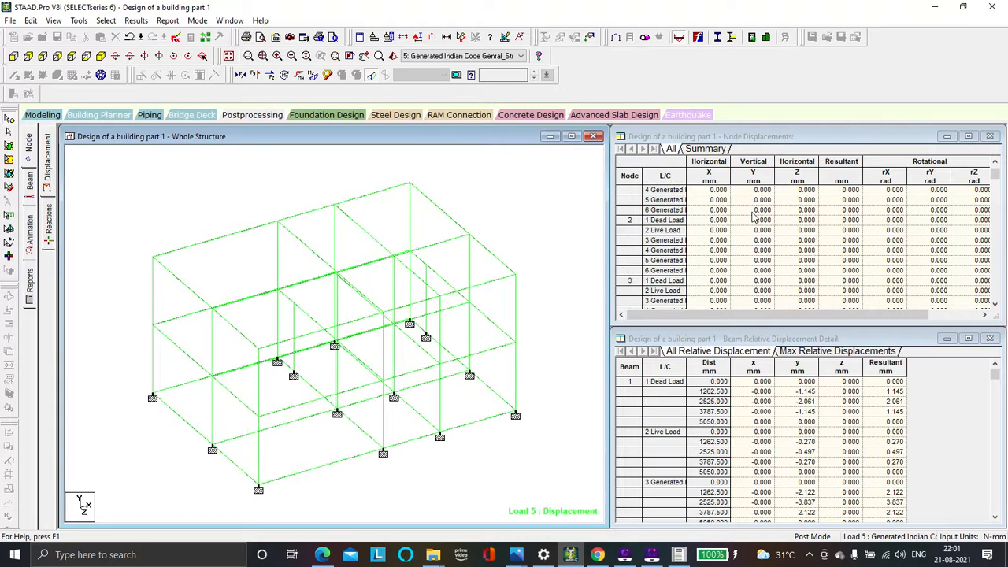
pyautogui.scroll(1, 754, 218)
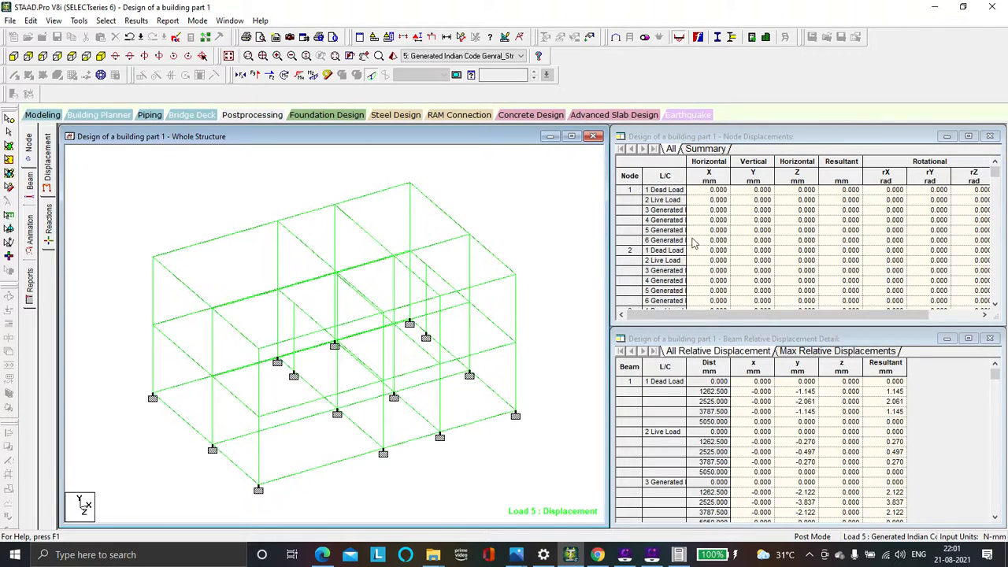
# Display the beam force results and inspect the Bending Z diagrams on the whole structure for load case 5
pyautogui.click(30, 183)
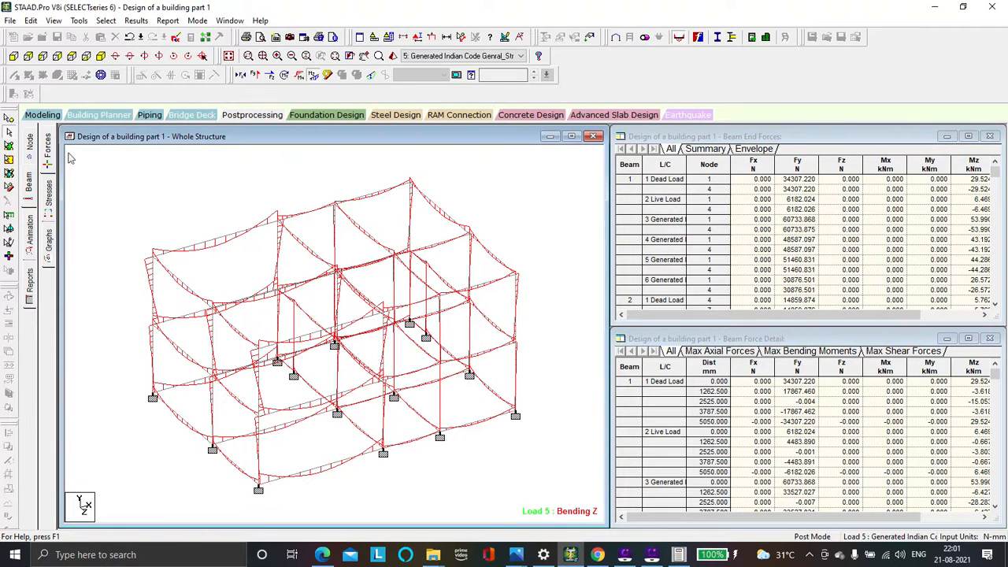
pyautogui.scroll(2, 186, 265)
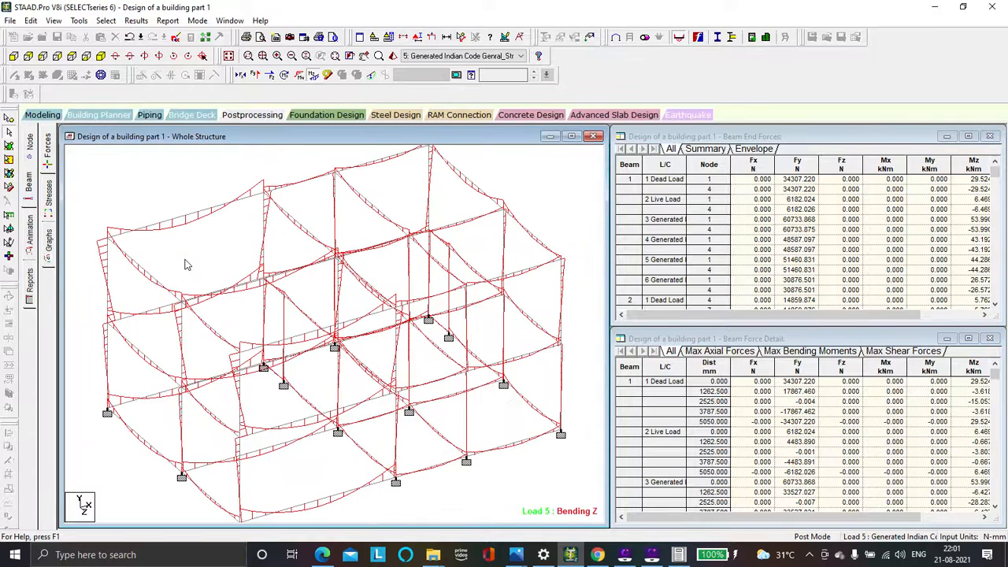
pyautogui.scroll(-1, 163, 239)
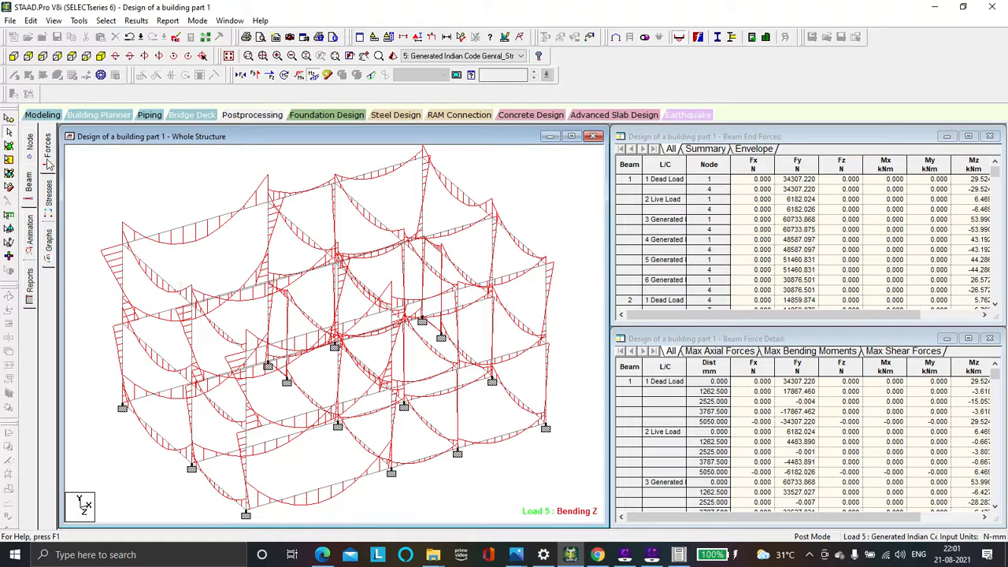
# Display the beam stress results and inspect the stress diagram on the whole structure for load case 5
pyautogui.click(49, 197)
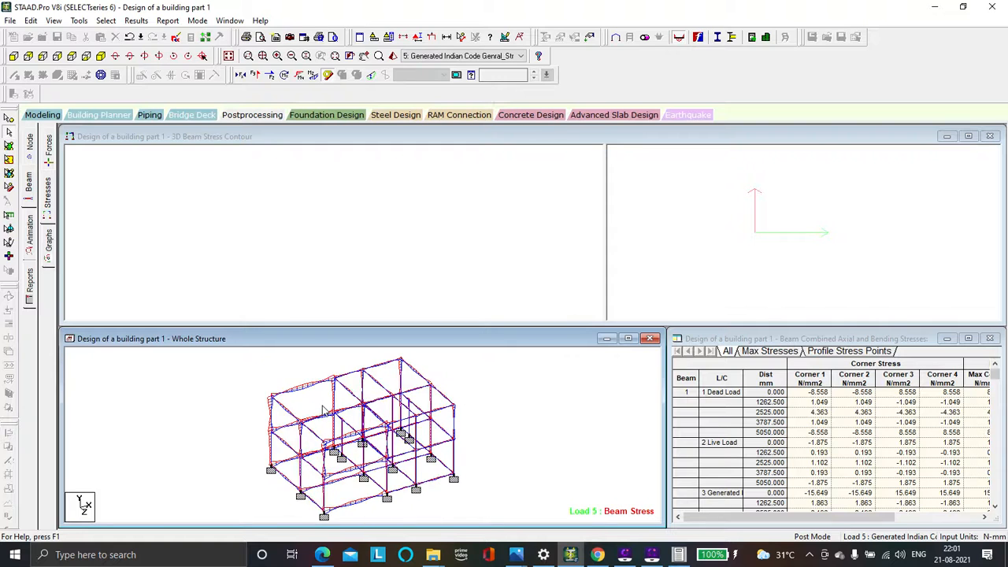
pyautogui.scroll(5, 325, 410)
pyautogui.scroll(-1, 325, 412)
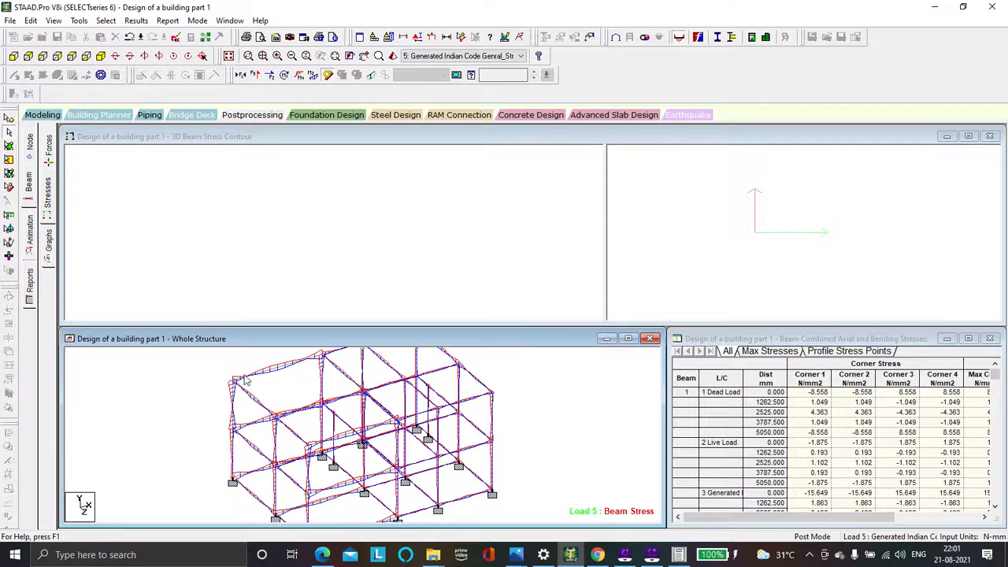
# Display the beam graphs and inspect the Mz, Fy and Fx diagrams of roof beams 65 and 79 for load case 5
pyautogui.scroll(5, 232, 379)
pyautogui.scroll(-5, 231, 378)
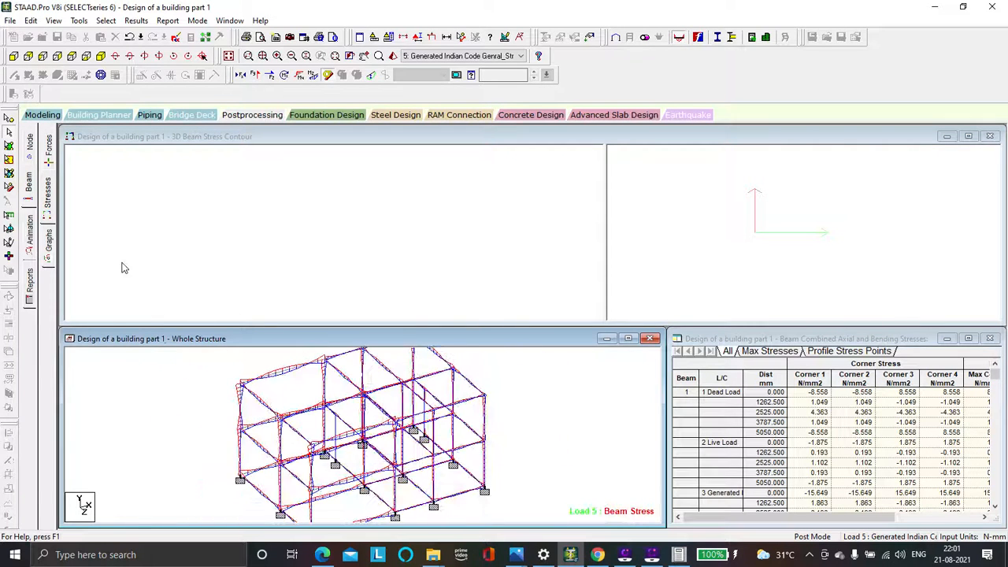
pyautogui.click(50, 241)
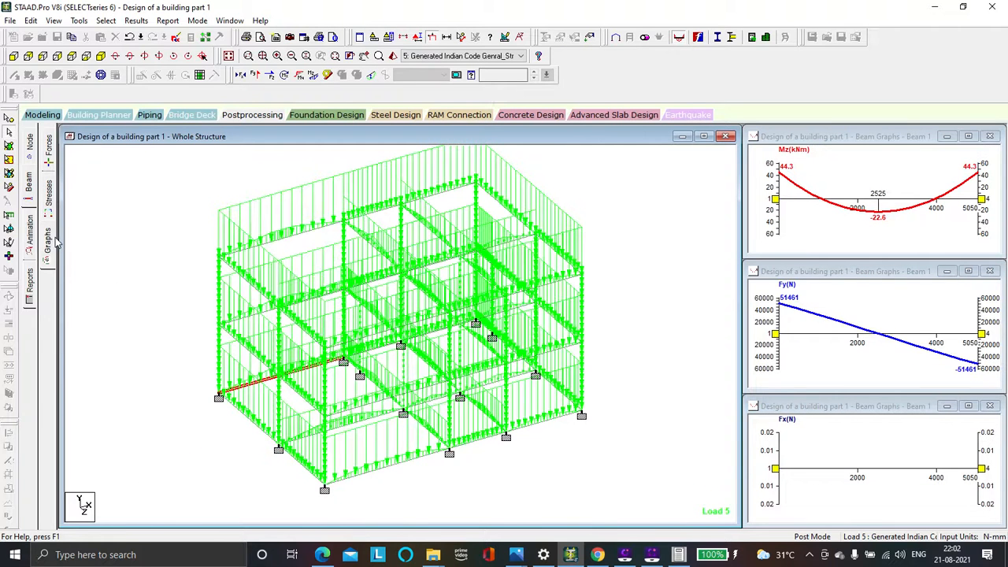
pyautogui.click(275, 248)
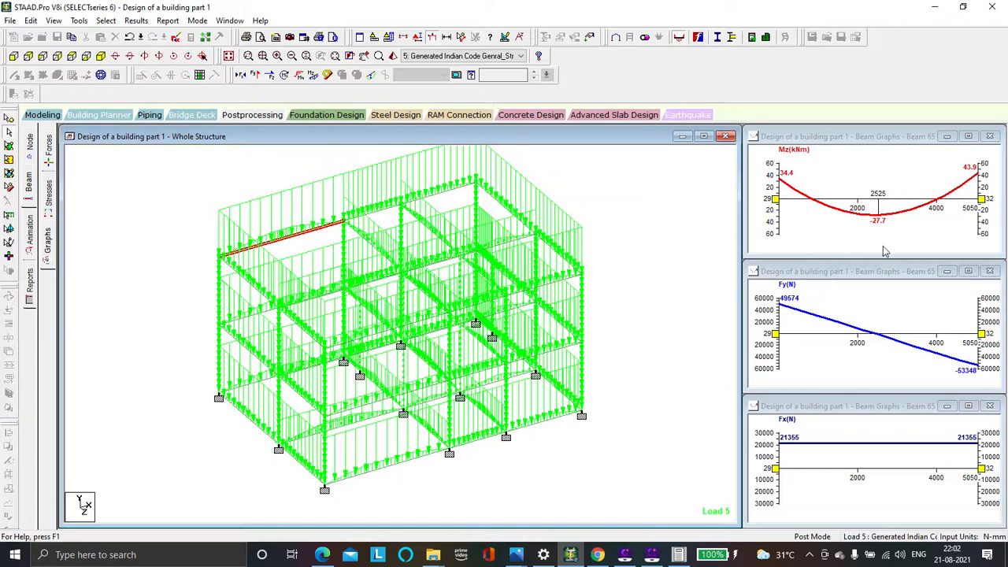
pyautogui.click(430, 233)
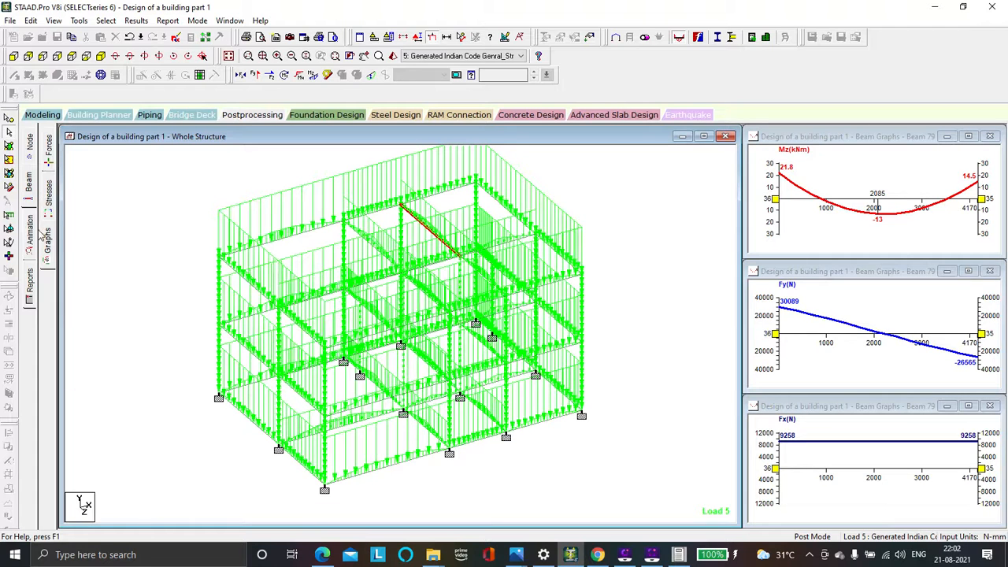
# Animate the whole structure's deflection for load case 5 with the default frame settings
pyautogui.click(32, 230)
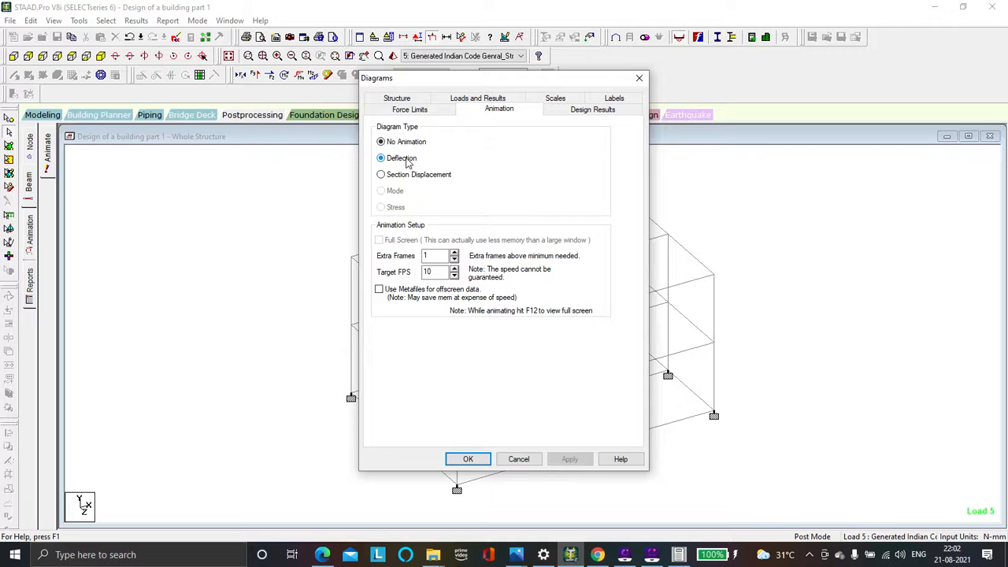
pyautogui.click(469, 459)
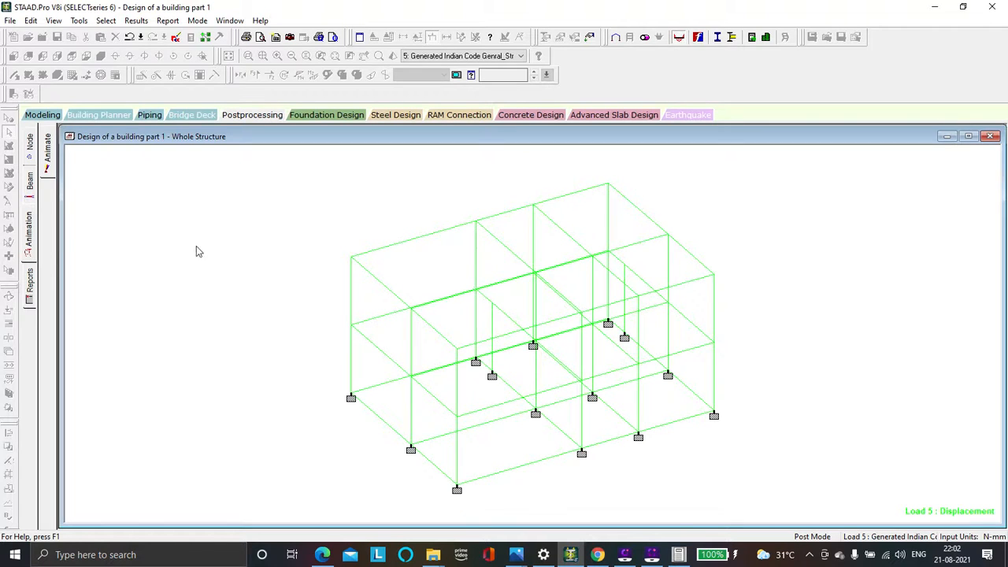
# Display the beam force results and examine the end forces and force details of roof-edge beam 65
pyautogui.click(33, 184)
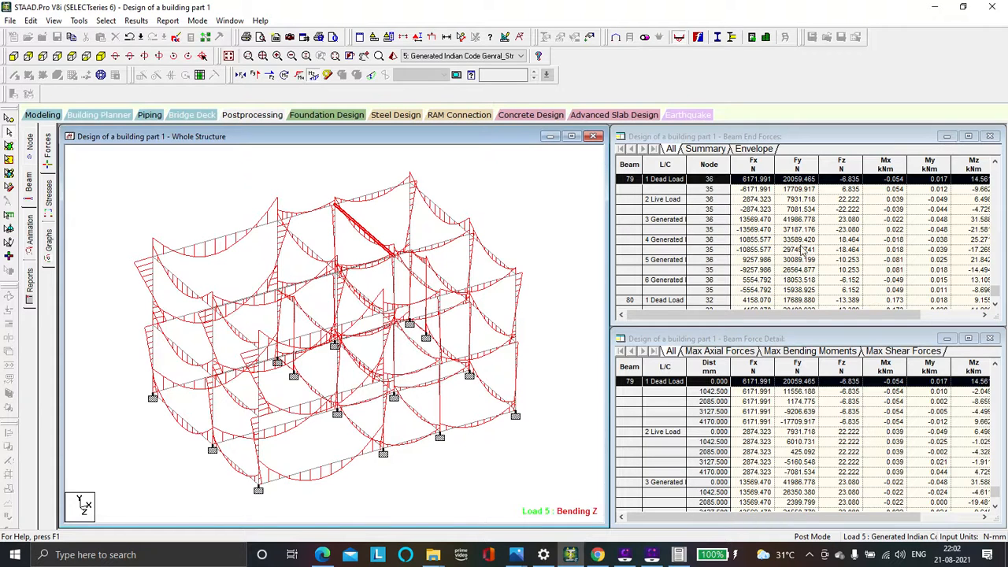
pyautogui.click(46, 152)
pyautogui.click(202, 243)
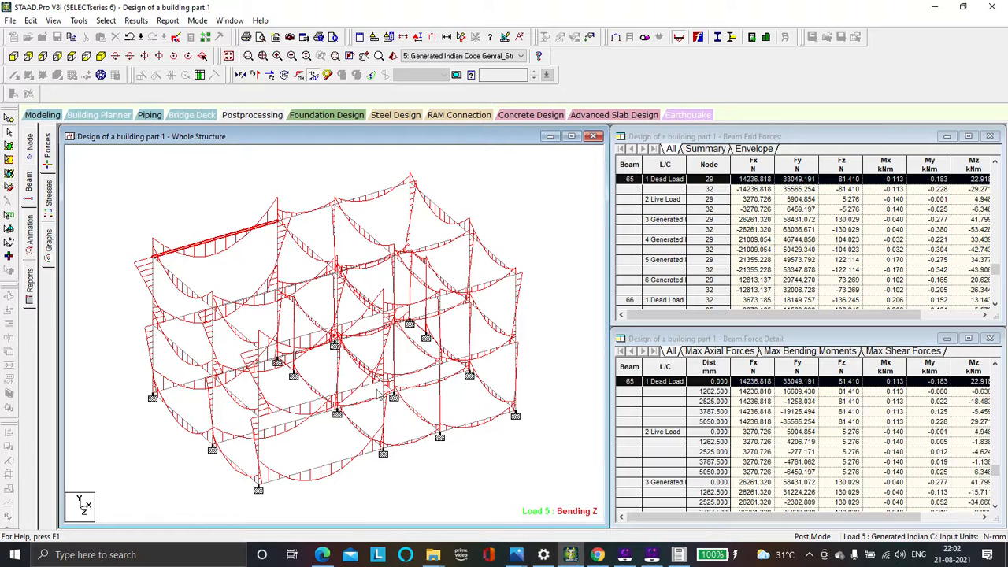
# Display the 3D beam stress contours of roof-edge beam 65 and of the adjacent roof beam 66
pyautogui.click(50, 191)
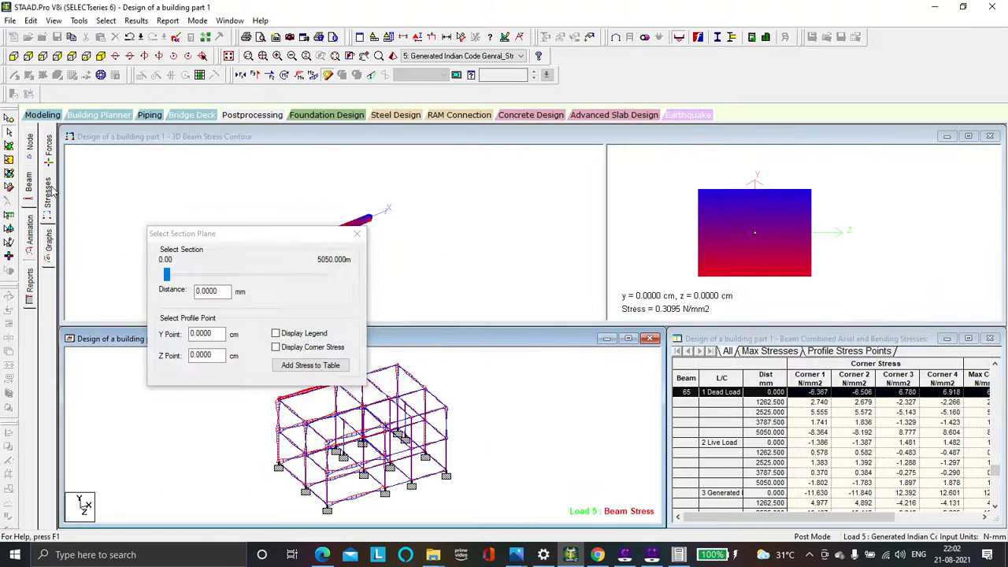
pyautogui.click(356, 235)
pyautogui.click(329, 243)
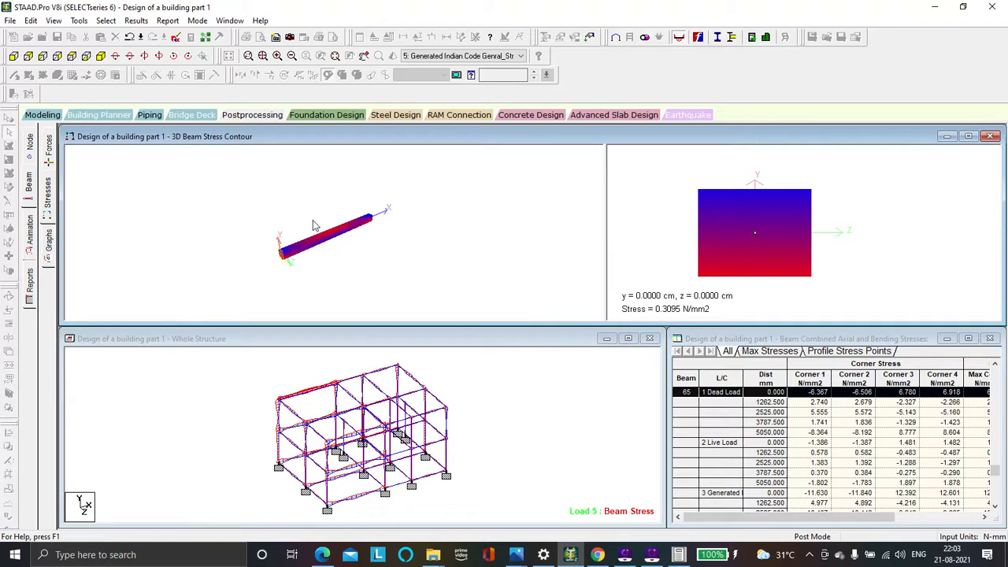
pyautogui.click(349, 379)
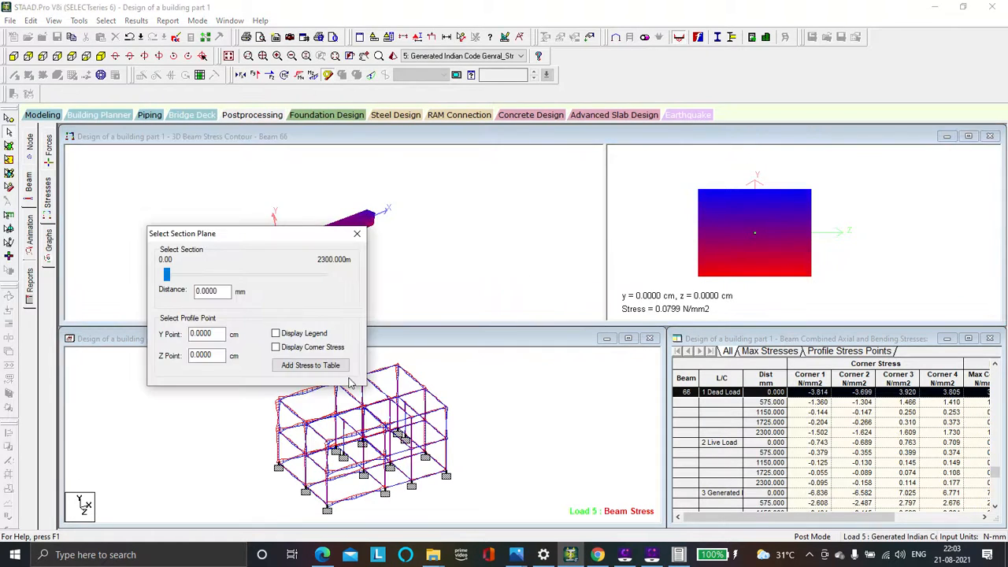
# Place the section plane 1015.83 mm along beam 66 and show the legend and corner stresses
pyautogui.moveTo(167, 274); pyautogui.dragTo(193, 284)
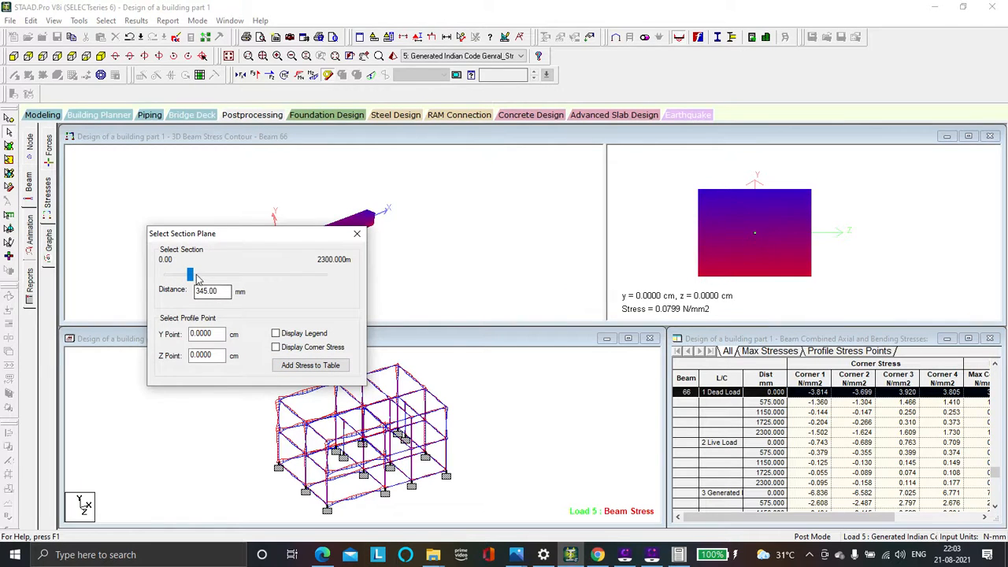
pyautogui.moveTo(191, 276); pyautogui.dragTo(237, 276)
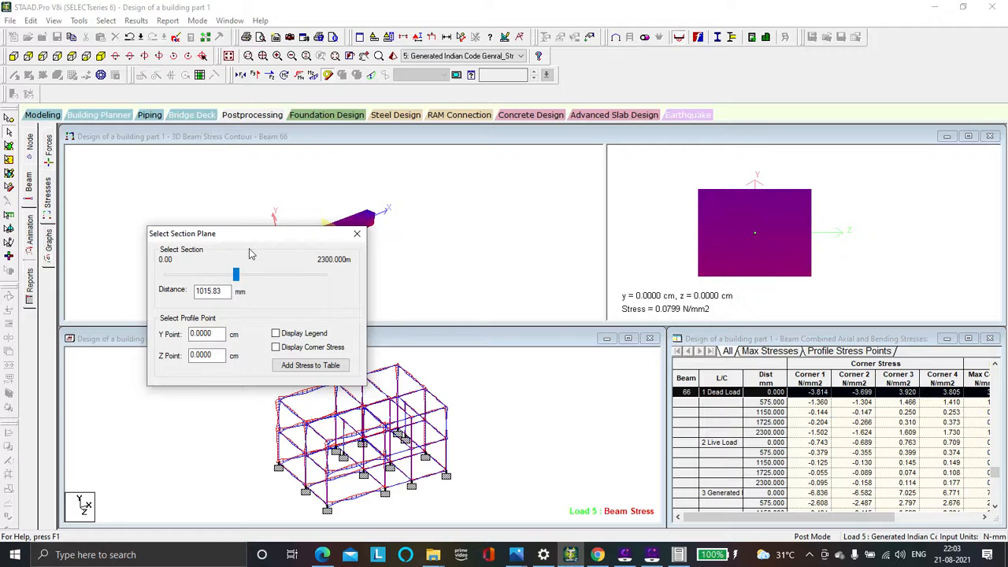
pyautogui.moveTo(261, 236); pyautogui.dragTo(239, 307)
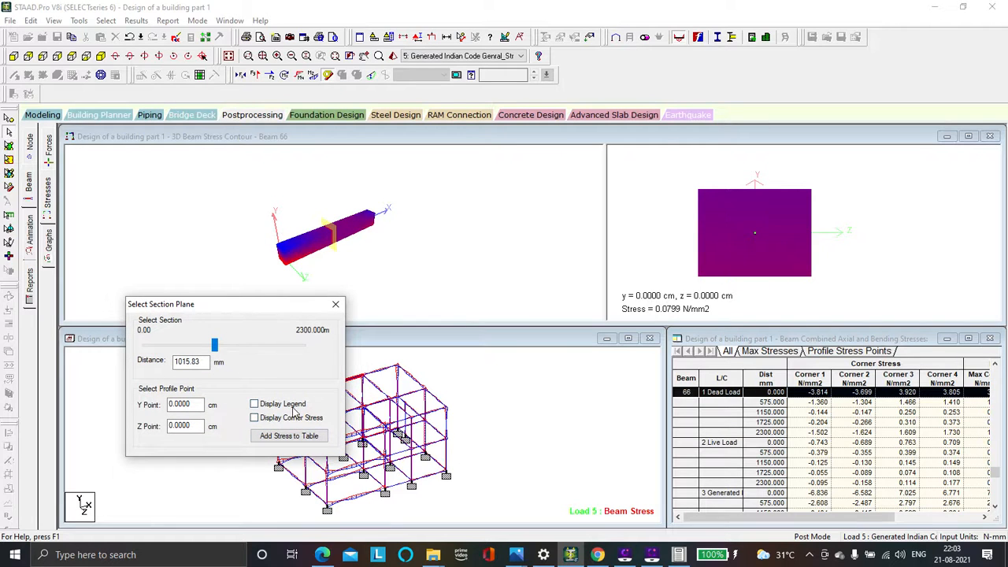
pyautogui.click(289, 404)
pyautogui.click(268, 419)
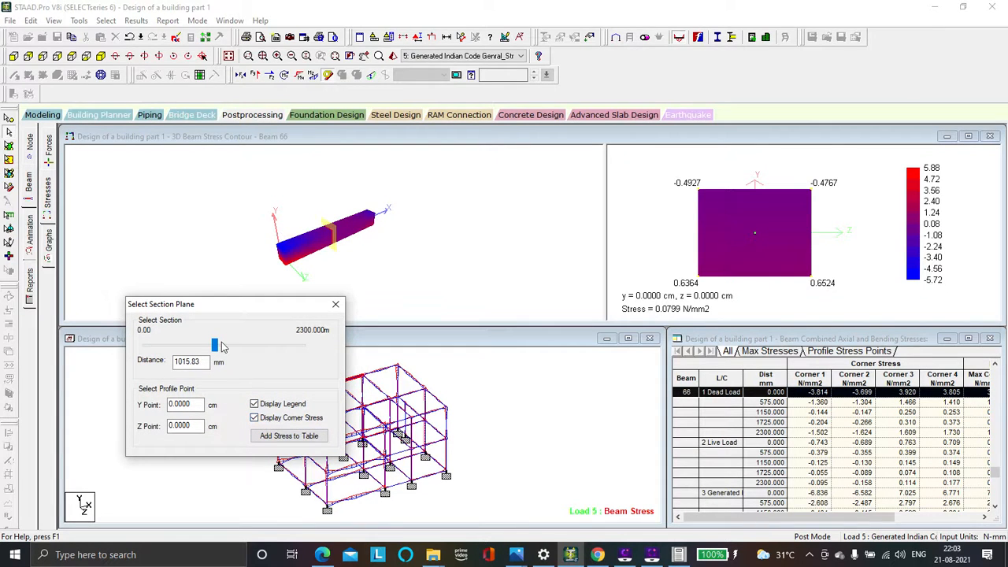
# Move the section plane along beam 66 to examine its corner stresses at several distances, and close the section plane settings
pyautogui.click(219, 345)
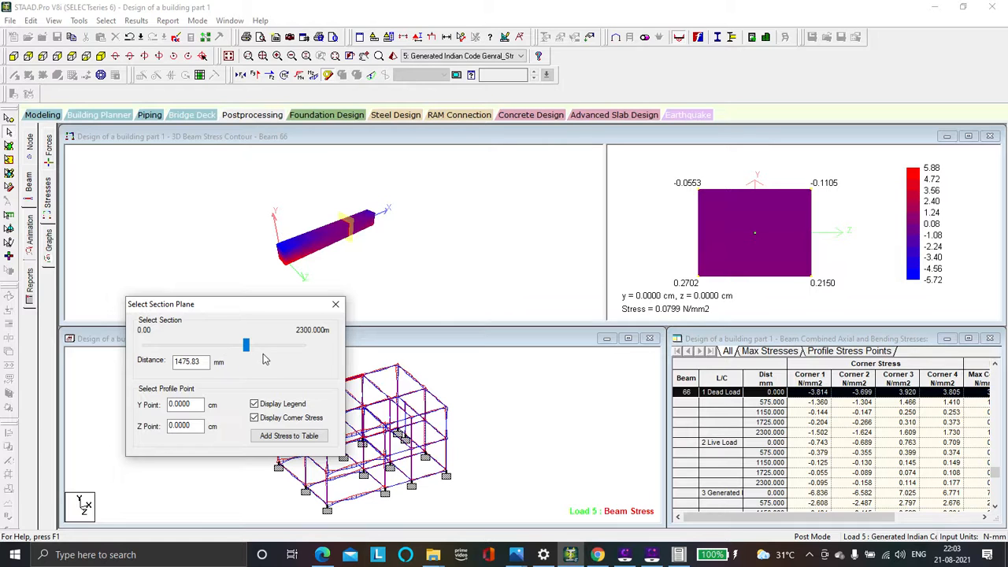
pyautogui.click(266, 350)
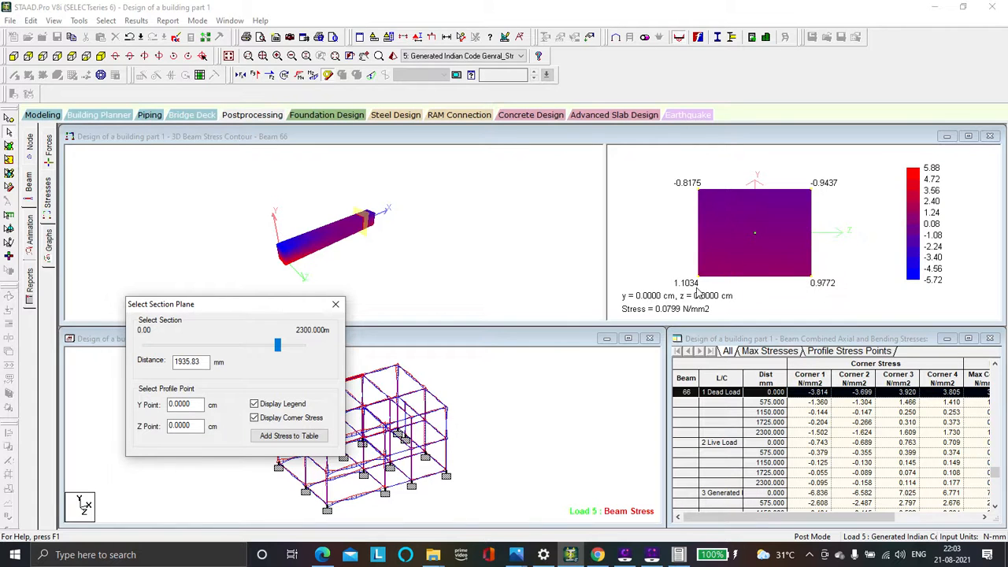
pyautogui.click(265, 349)
pyautogui.click(239, 352)
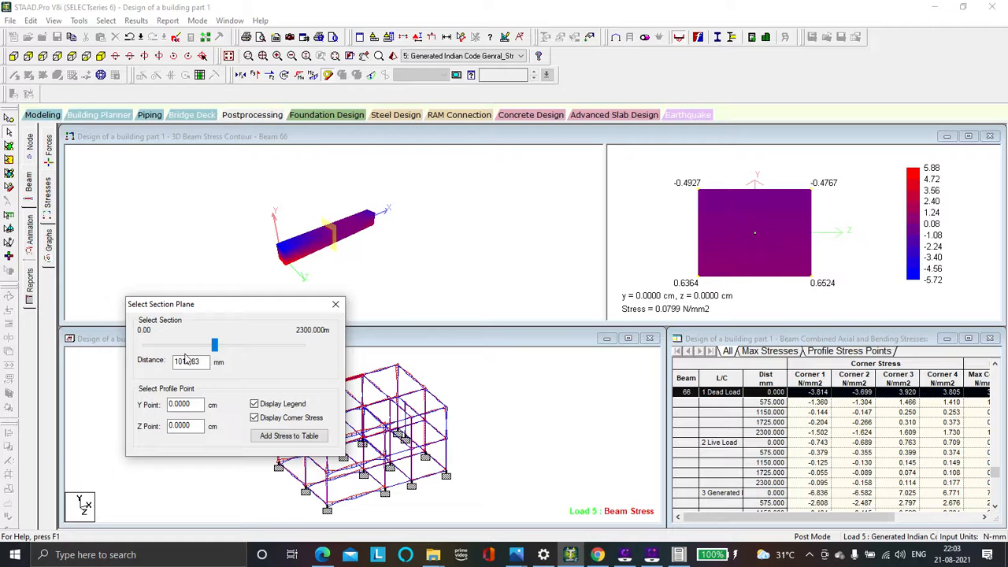
pyautogui.click(156, 347)
pyautogui.click(155, 347)
pyautogui.moveTo(153, 349); pyautogui.dragTo(219, 347)
pyautogui.click(335, 305)
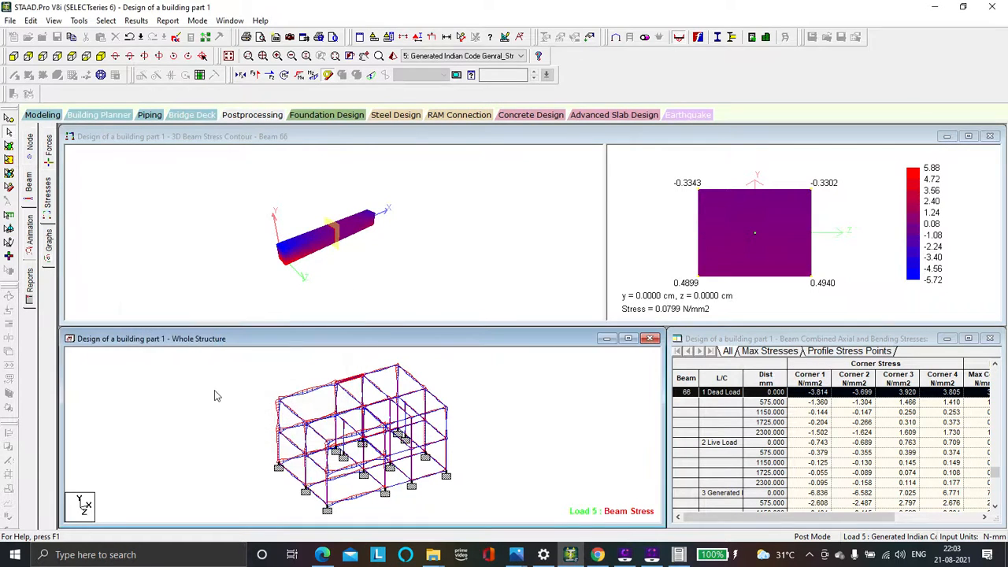
# Display the support reactions for load case 5 and view them in front elevation and isometric view
pyautogui.click(28, 181)
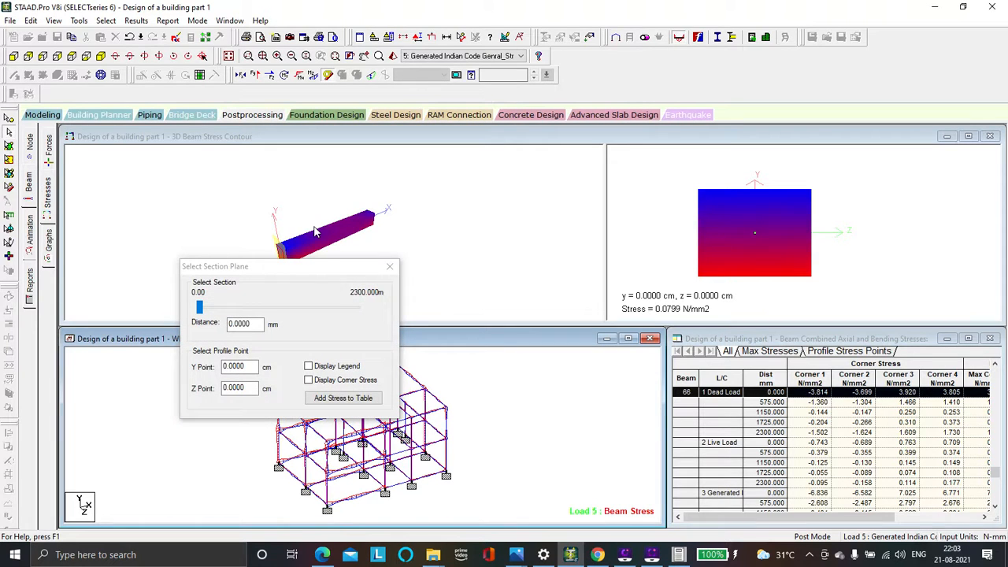
pyautogui.click(389, 266)
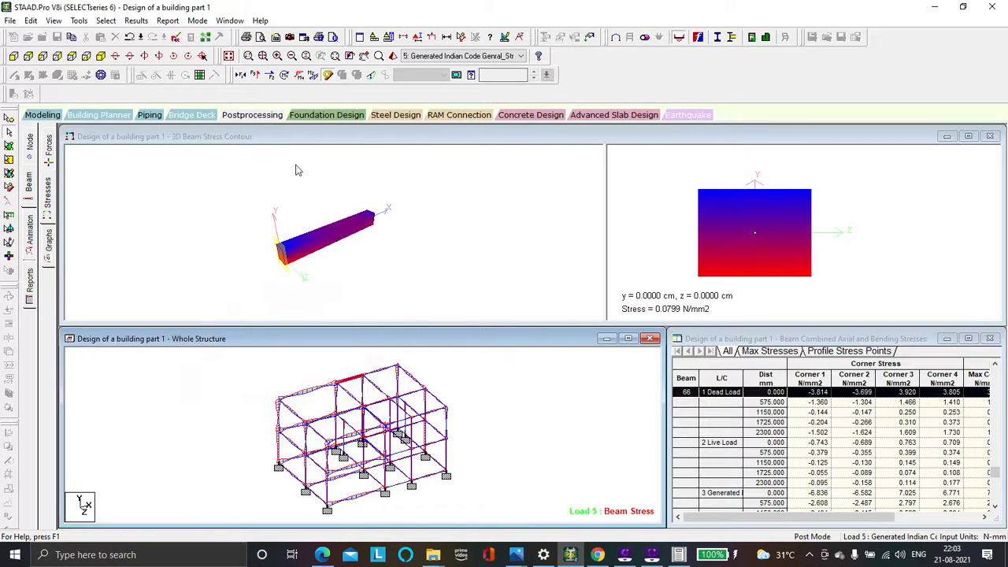
pyautogui.click(272, 117)
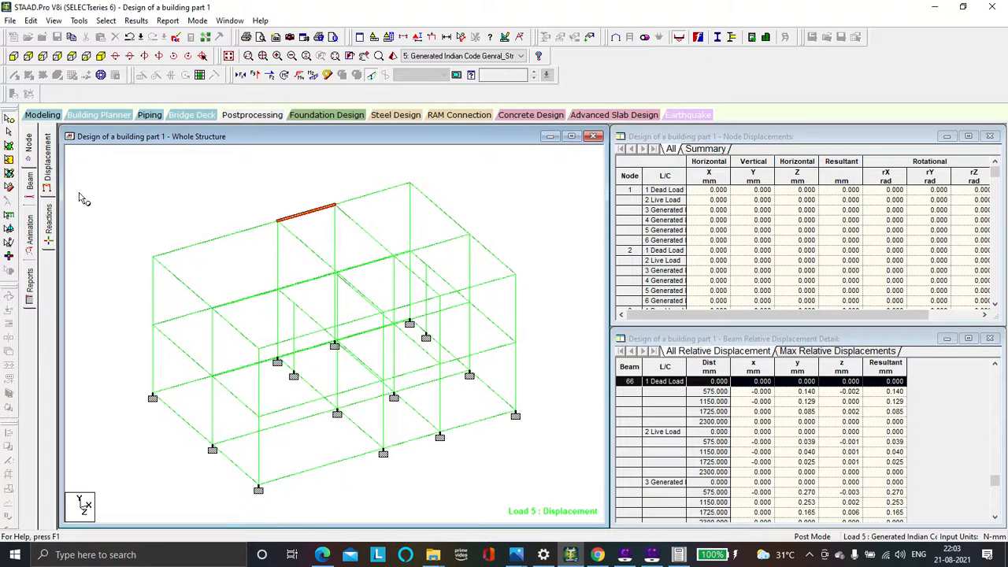
pyautogui.click(49, 213)
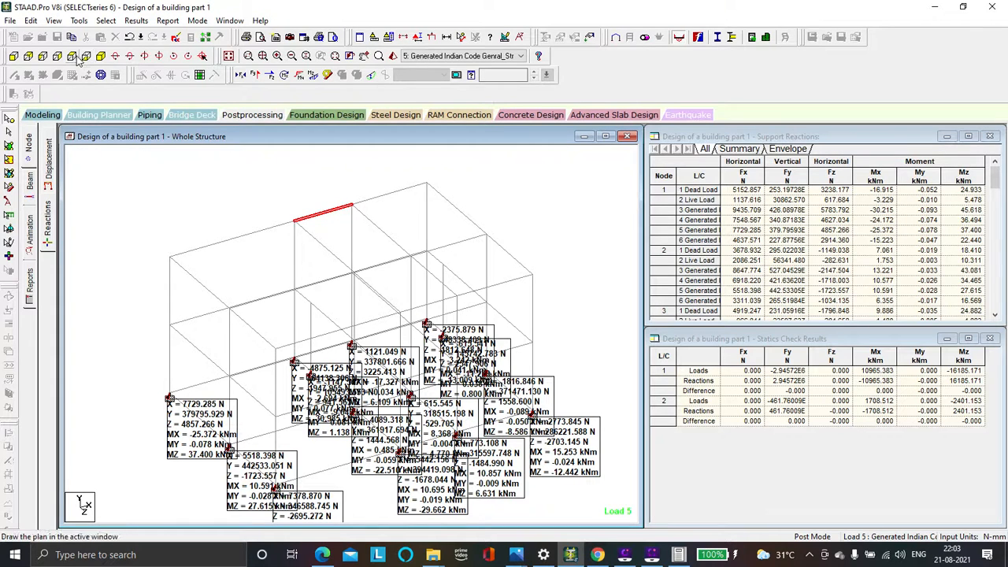
pyautogui.click(13, 56)
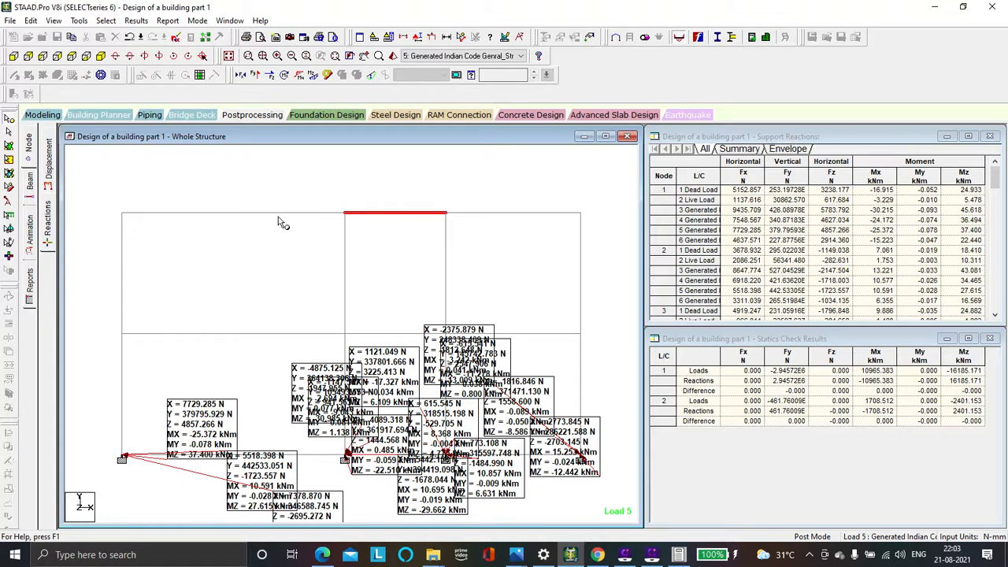
pyautogui.click(105, 56)
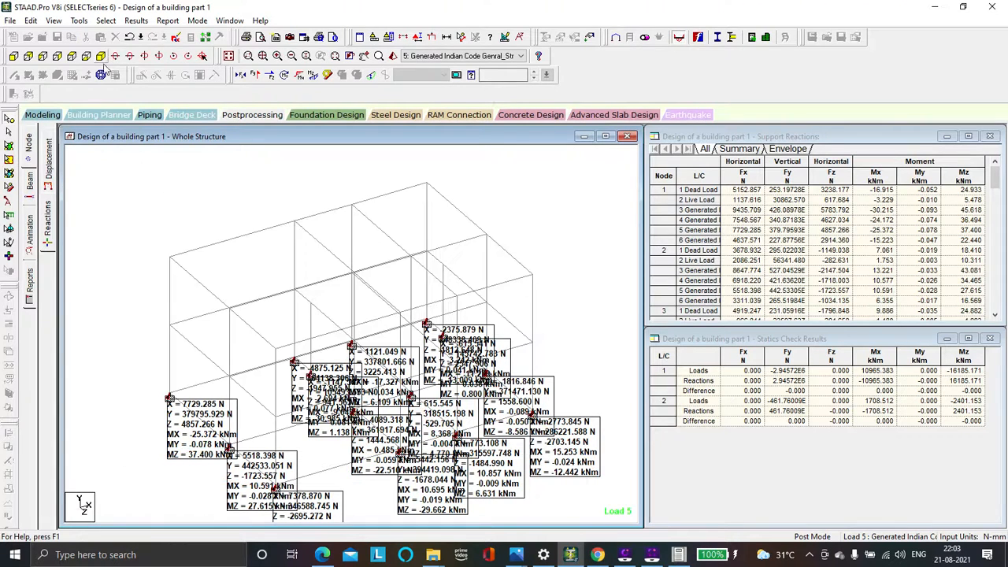
# Display the node displacement results and read through the beam relative displacement table for the load cases
pyautogui.click(50, 173)
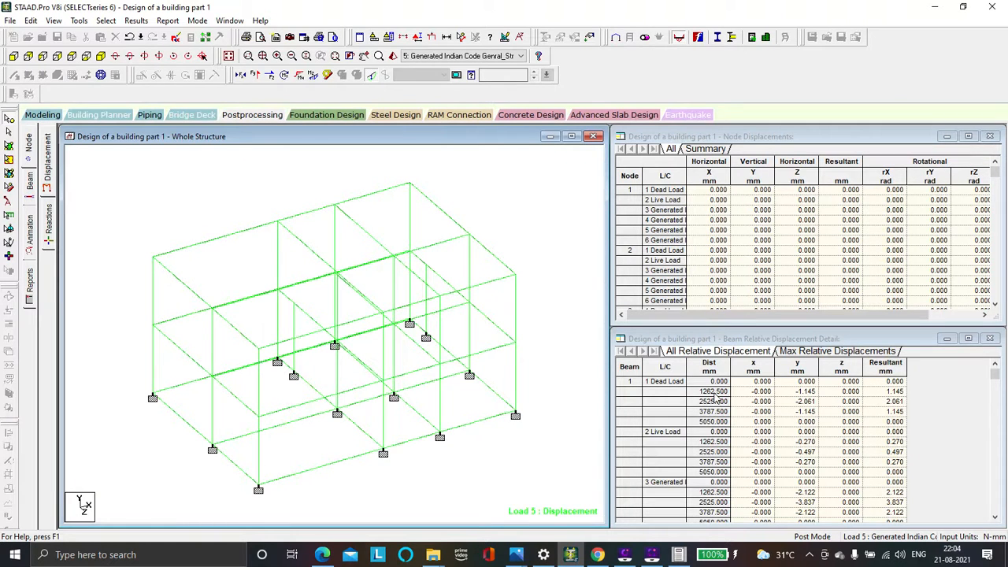
pyautogui.scroll(-4, 734, 404)
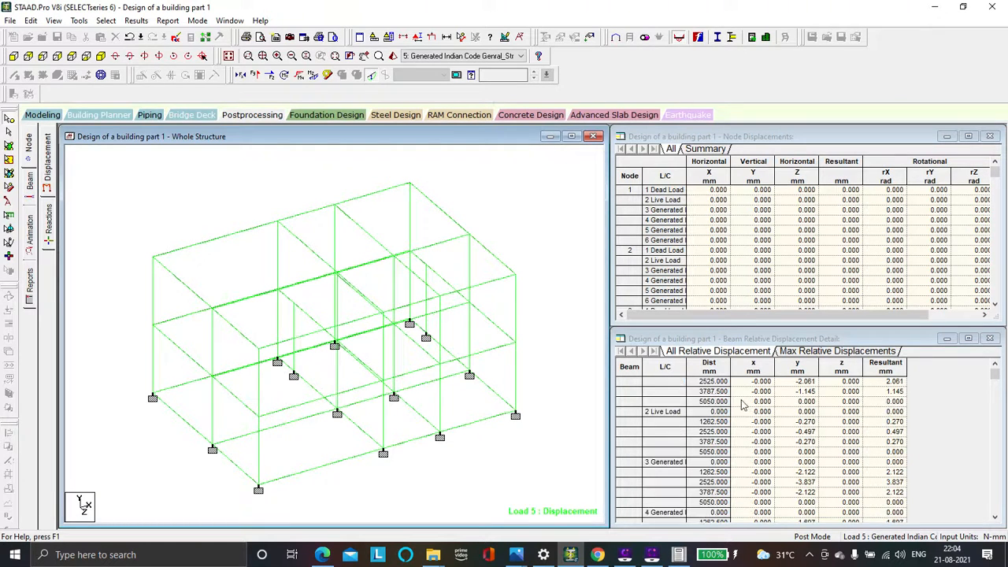
pyautogui.scroll(-1, 703, 416)
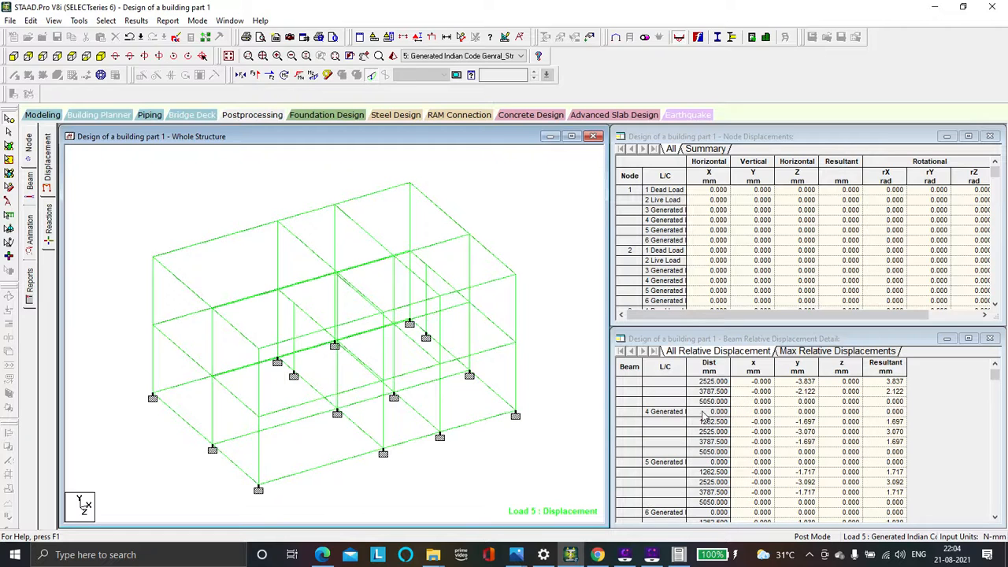
pyautogui.click(809, 425)
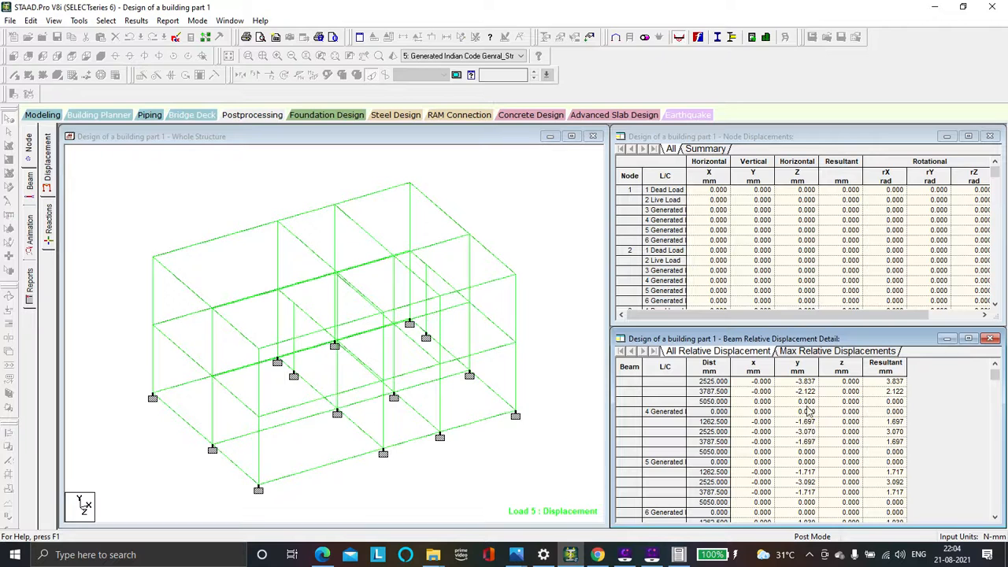
pyautogui.scroll(-4, 794, 459)
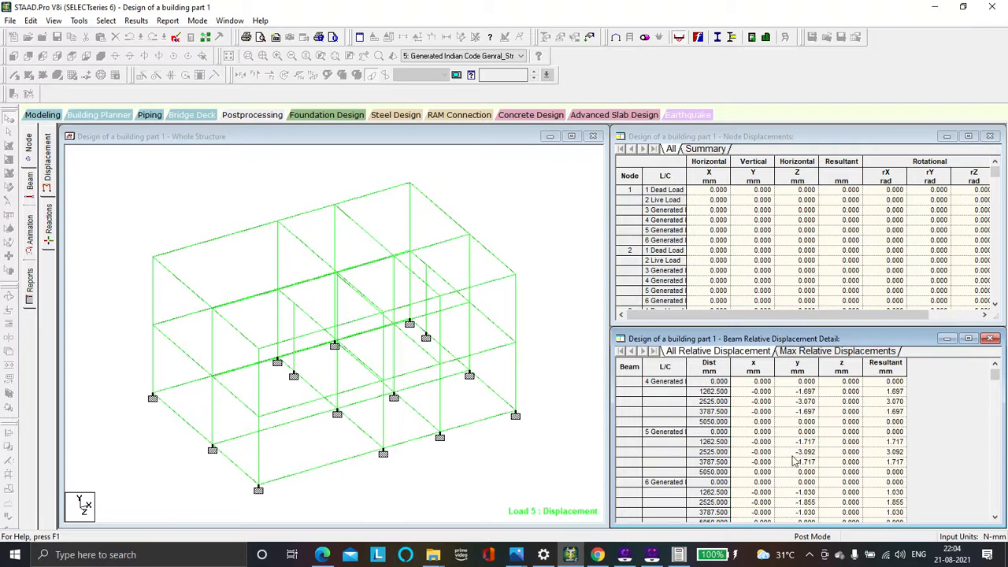
pyautogui.scroll(-7, 794, 458)
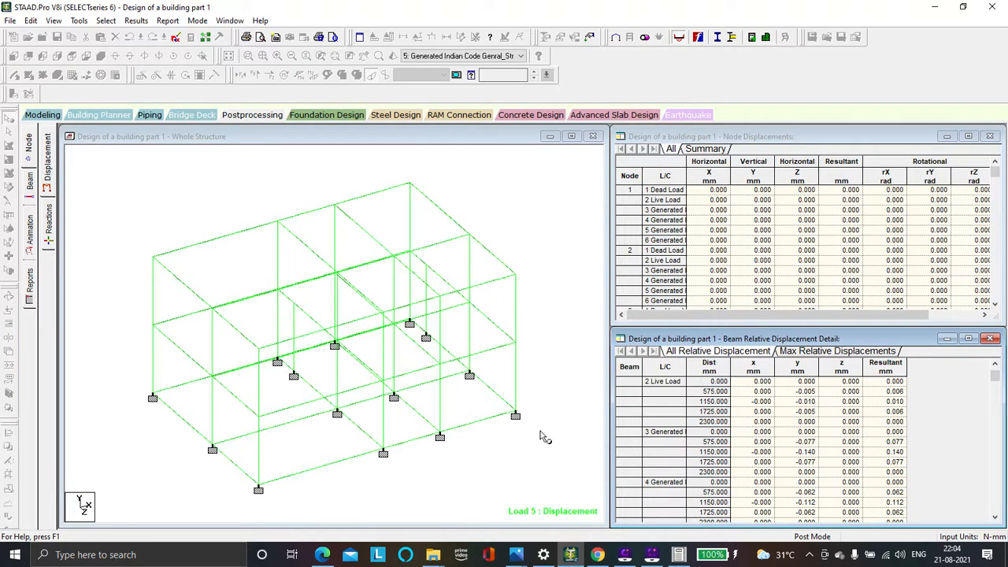
pyautogui.click(250, 180)
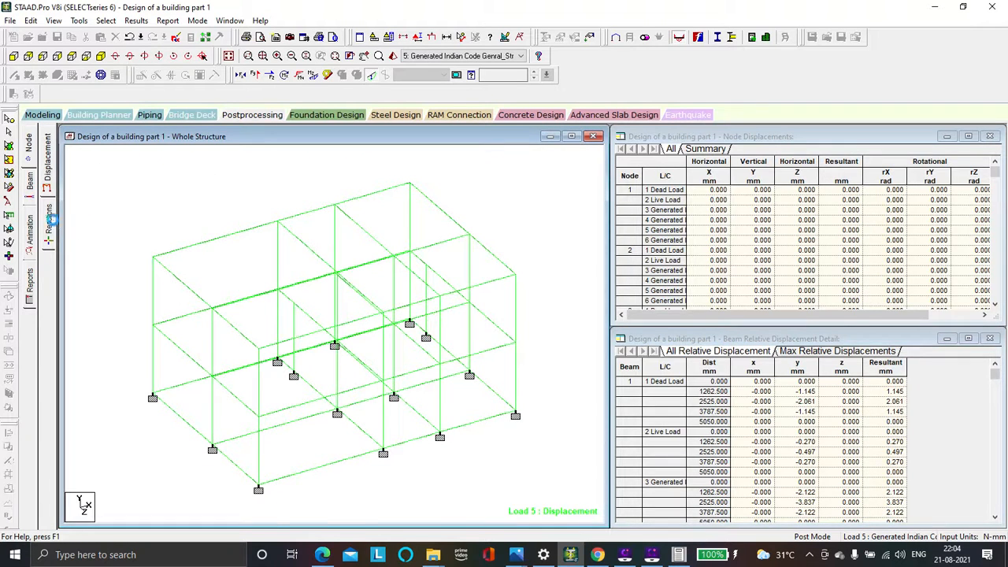
# Return to the beam force results, inspect the forces of roof-edge beam 65 and clear the selection
pyautogui.click(48, 220)
pyautogui.click(31, 187)
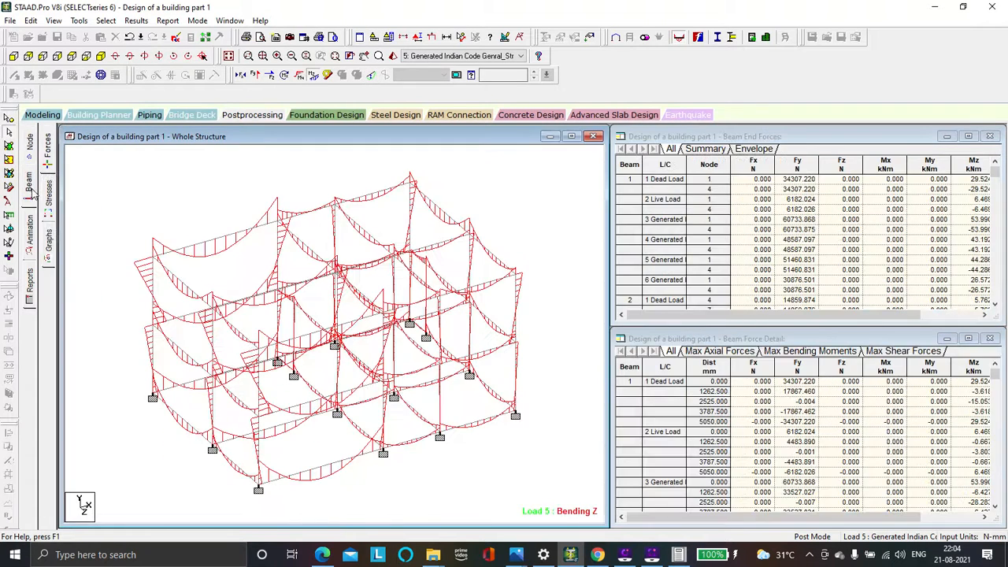
pyautogui.click(222, 244)
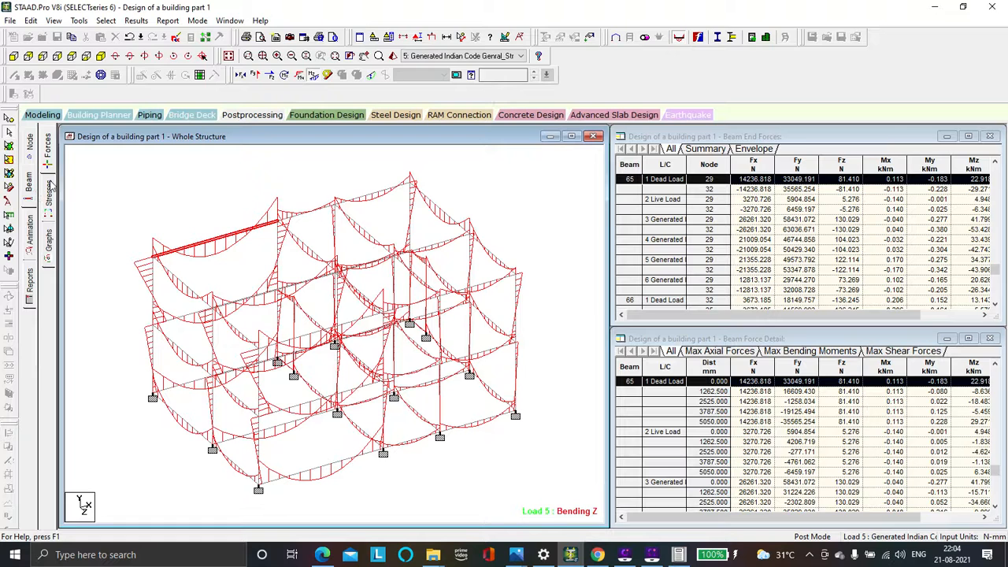
pyautogui.click(117, 185)
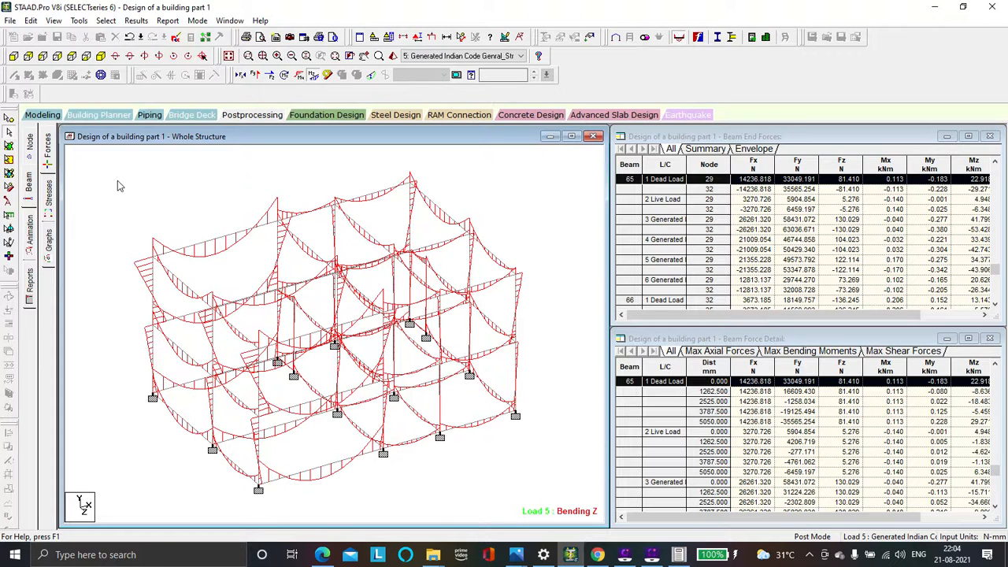
# Overlay the axial force diagram for load case 5 on the frame and view it in front elevation and isometric view
pyautogui.click(14, 57)
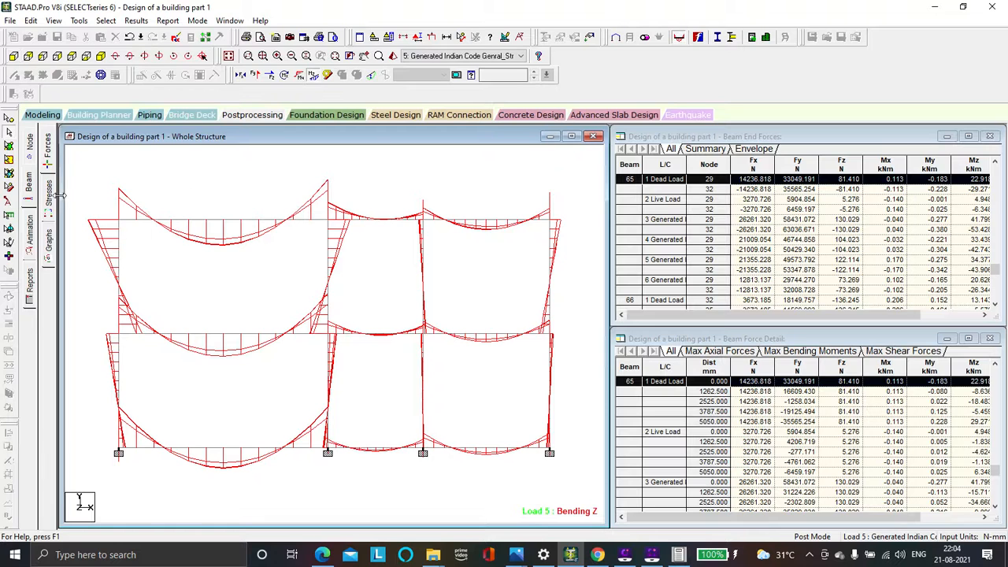
pyautogui.click(35, 187)
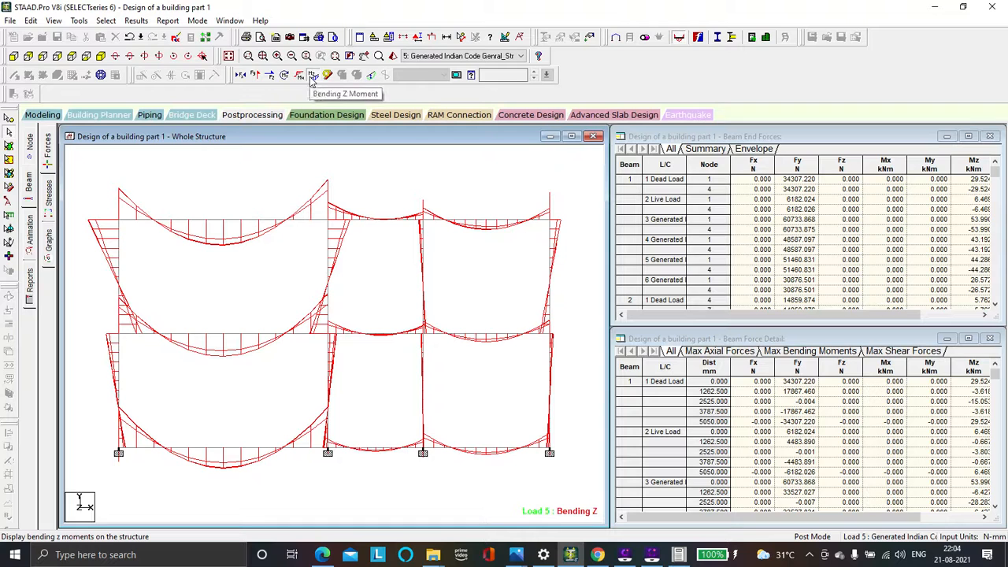
pyautogui.click(240, 74)
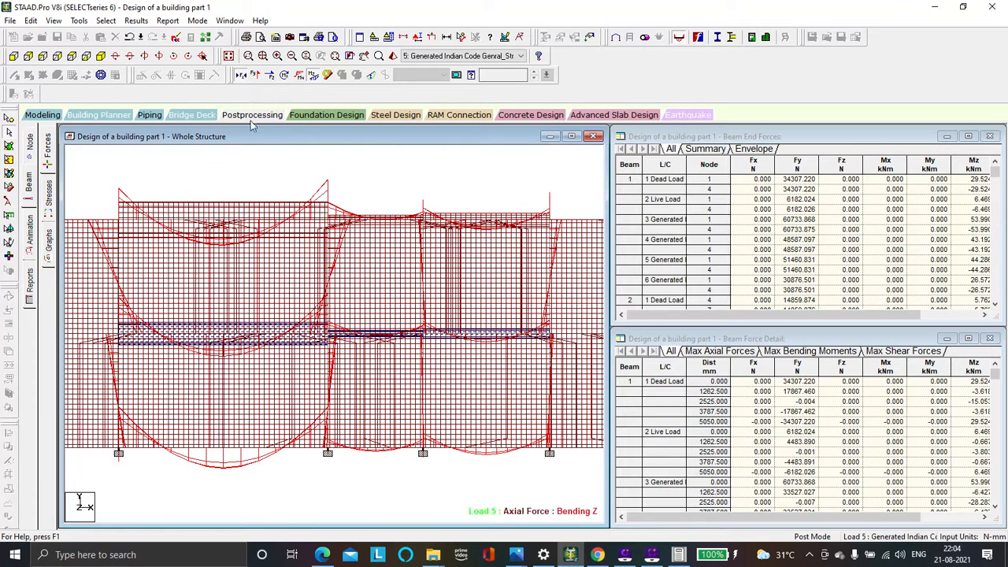
pyautogui.click(241, 76)
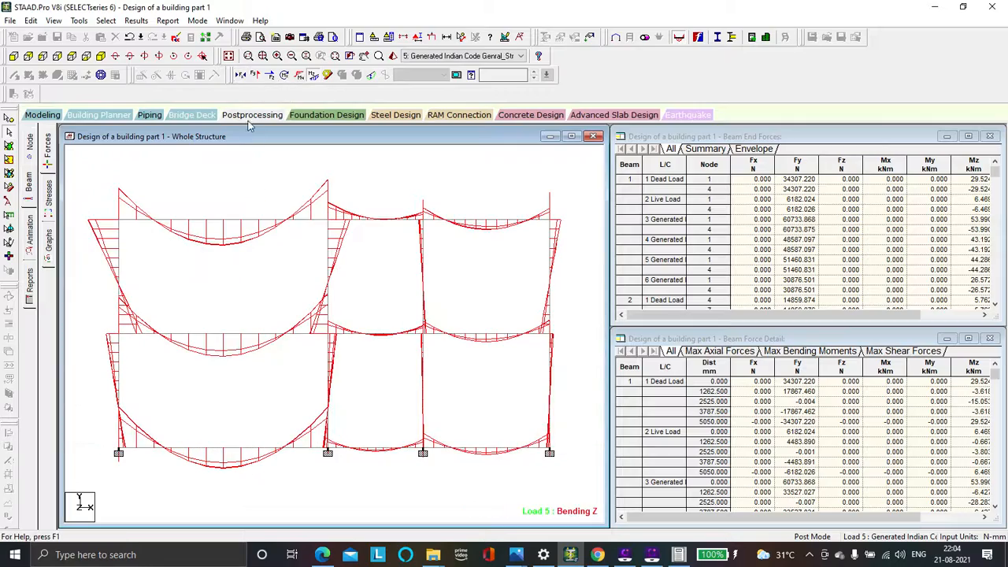
pyautogui.click(240, 75)
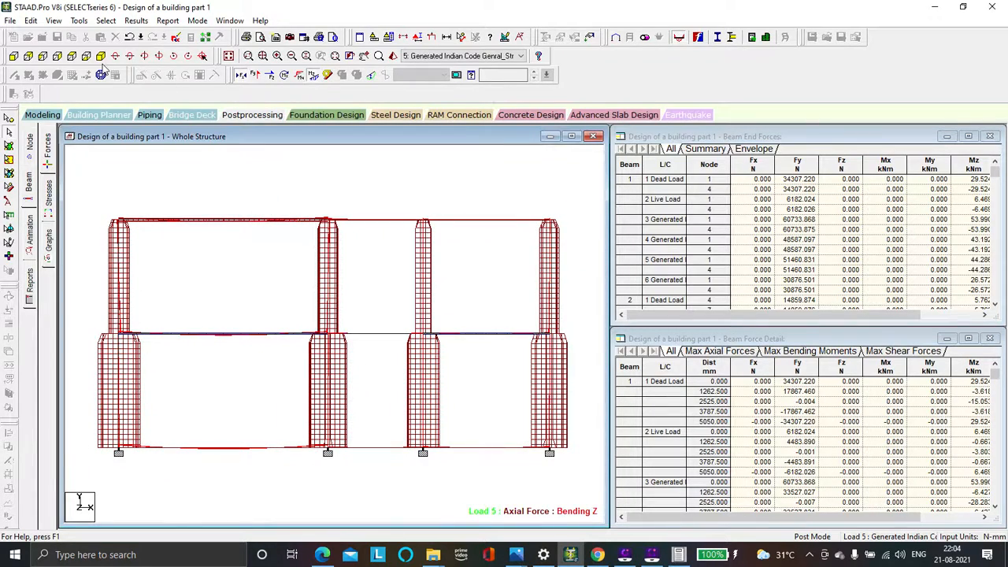
pyautogui.click(100, 56)
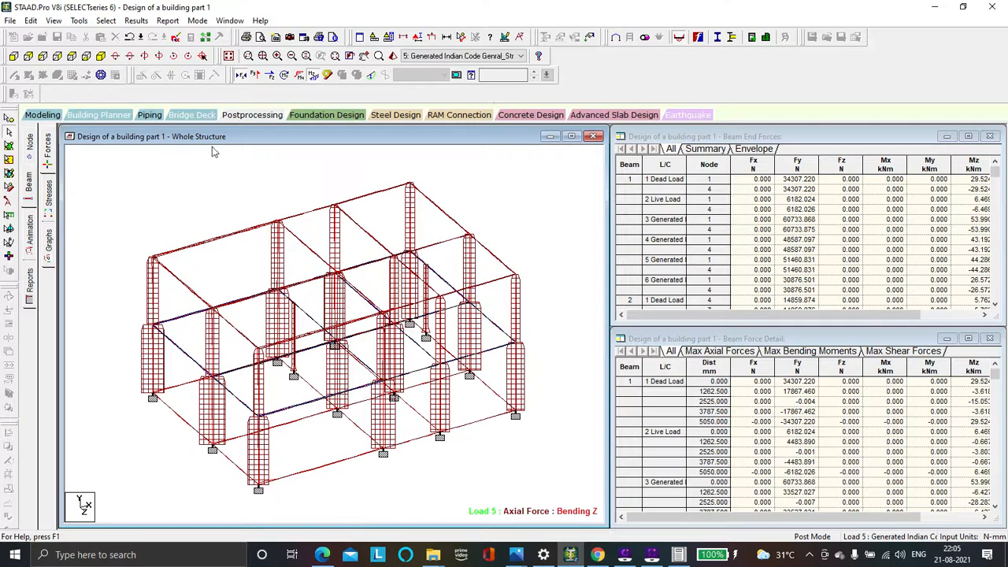
# Add the Shear Y and Shear Z diagrams to the frame, and hide the axial and both shear diagrams after viewing them
pyautogui.click(254, 75)
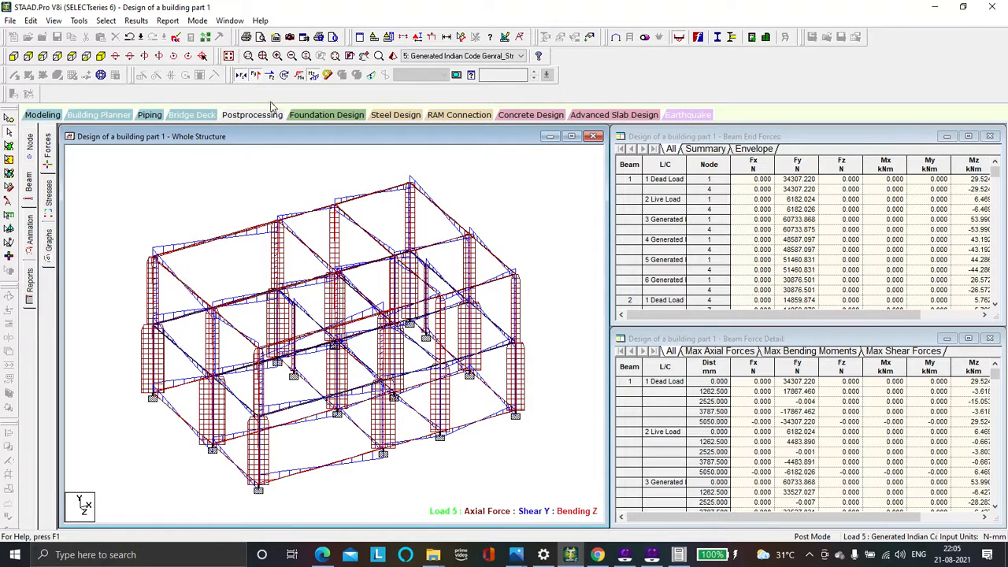
pyautogui.click(270, 74)
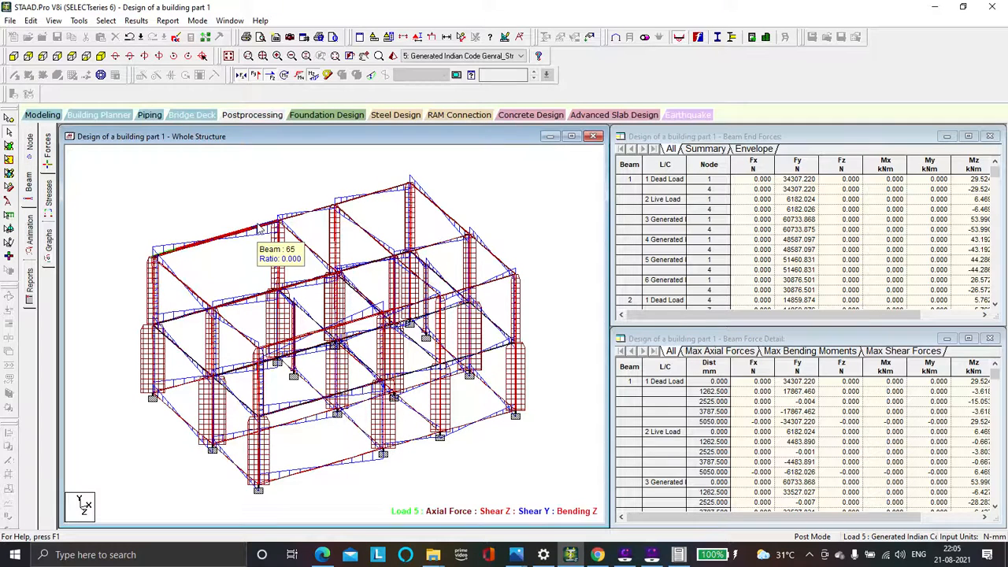
pyautogui.click(242, 75)
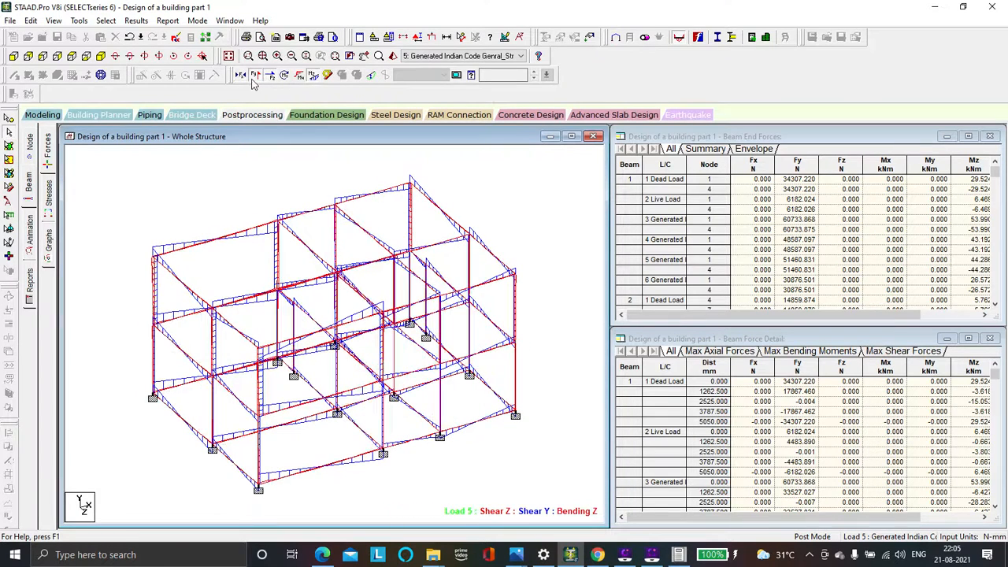
pyautogui.click(257, 76)
pyautogui.click(270, 76)
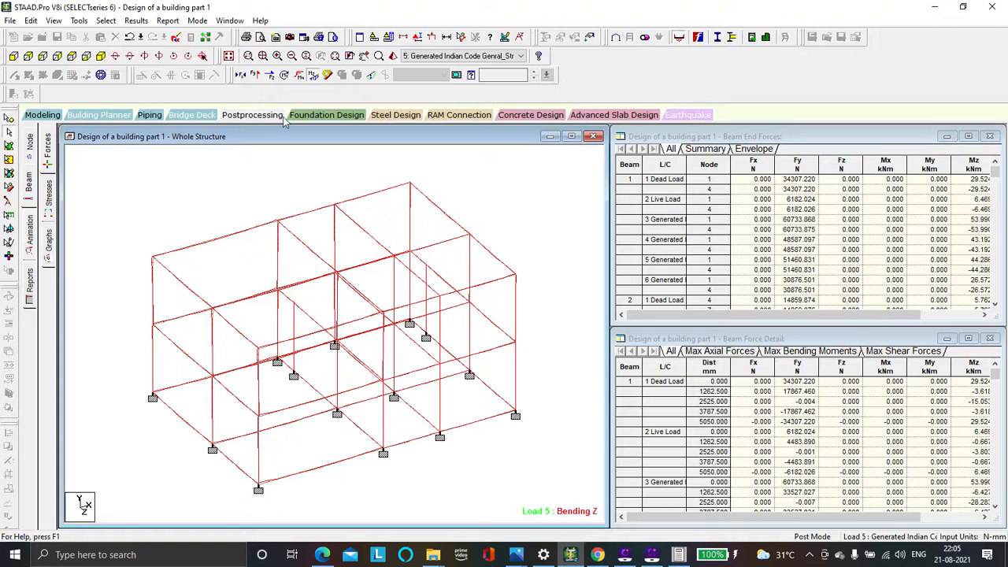
# Replace the Bending Z diagram with Bending Y and Torsion, and inspect them in back, top and isometric views
pyautogui.click(314, 76)
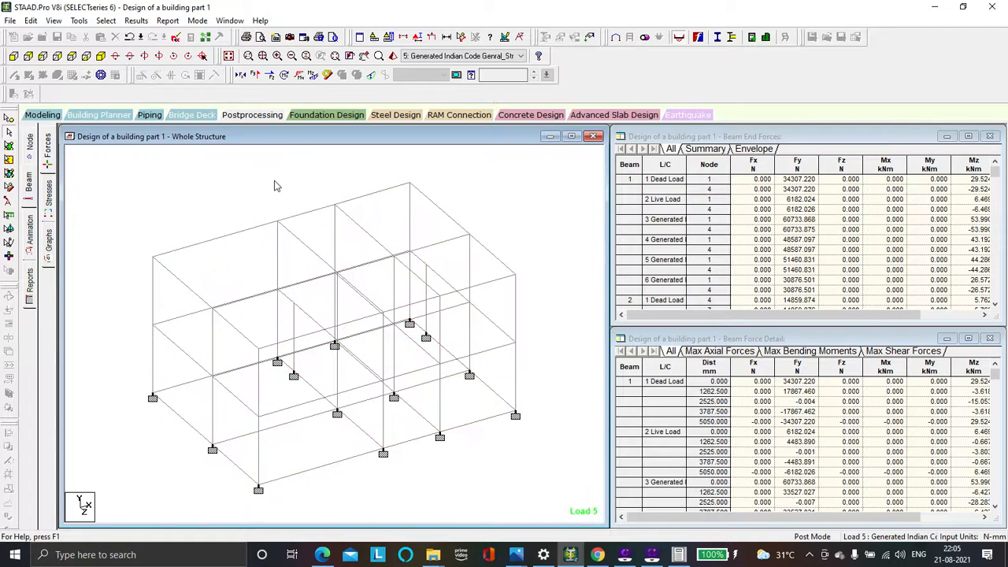
pyautogui.click(300, 75)
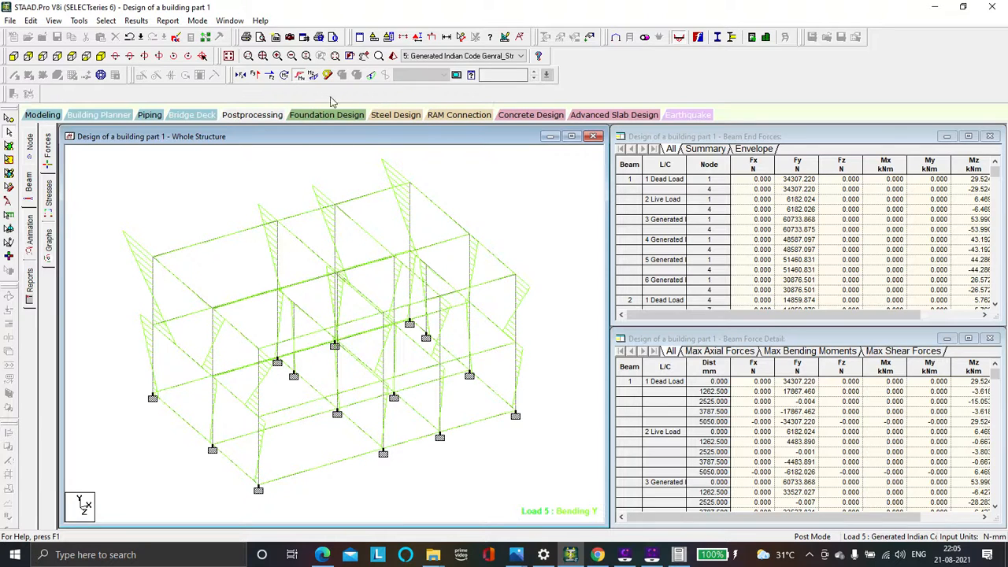
pyautogui.click(284, 75)
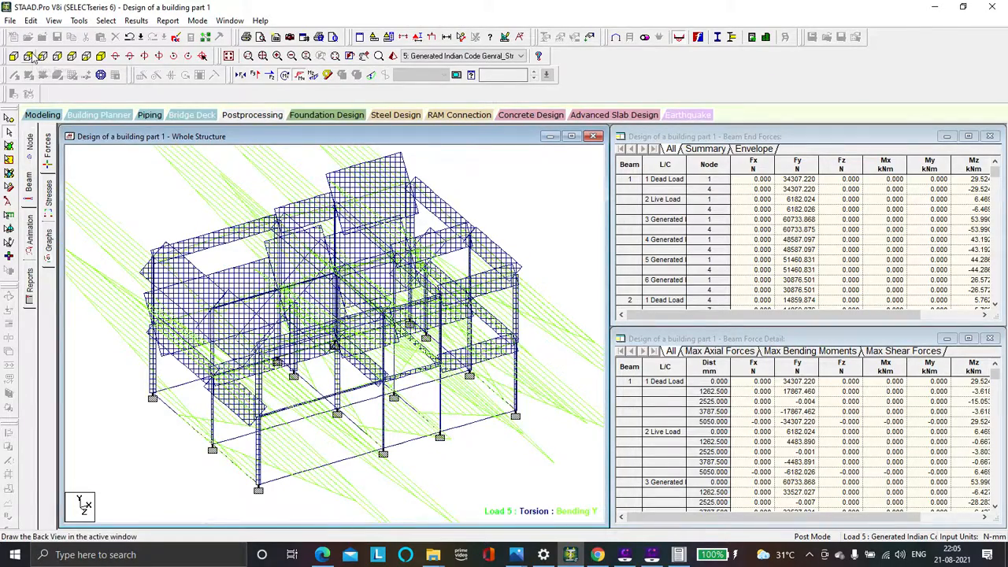
pyautogui.click(29, 56)
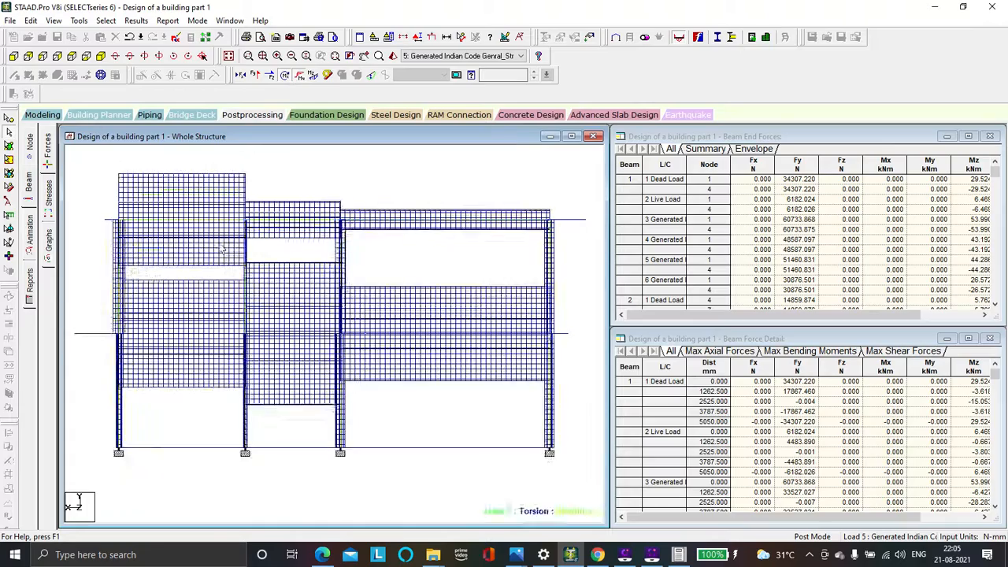
pyautogui.click(71, 56)
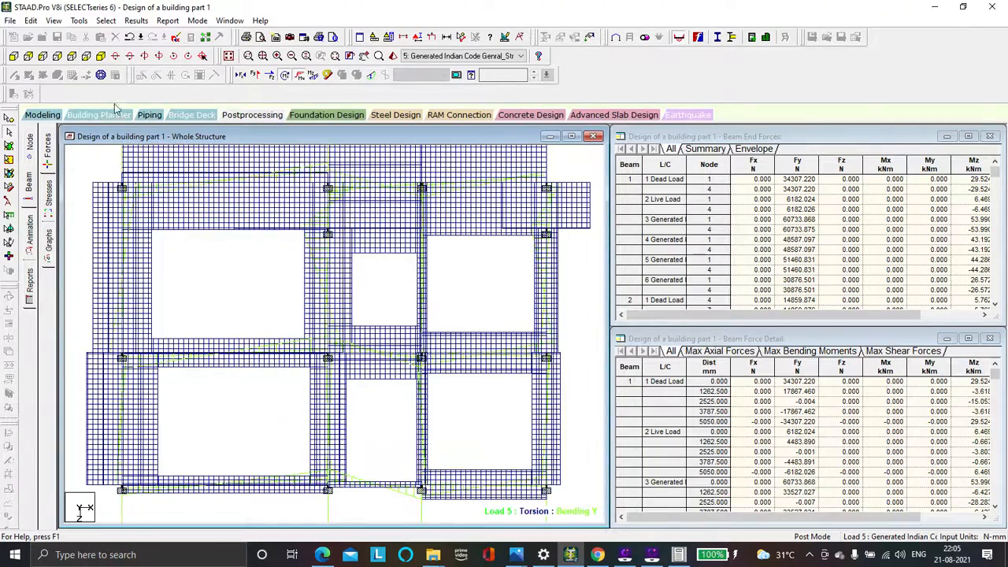
pyautogui.click(103, 56)
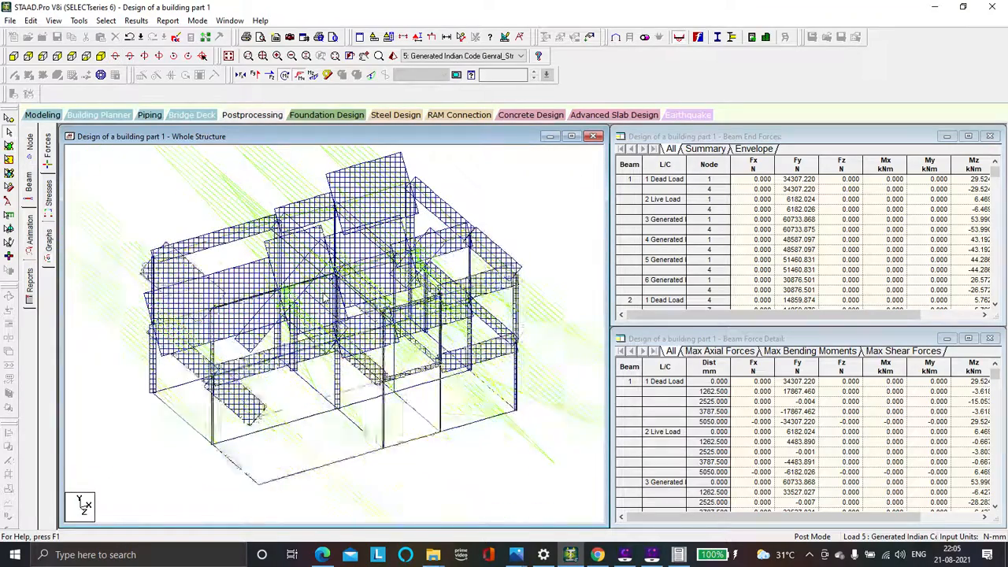
# Turn the Bending Z diagram back on and hide the Bending Y and Torsion diagrams
pyautogui.click(312, 76)
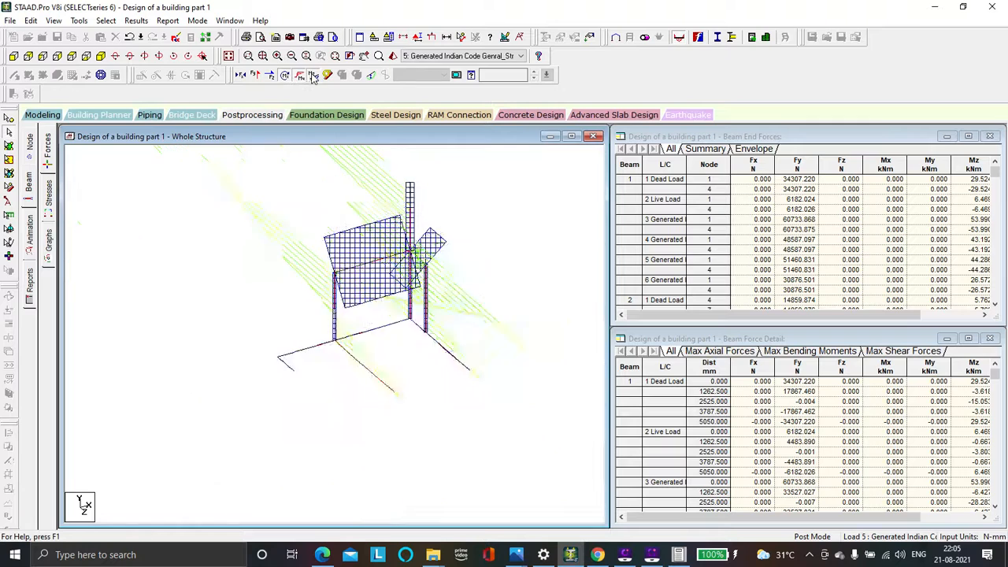
pyautogui.click(301, 76)
pyautogui.click(286, 75)
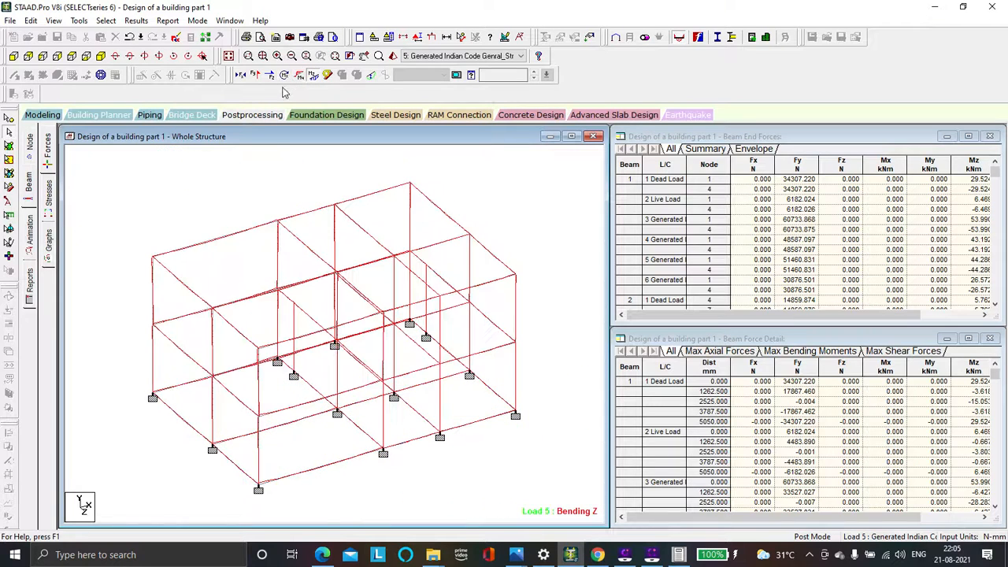
# Examine the Shear Y diagram in front elevation at a reduced diagram scale, and restore the Bending Z-only display in isometric view
pyautogui.click(254, 76)
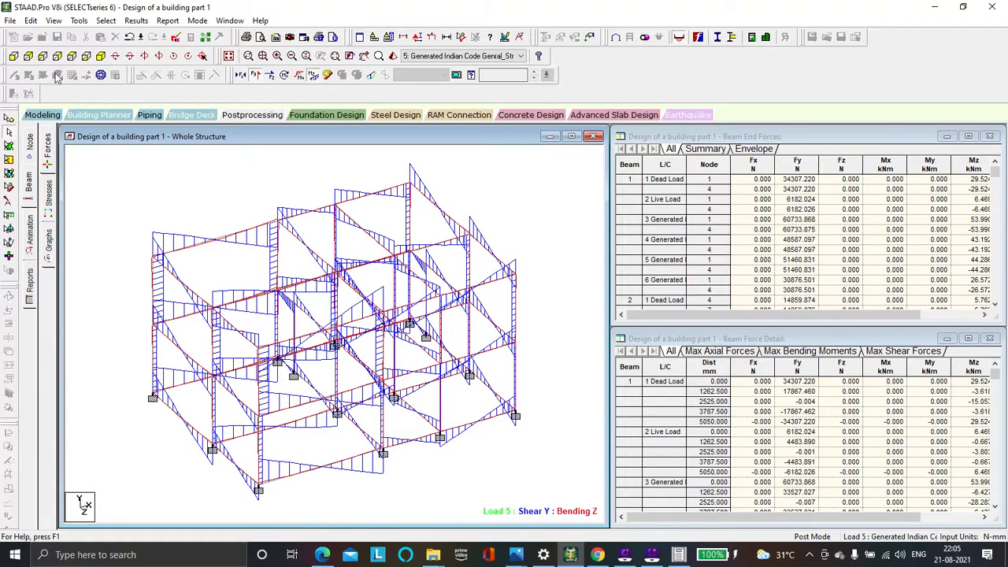
pyautogui.click(13, 56)
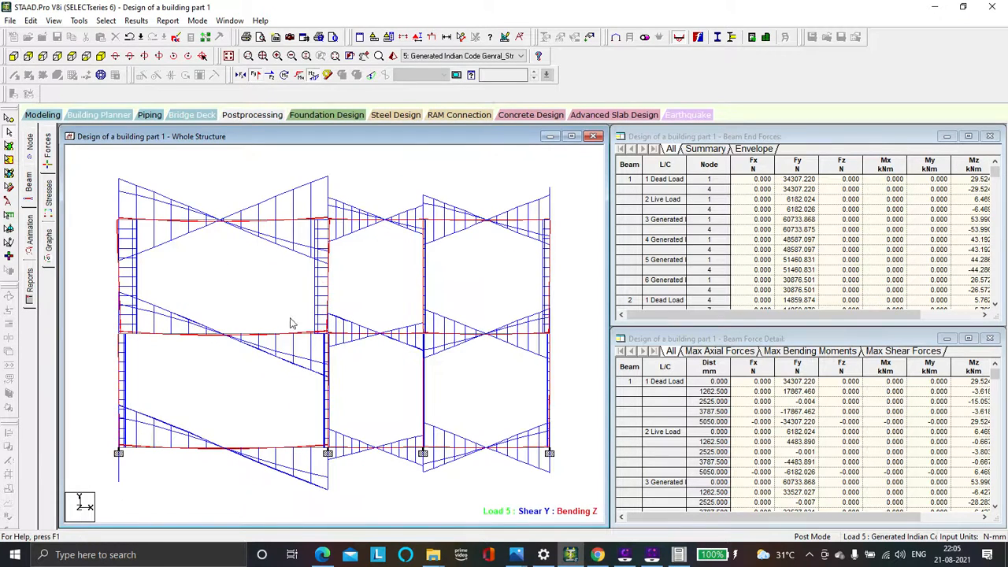
pyautogui.scroll(5, 285, 321)
pyautogui.scroll(-7, 285, 322)
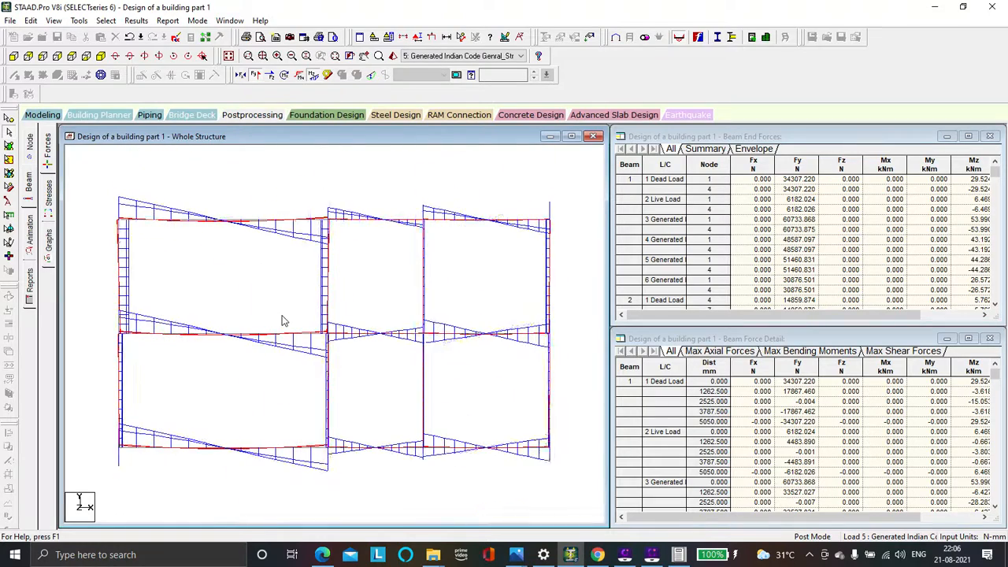
pyautogui.scroll(-2, 284, 321)
pyautogui.scroll(-3, 205, 250)
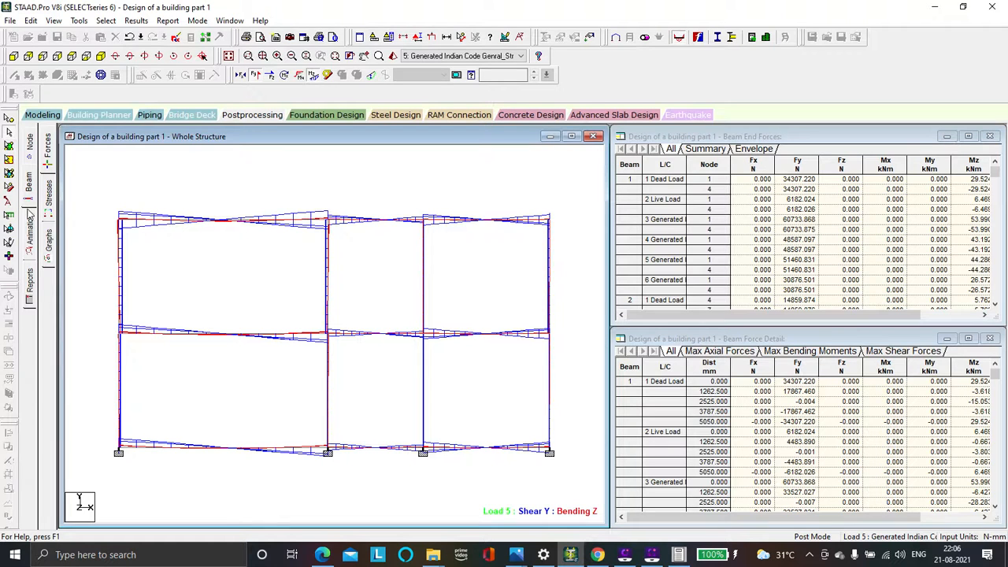
pyautogui.click(33, 189)
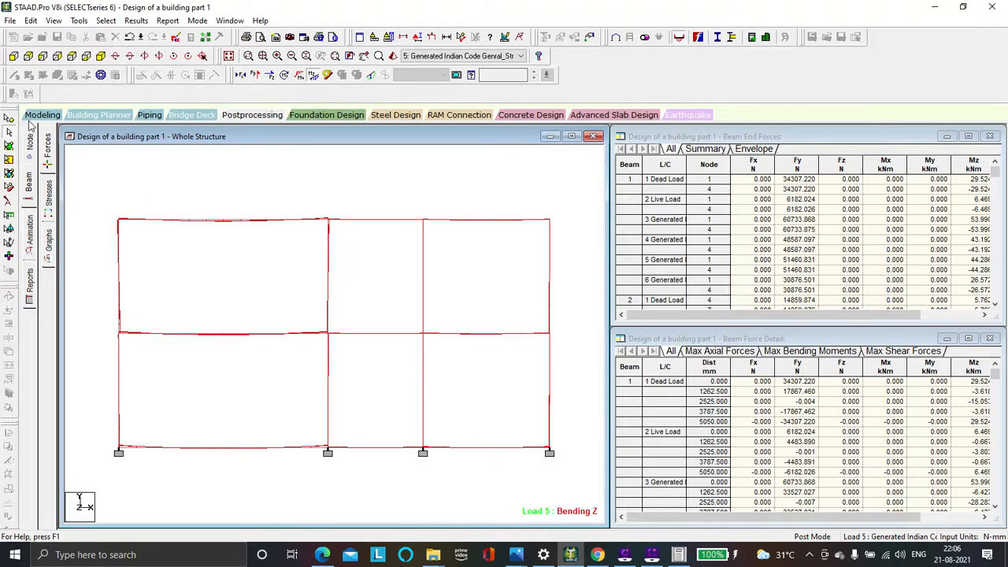
pyautogui.click(102, 56)
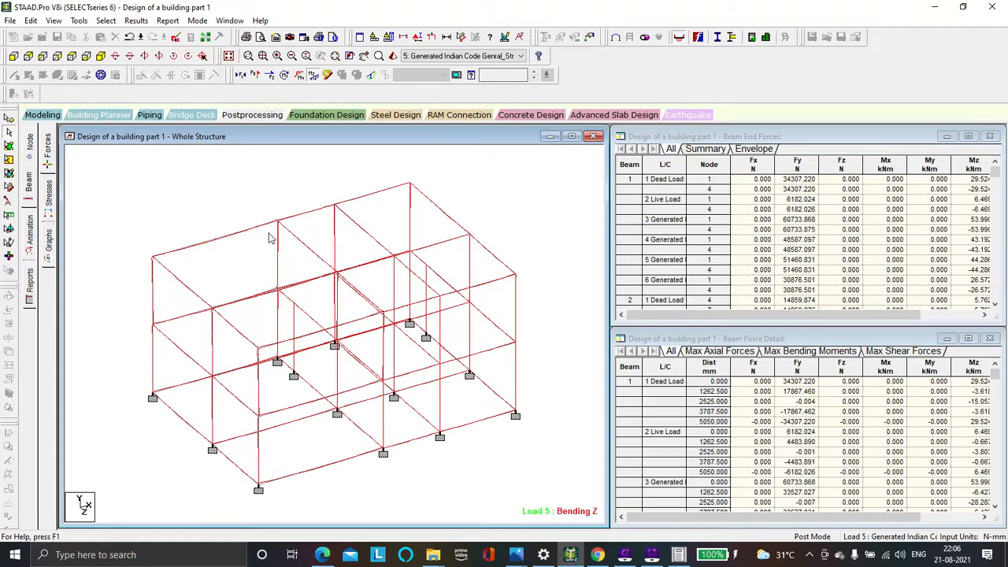